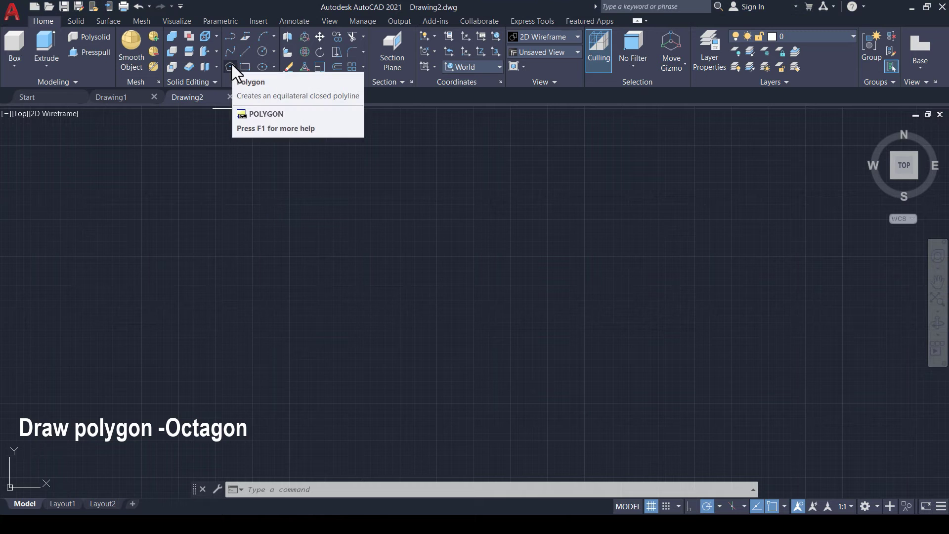
Draw an inscribed 8-sided polygon of radius 10 centred at the origin
click(230, 67)
text(8)
key(Return)
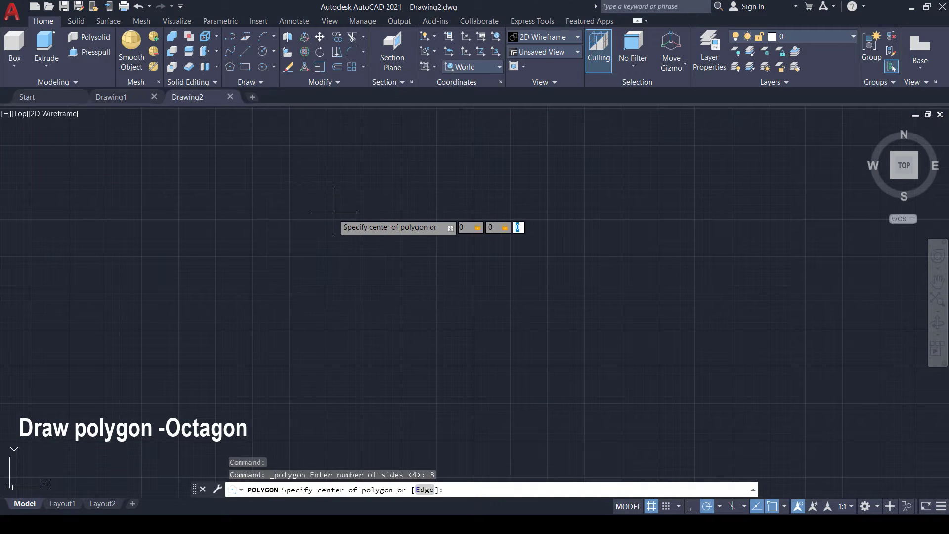
key(Return)
click(426, 243)
text(10)
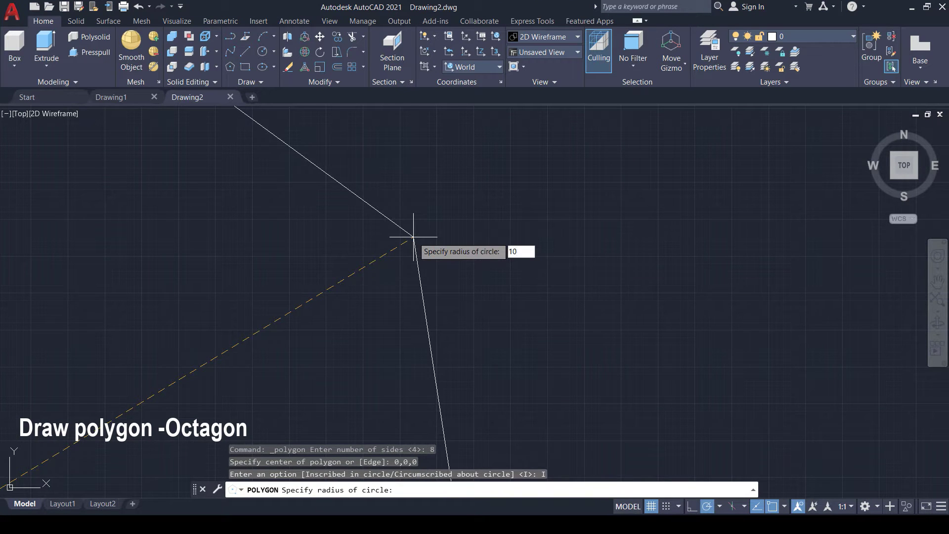
key(Return)
scroll(864, 275, up, 5)
shift+middle_drag(699, 314, 577, 265)
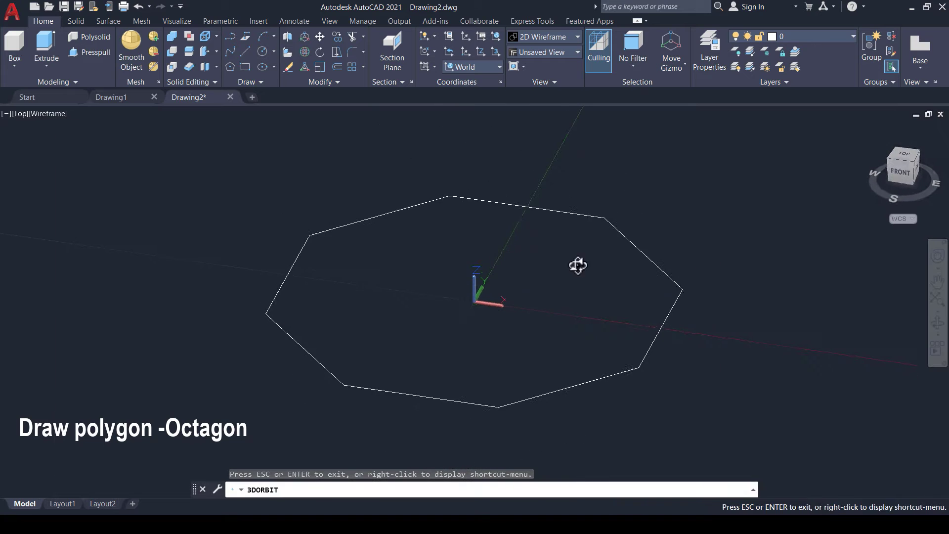
Extrude the octagon 50 units into a tall prism and fit it in view
click(43, 45)
click(449, 400)
key(Return)
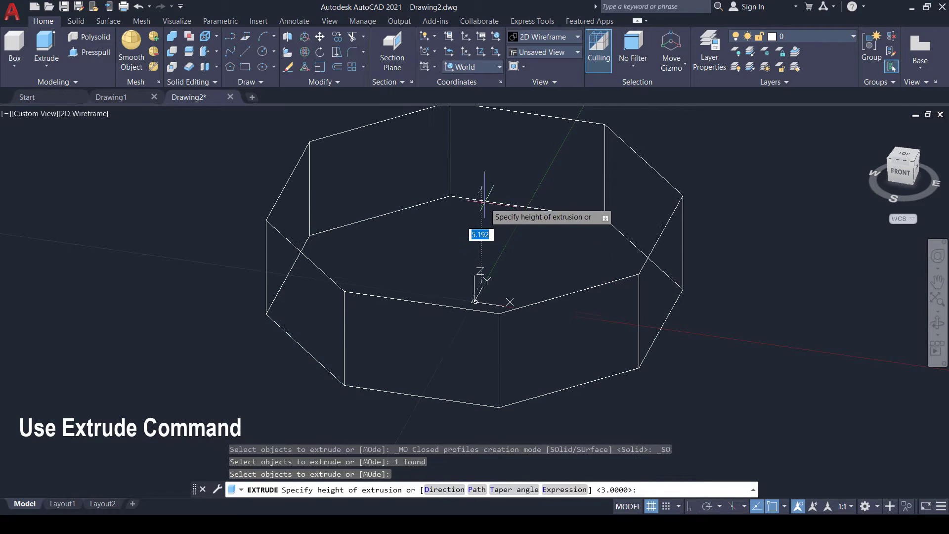
text(50)
key(Return)
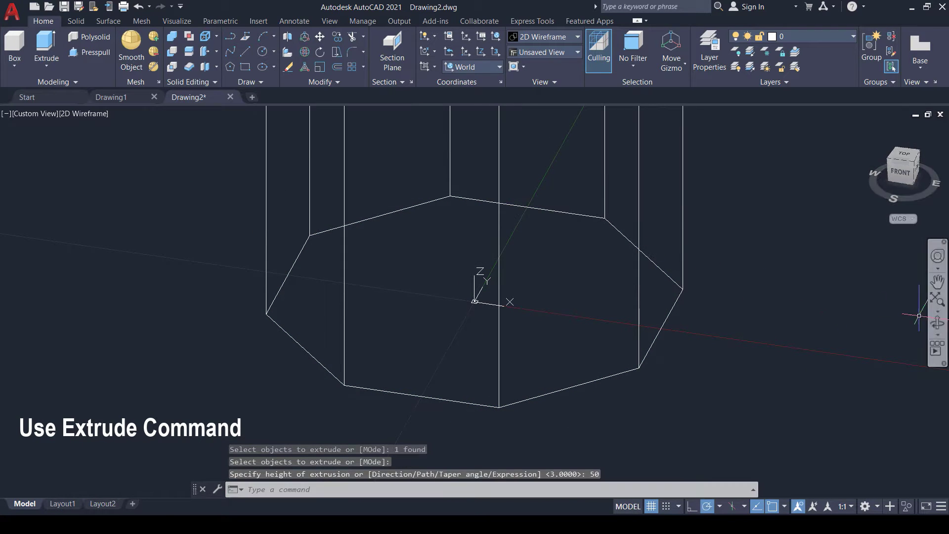
click(938, 299)
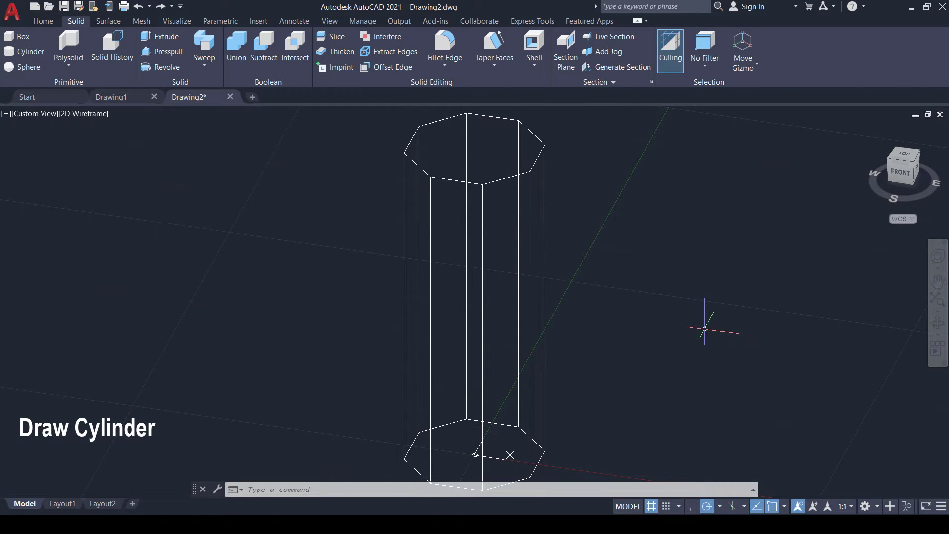
text(CYL)
Create a cylinder on top of the prism centred at 0,0,55
key(Return)
text(0)
text(55)
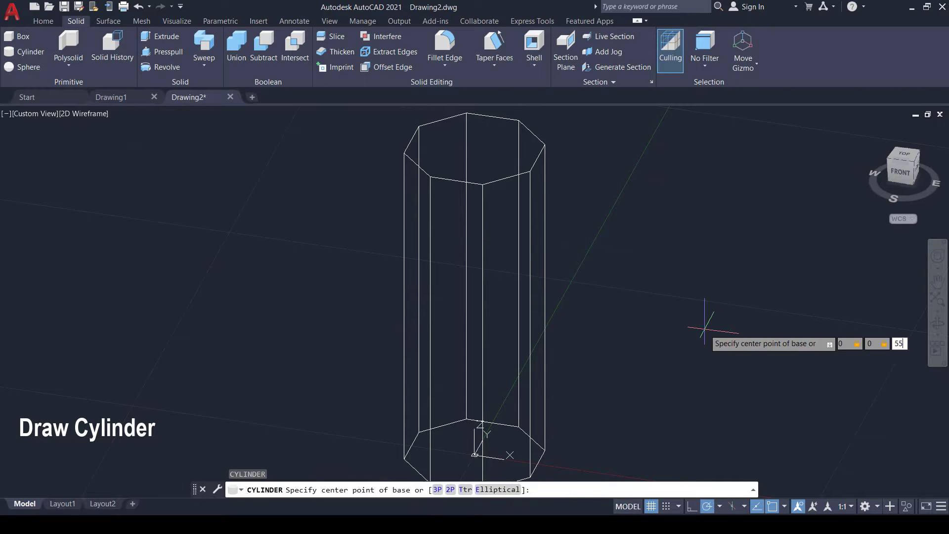
key(Return)
key(Return)
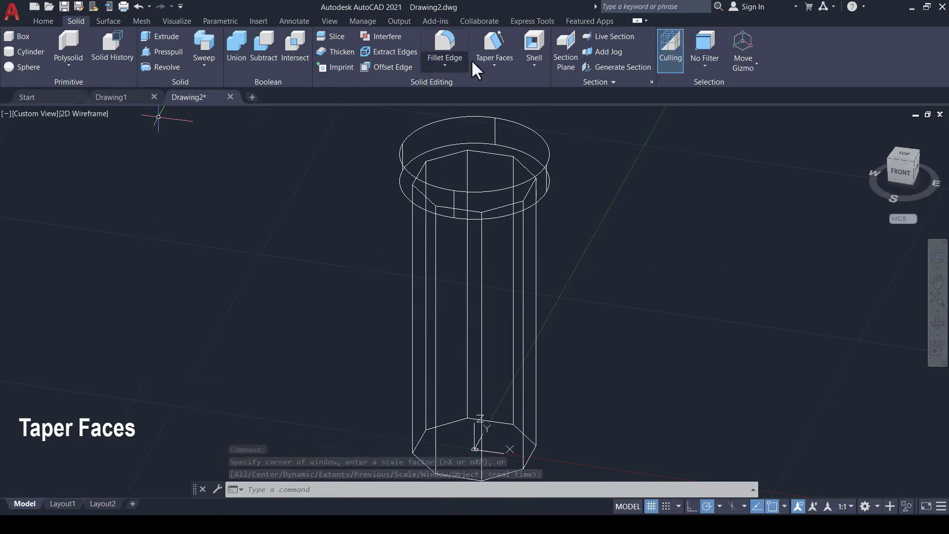
Taper the cylinder's side face about base 0,0,0 and axis 0,0,1, then undo
click(492, 49)
click(462, 213)
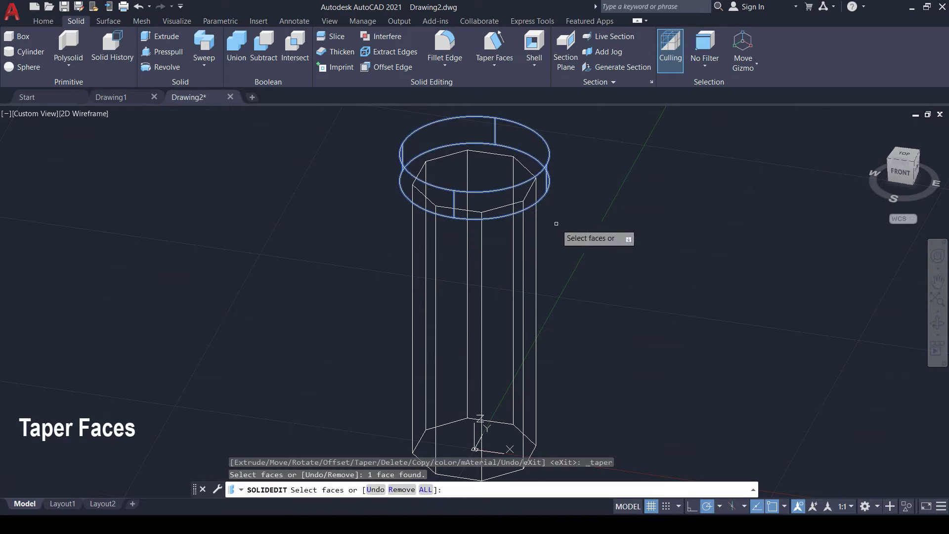
key(Return)
text(0,0,0)
key(Return)
text(0,0,1)
key(Return)
key(Escape)
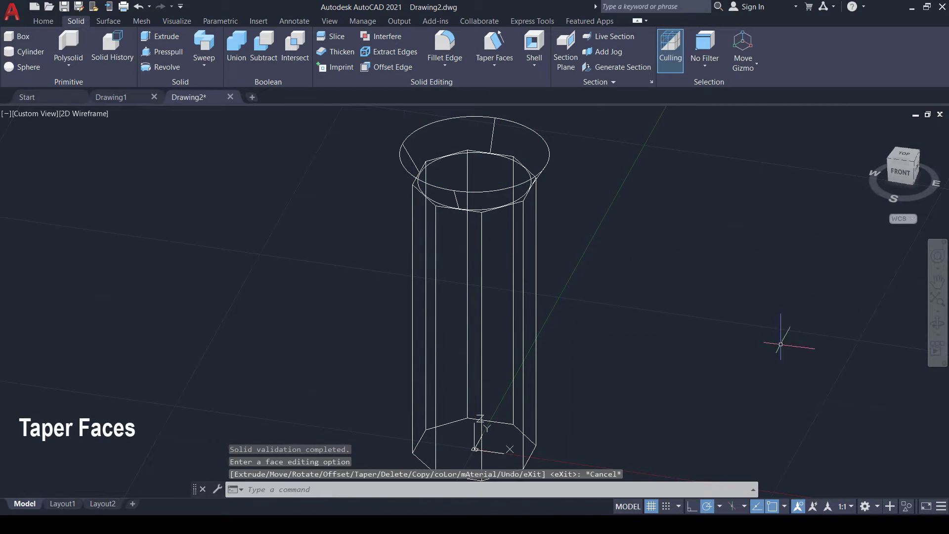
key(ctrl+z)
Start a second cylinder at 0,0,55 with radius 12
key(Return)
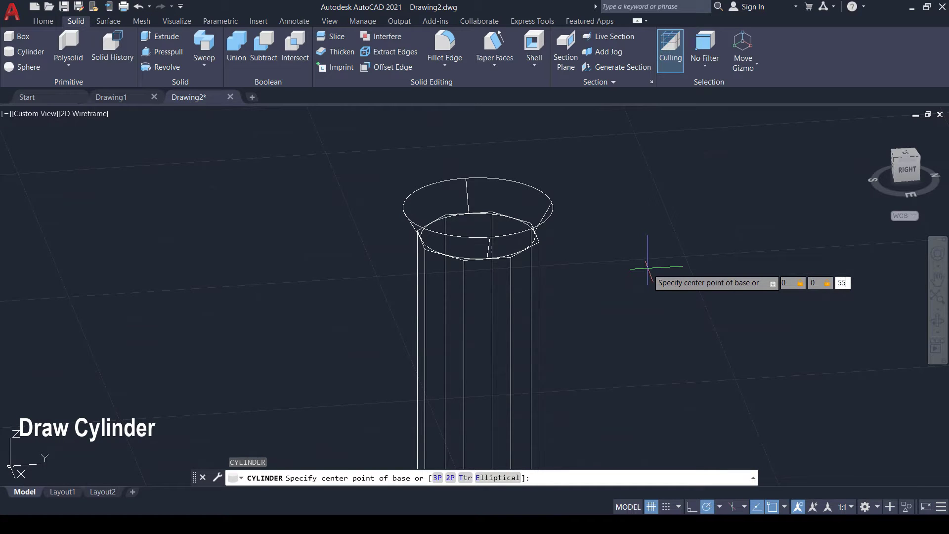
key(Return)
text(2)
key(Return)
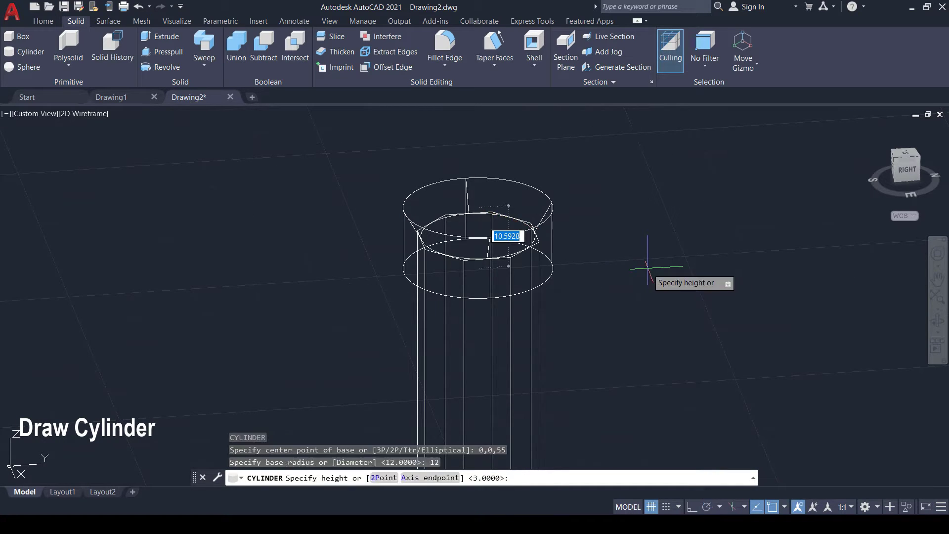
Finish the radius-12 cylinder at default height and draw a radius-9 octagon centred at 0,0,50
key(Return)
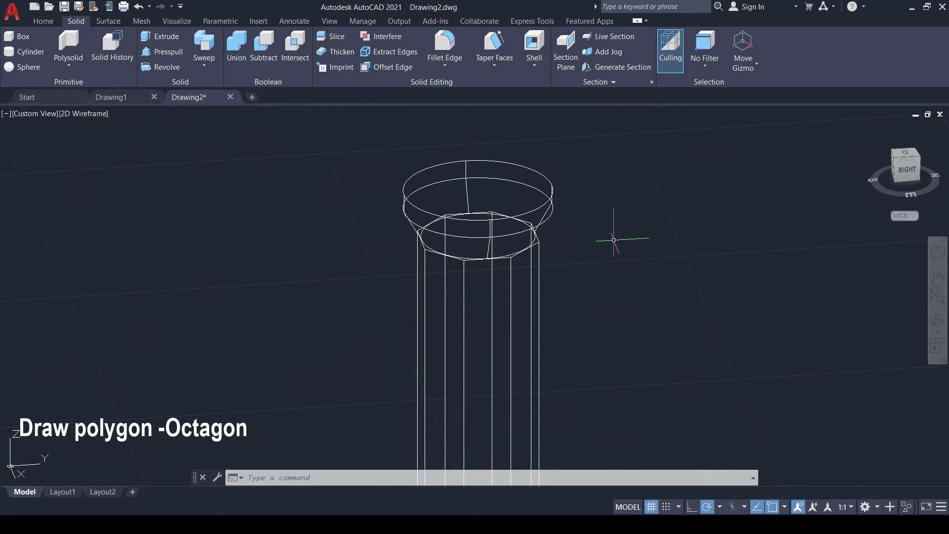
key(Return)
key(Return)
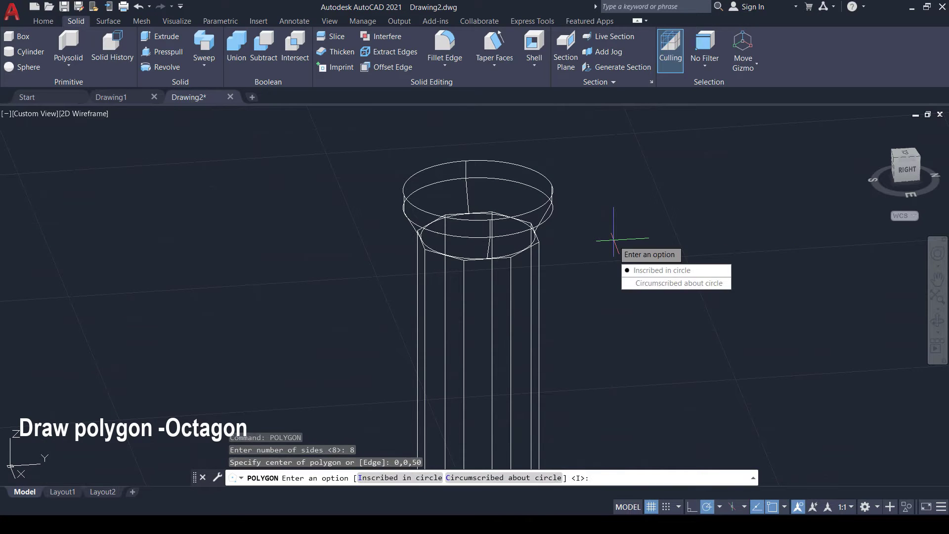
key(Return)
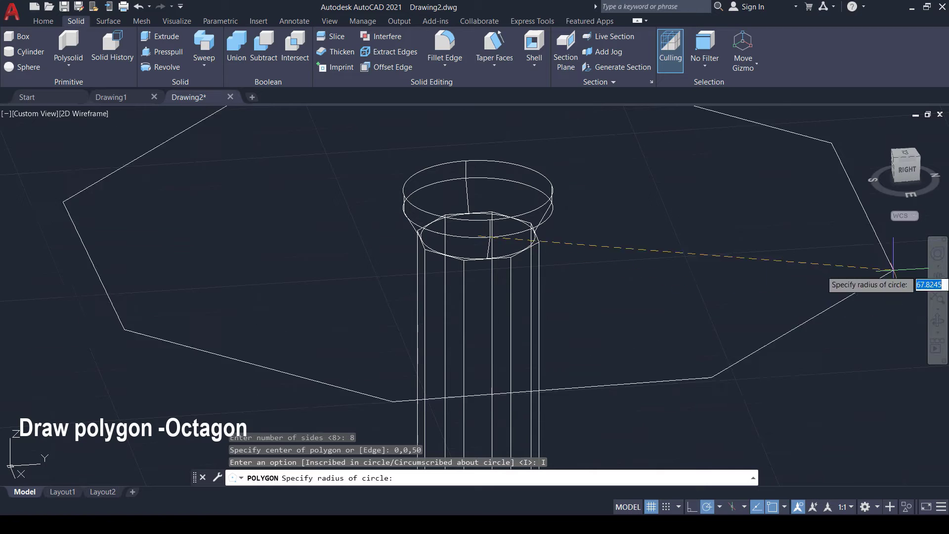
click(906, 154)
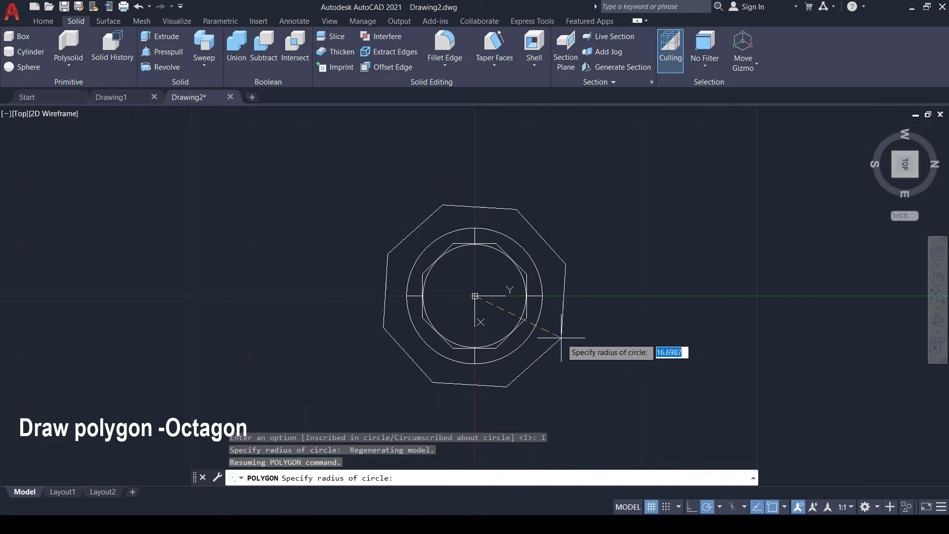
text(9)
key(Return)
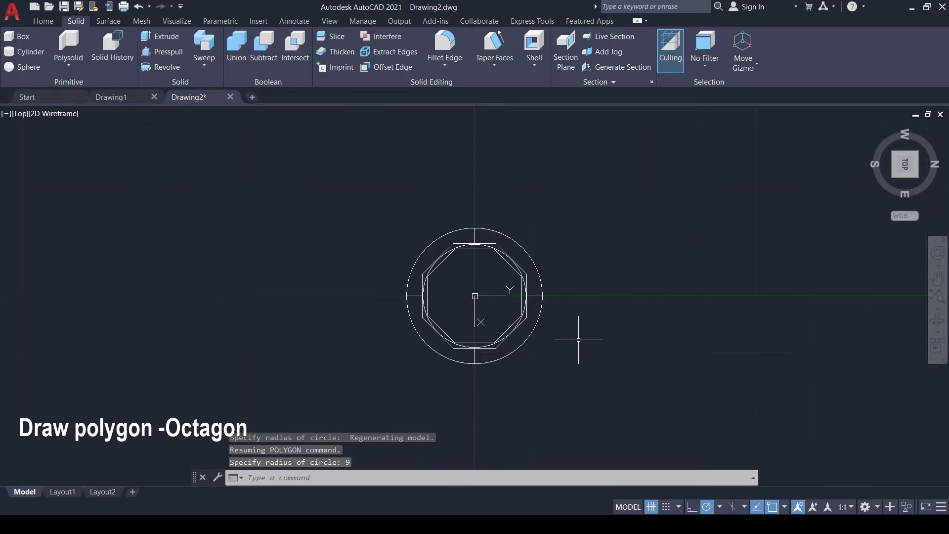
mouse_move(578, 340)
shift+middle_down()
mouse_move(650, 262)
mouse_move(674, 290)
shift+middle_up()
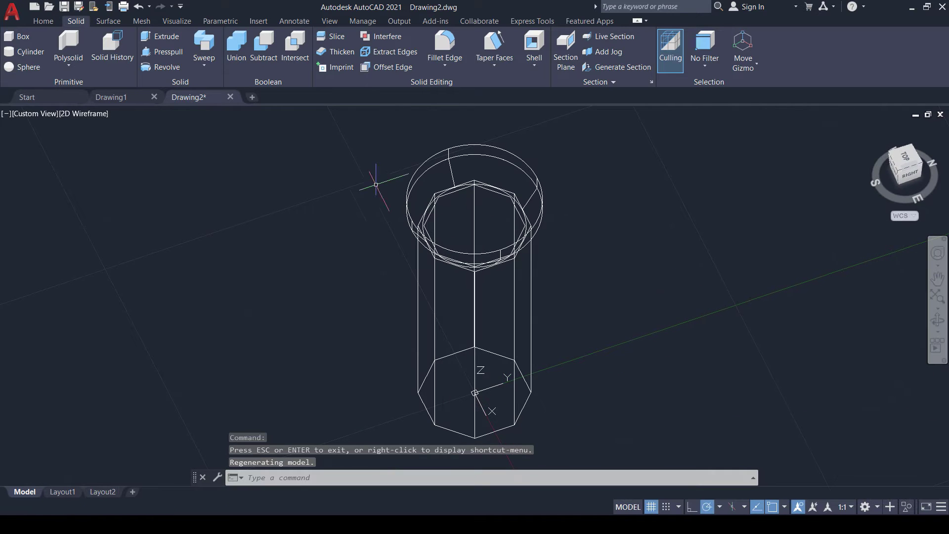
text(extrude)
Extrude the radius-9 octagon 42 units into the upper shaft
key(Return)
click(937, 303)
click(881, 425)
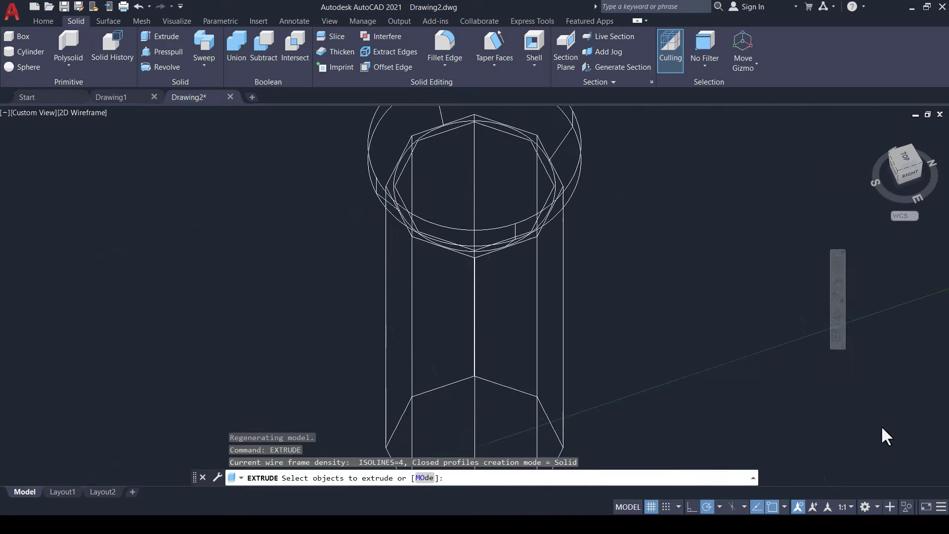
click(937, 296)
click(493, 173)
key(Return)
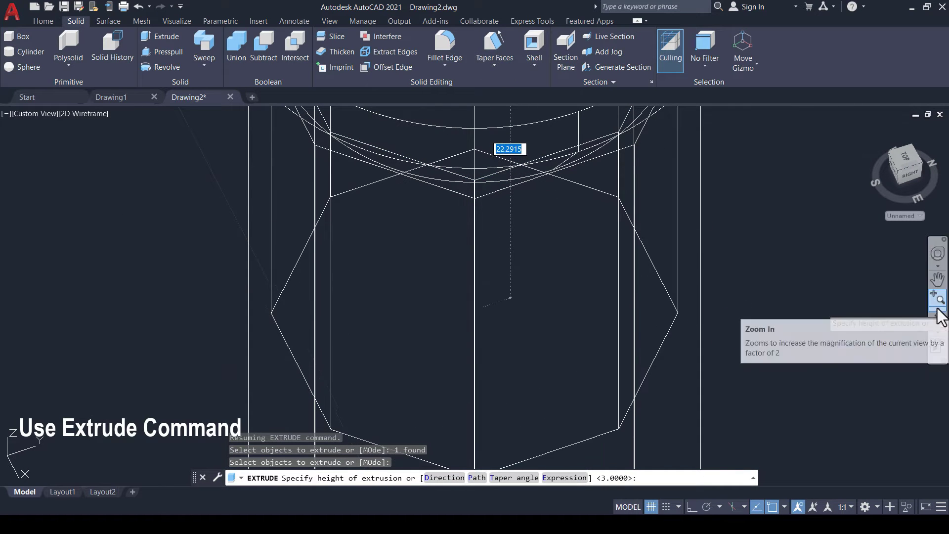
click(937, 279)
mouse_move(826, 275)
mouse_down()
mouse_move(676, 367)
mouse_move(669, 322)
mouse_up()
key(Escape)
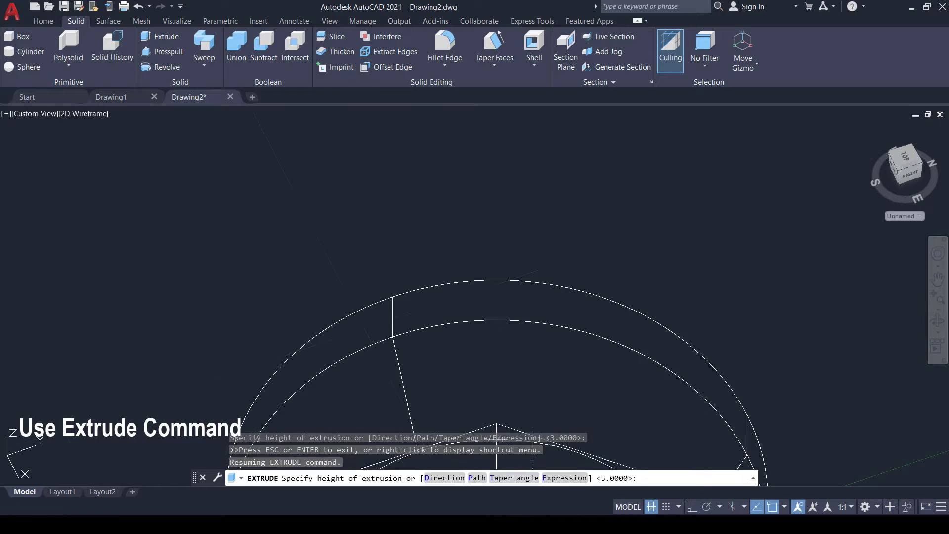
text(42)
key(Return)
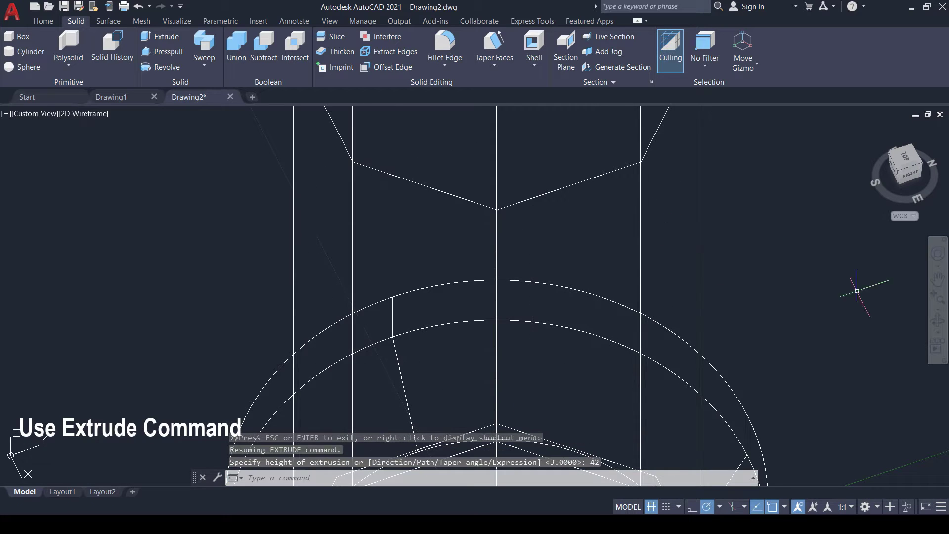
Zoom to extents, set the Realistic visual style, and orbit to a low front view
click(937, 308)
click(898, 319)
click(43, 21)
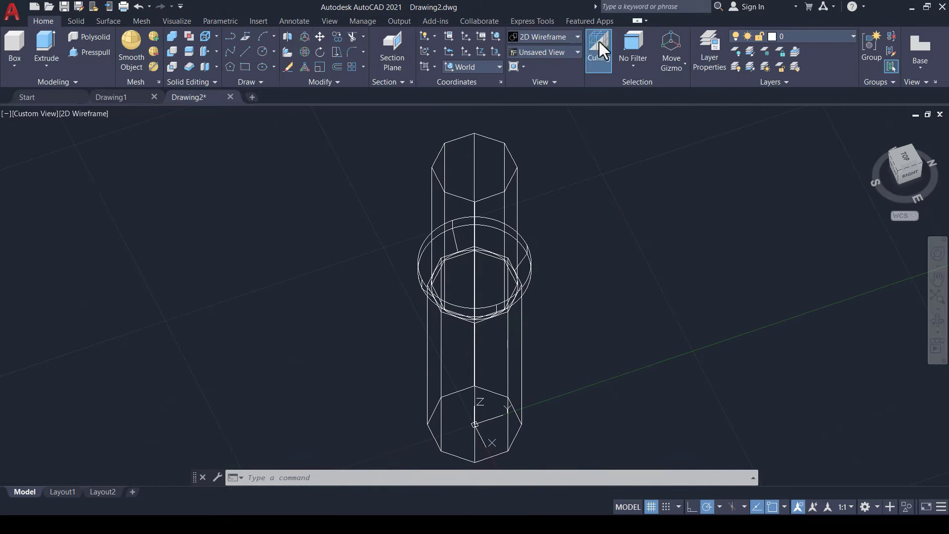
click(577, 37)
click(696, 75)
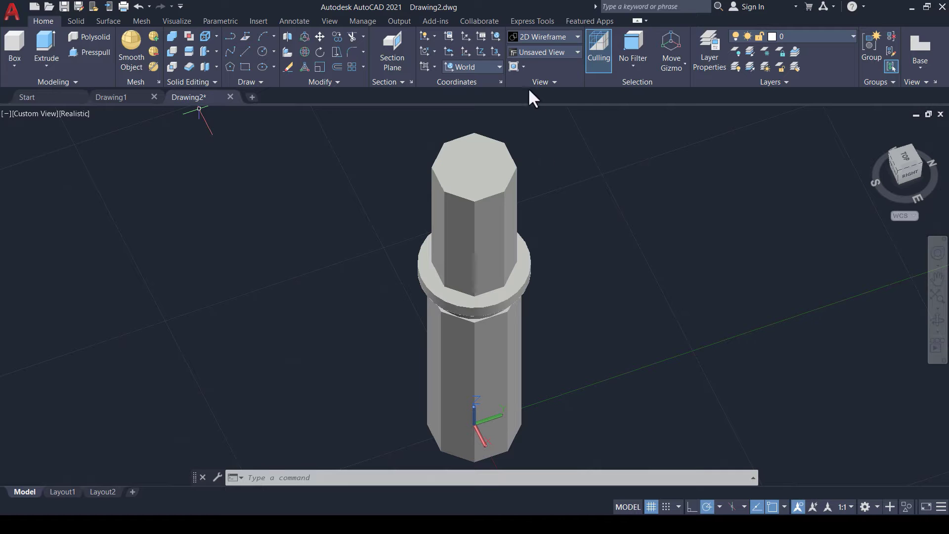
click(938, 320)
mouse_move(766, 297)
mouse_down()
mouse_move(816, 258)
mouse_move(642, 276)
mouse_up()
key(Escape)
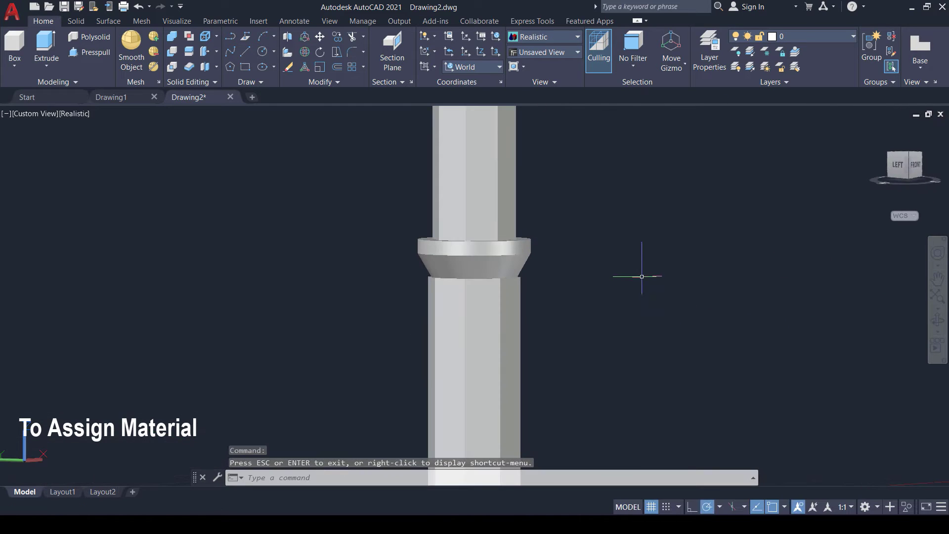
key(Escape)
Add the red slate masonry material and set its texture sample width to 10
click(177, 20)
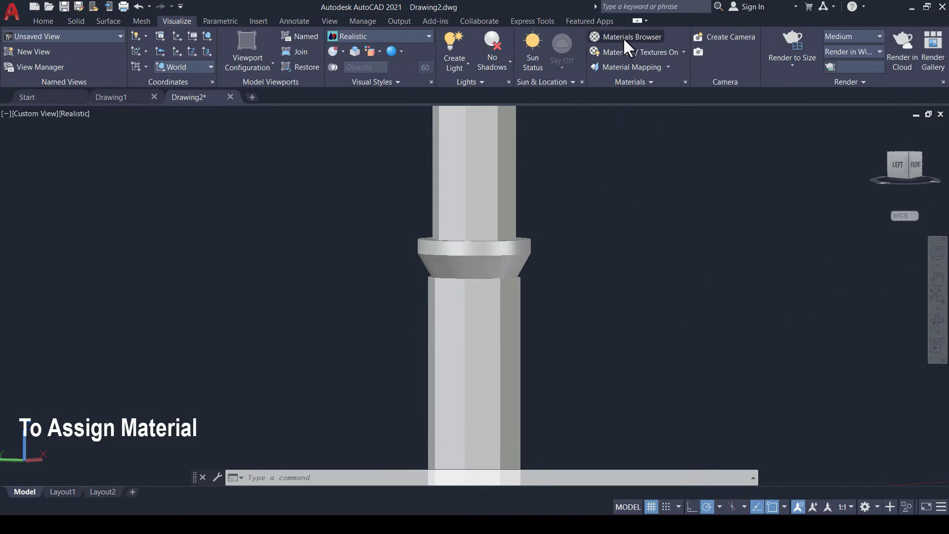
click(625, 37)
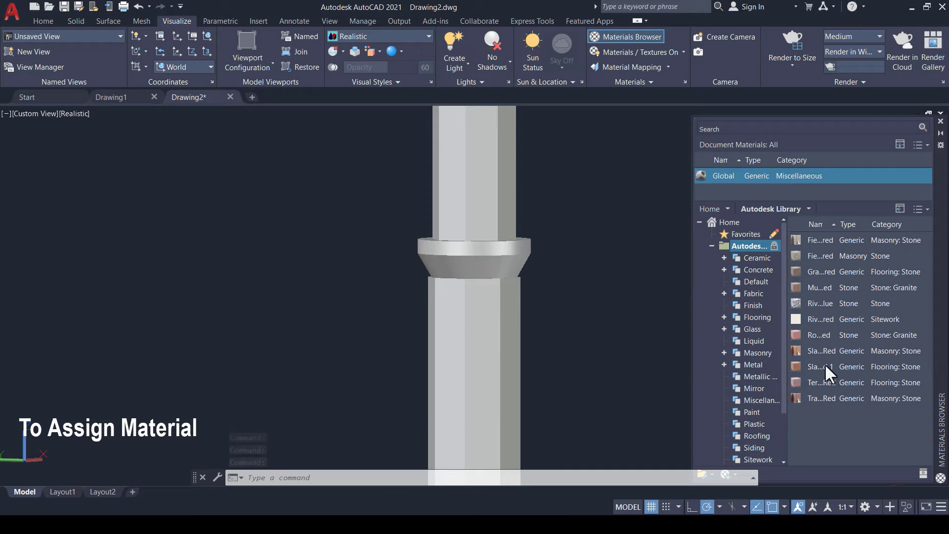
double_click(818, 351)
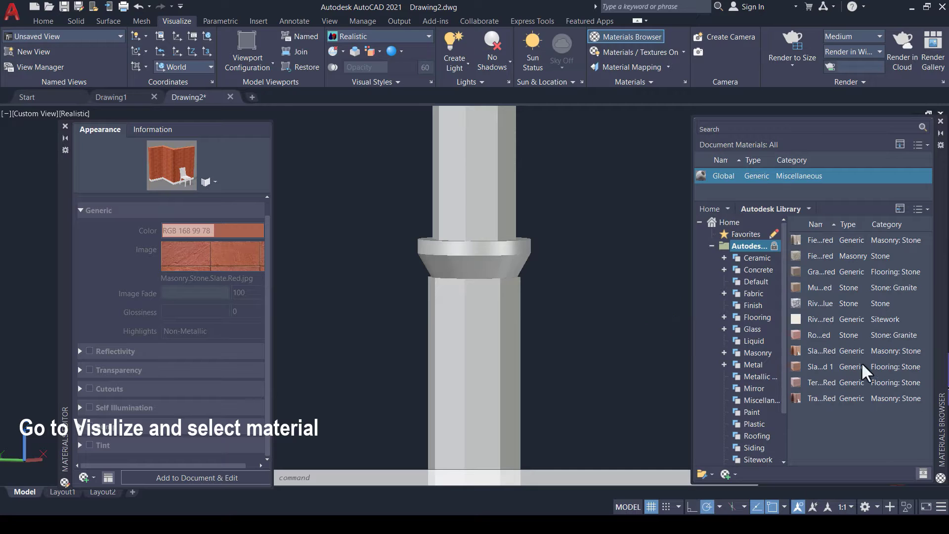
click(910, 350)
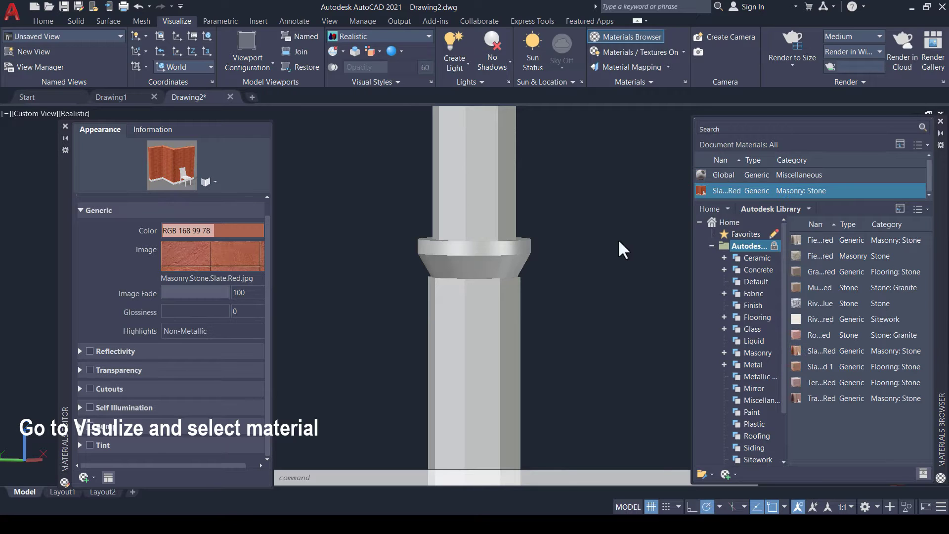
click(193, 260)
drag(474, 306, 479, 378)
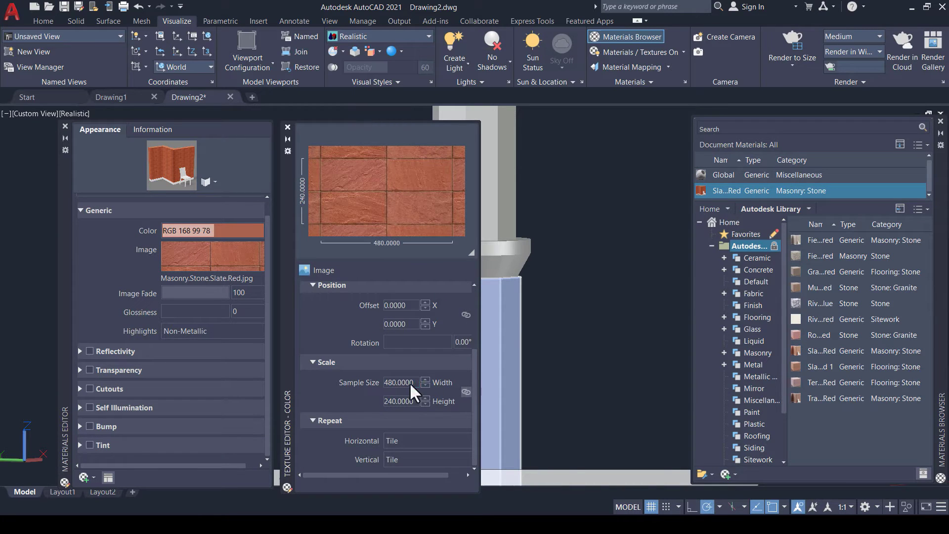
text(0)
key(Return)
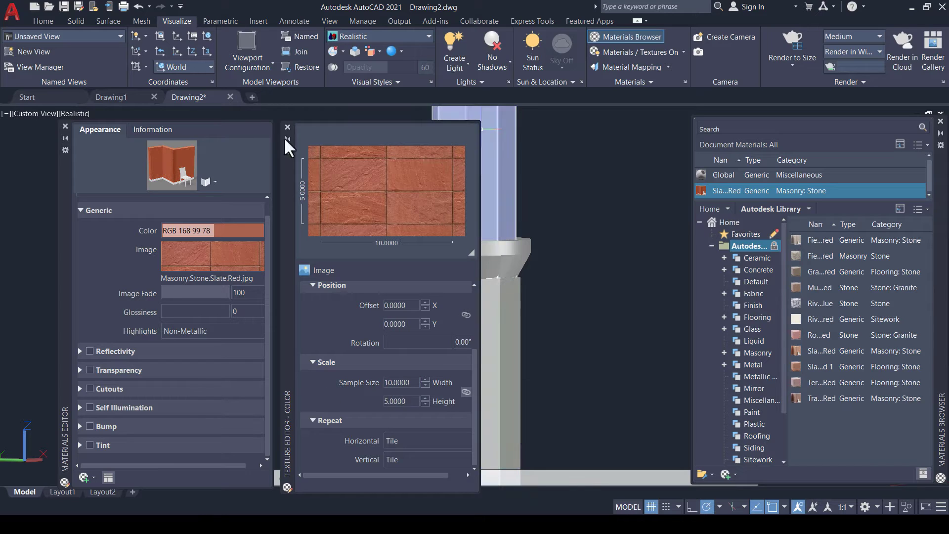
click(287, 127)
click(65, 127)
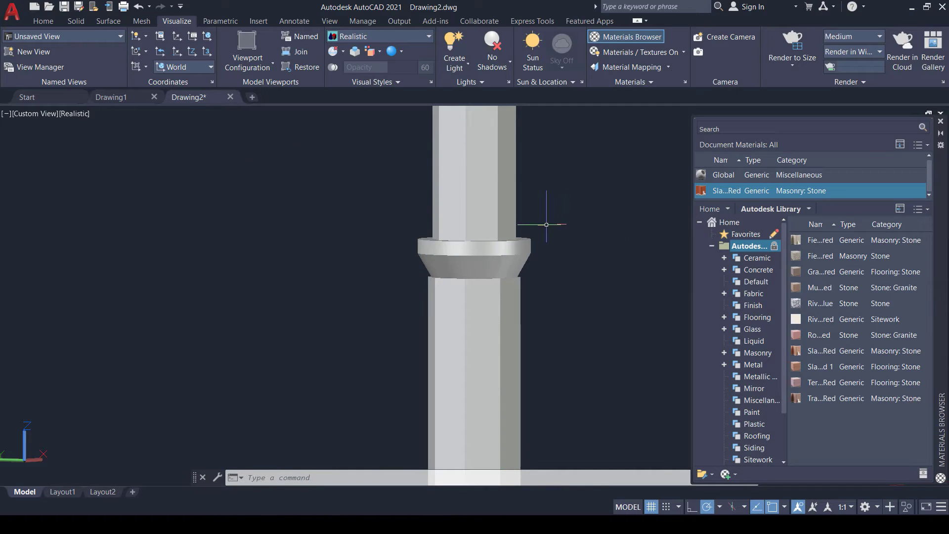
Apply the red slate material to the upper segment, lower shaft, collar cone and collar band
click(497, 208)
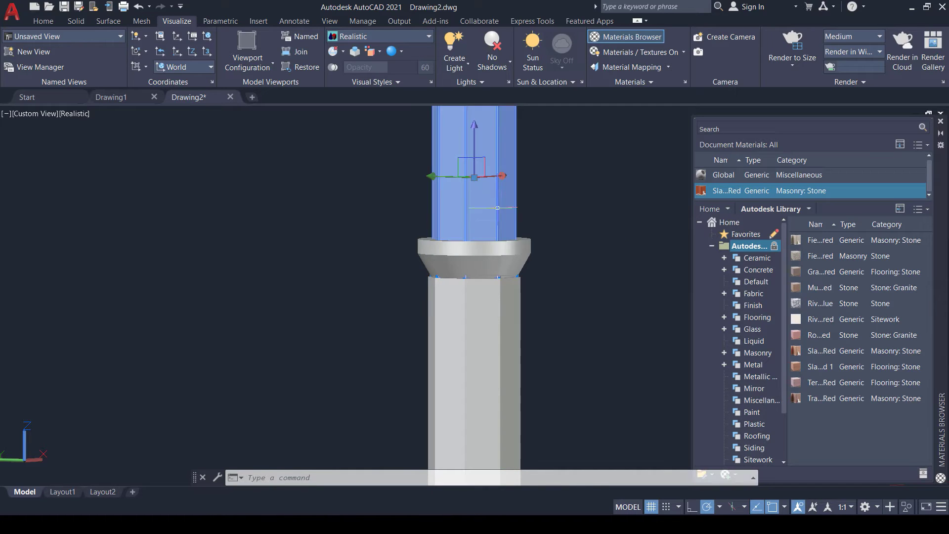
click(731, 190)
click(467, 279)
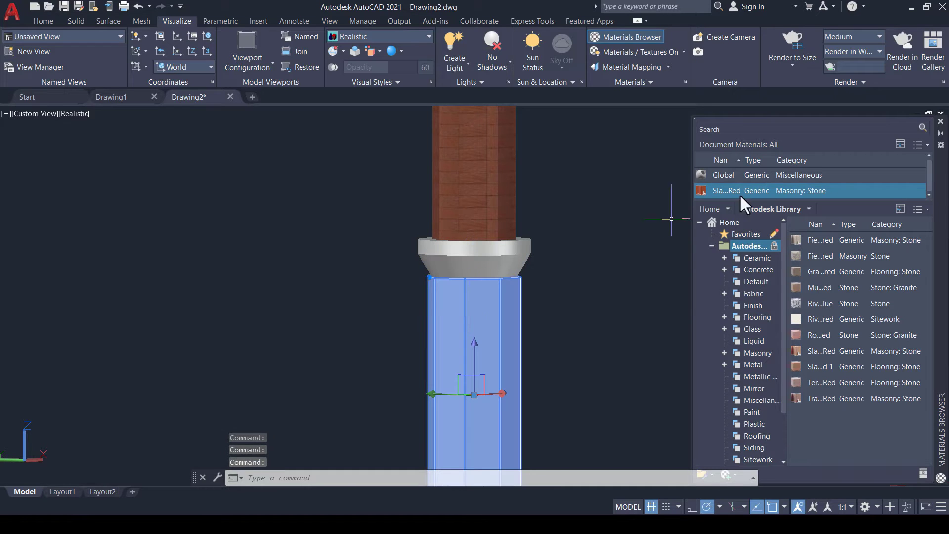
click(755, 187)
click(474, 267)
click(754, 190)
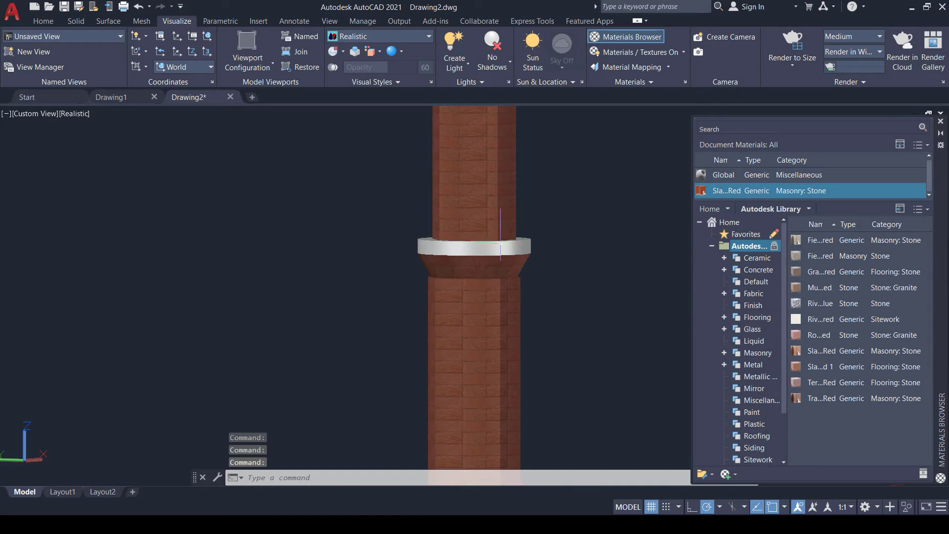
click(474, 246)
click(783, 190)
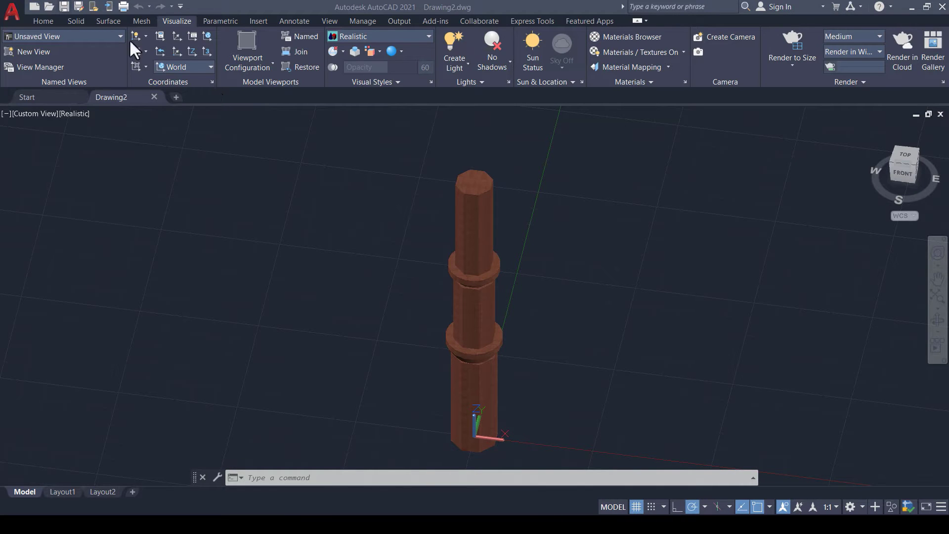
Create a cylinder cap at 0,0,148.5 with radius 10 and height 3.5
text(cyl)
key(Return)
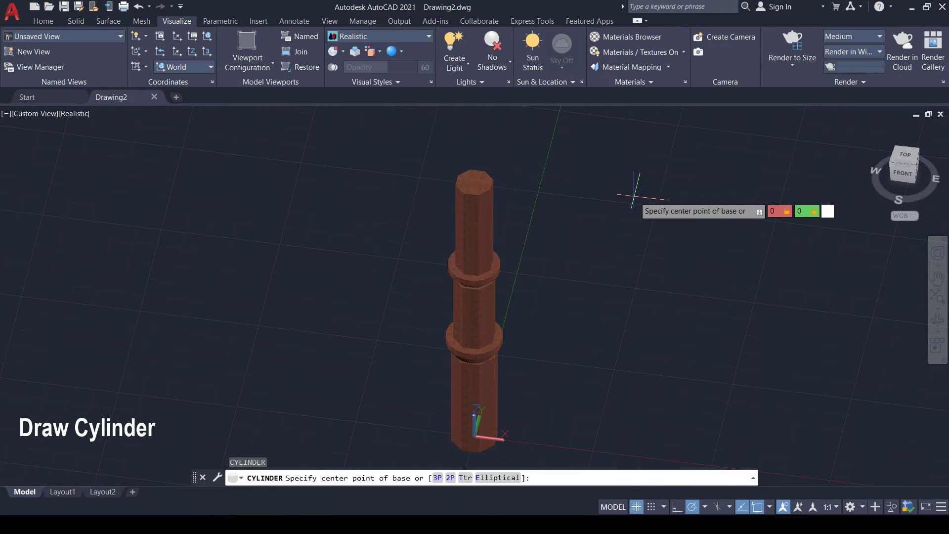
text(148.5)
key(Return)
text(10)
key(Return)
text(3.5)
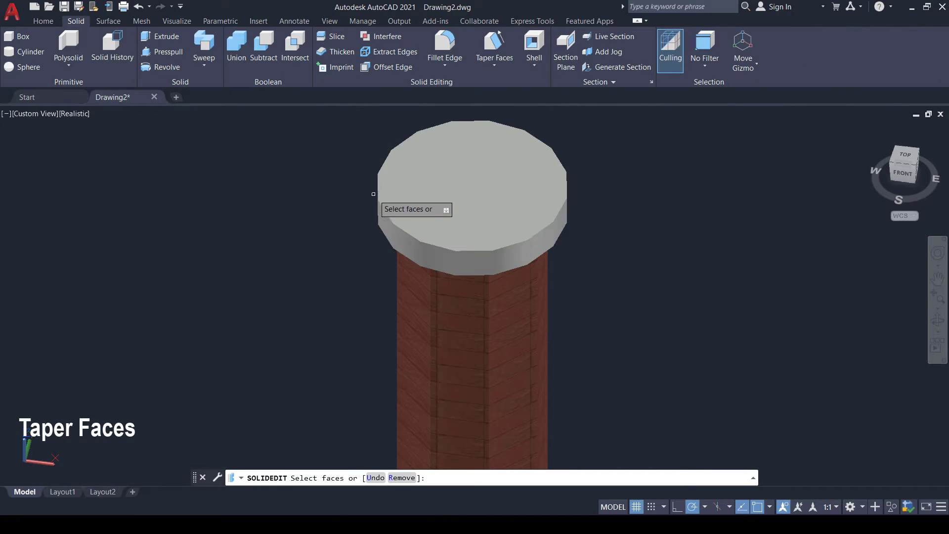
Taper the cap's top and side faces about base point 0,0,145
click(379, 194)
key(Return)
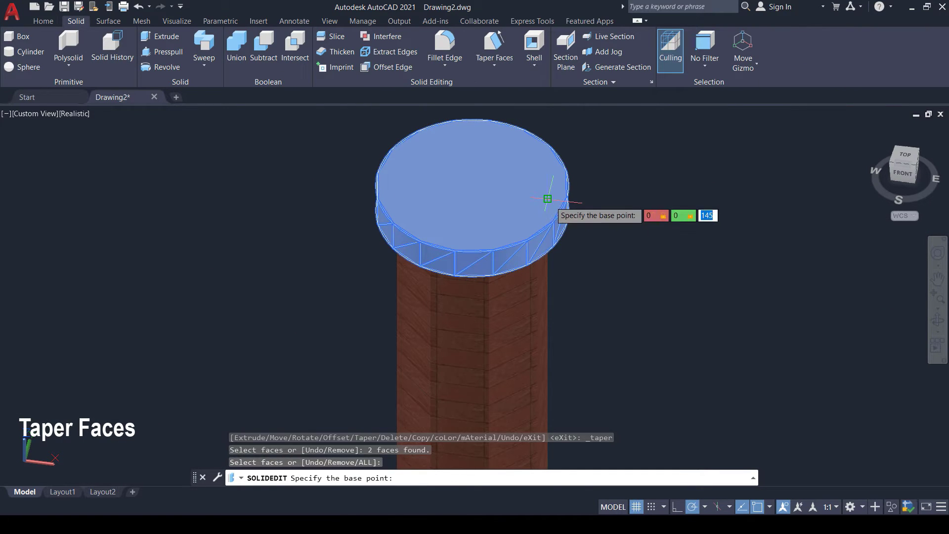
text(0,0,145)
key(Return)
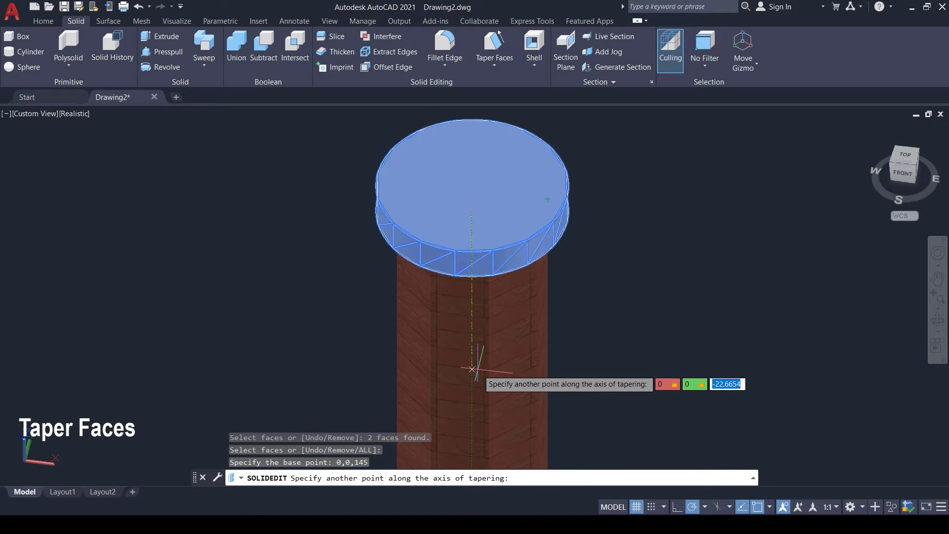
text(-1)
key(Return)
text(30)
key(Return)
Draw a radius-11 inner cylinder centred on the cap at 0,0,148.5
key(Escape)
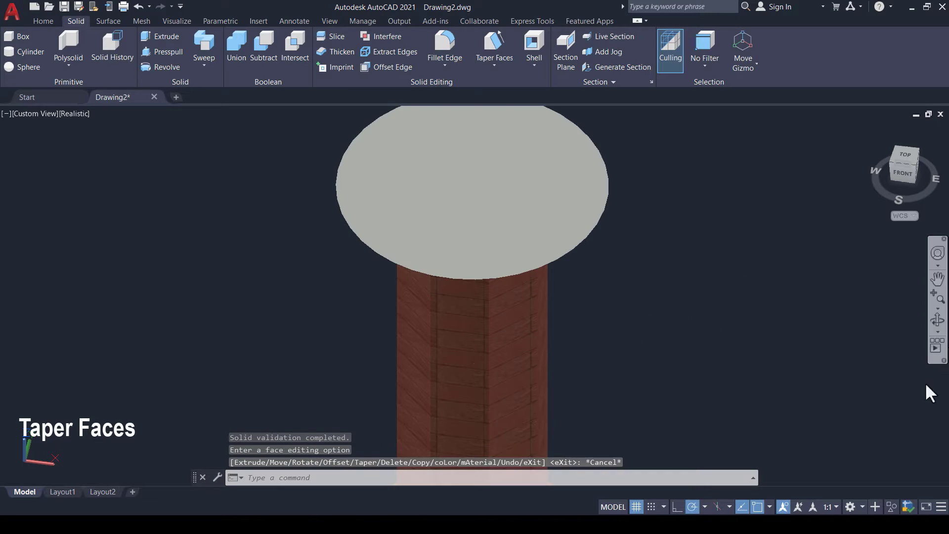
mouse_move(932, 392)
shift+middle_down()
mouse_move(598, 199)
mouse_move(400, 169)
shift+middle_up()
text(cy)
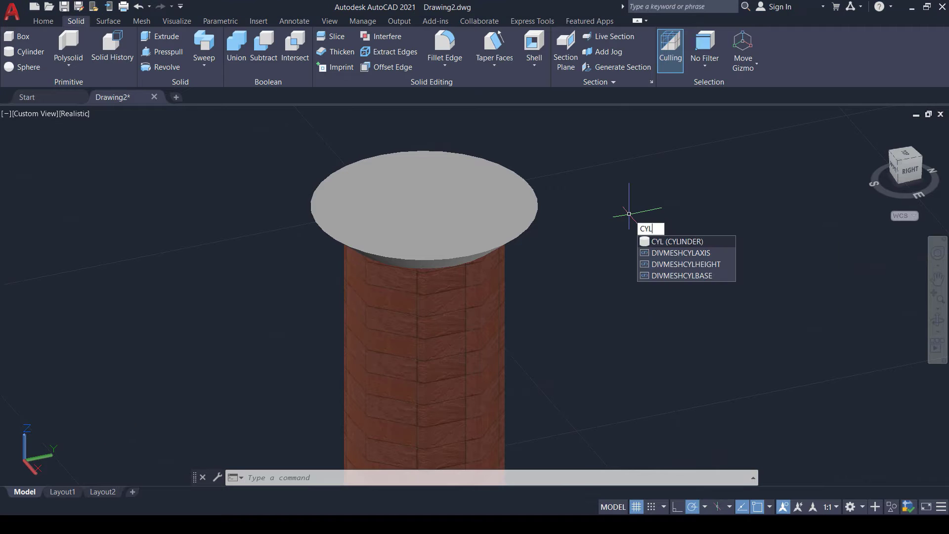
key(Return)
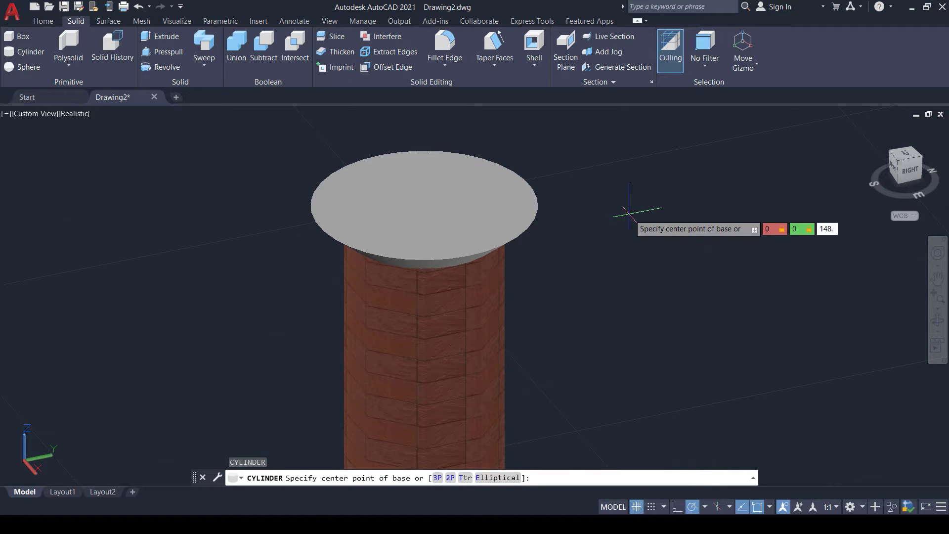
text(5)
key(Return)
text(11)
key(Return)
key(Return)
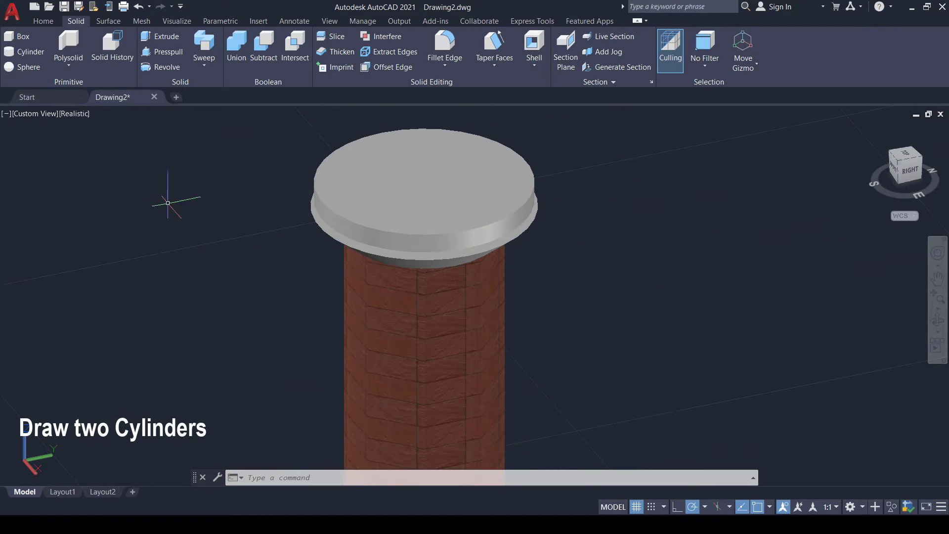
text(CYL)
Draw a radius-12 outer cylinder at 0,0,148.5
key(Return)
text(0,0,148.5)
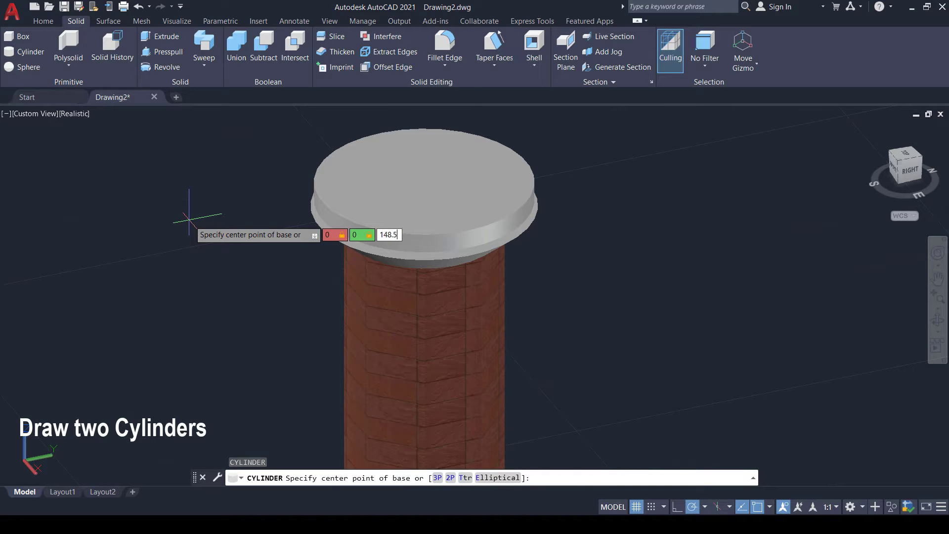
key(Return)
text(12)
key(Return)
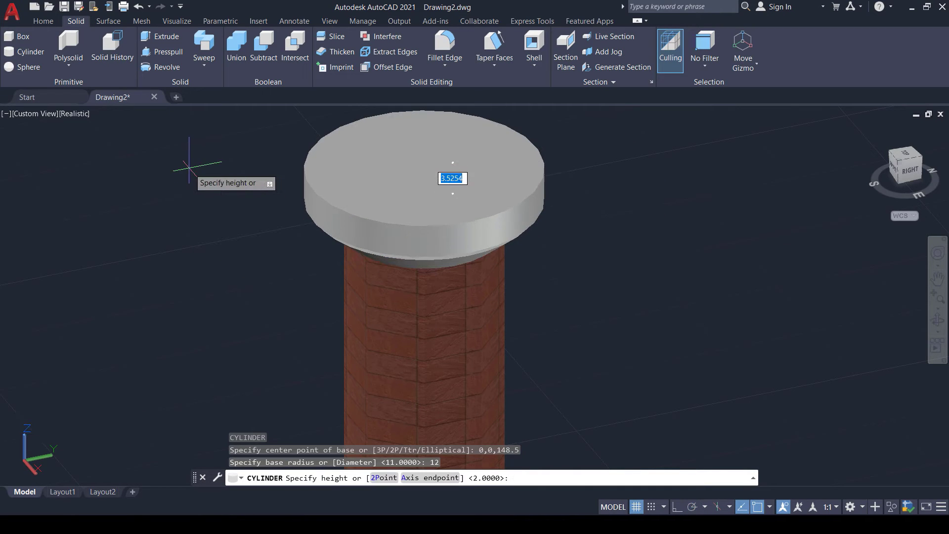
key(Return)
text(su)
key(Return)
Subtract the inner cylinder from the outer to form a ring and lower it 0.5 units
click(381, 232)
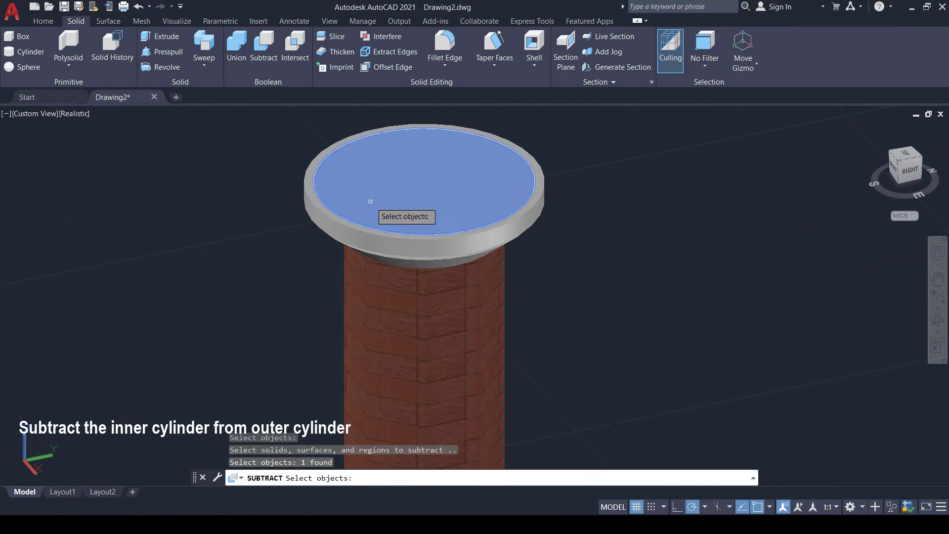
click(424, 203)
shift+middle_drag(424, 247, 617, 247)
click(494, 188)
right_click(751, 212)
click(786, 237)
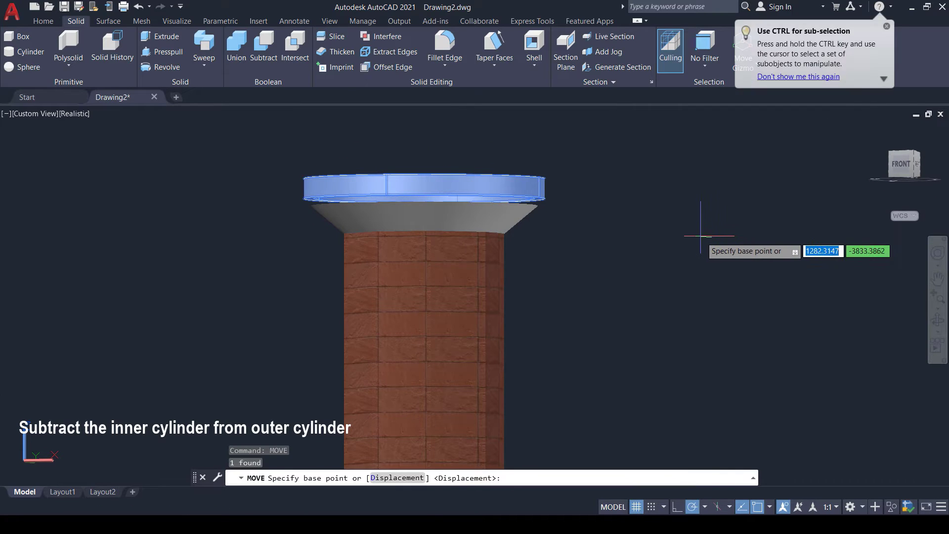
text(0,0,148)
key(Return)
key(Return)
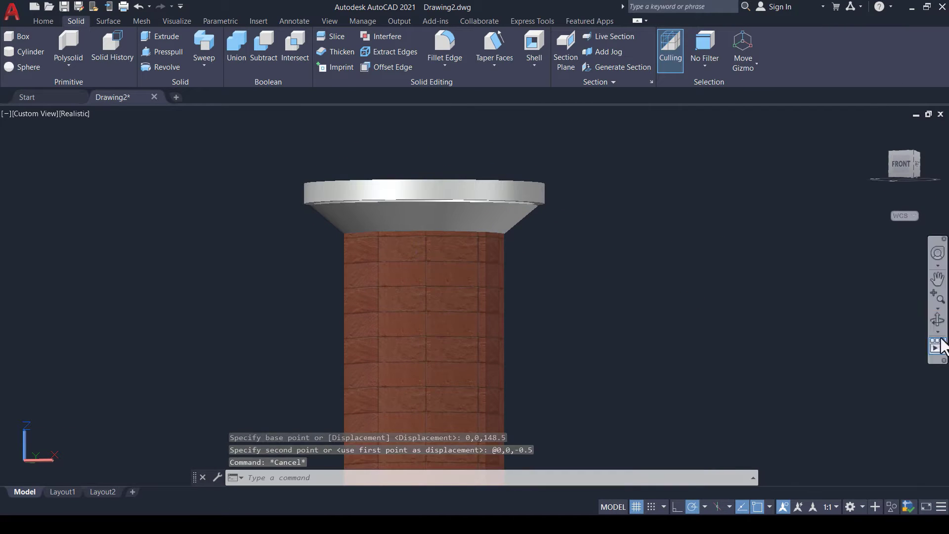
shift+middle_drag(643, 277, 30, 63)
click(27, 55)
Finish the radius-1 rod and paste copies at points like 0,10,150 around the rim
text(0,0,148 1 )
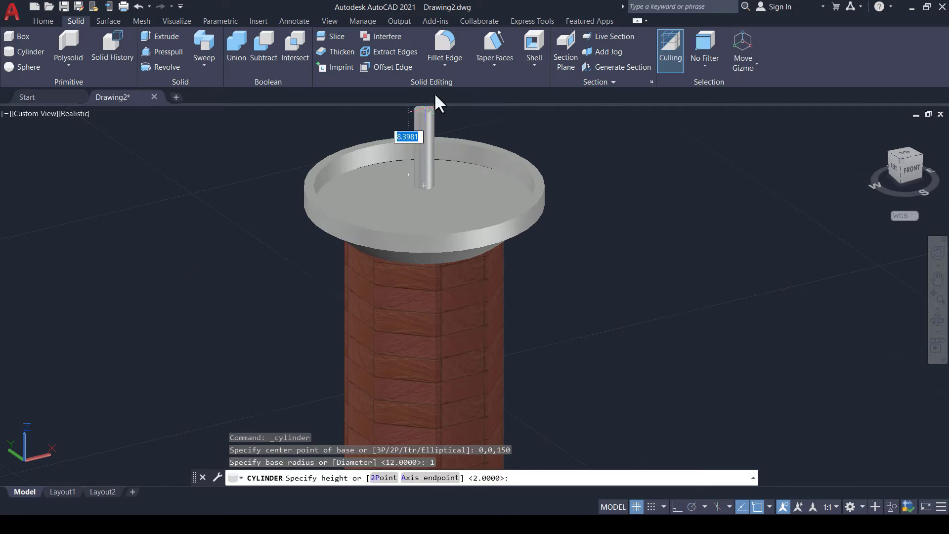
text(10)
key(Escape)
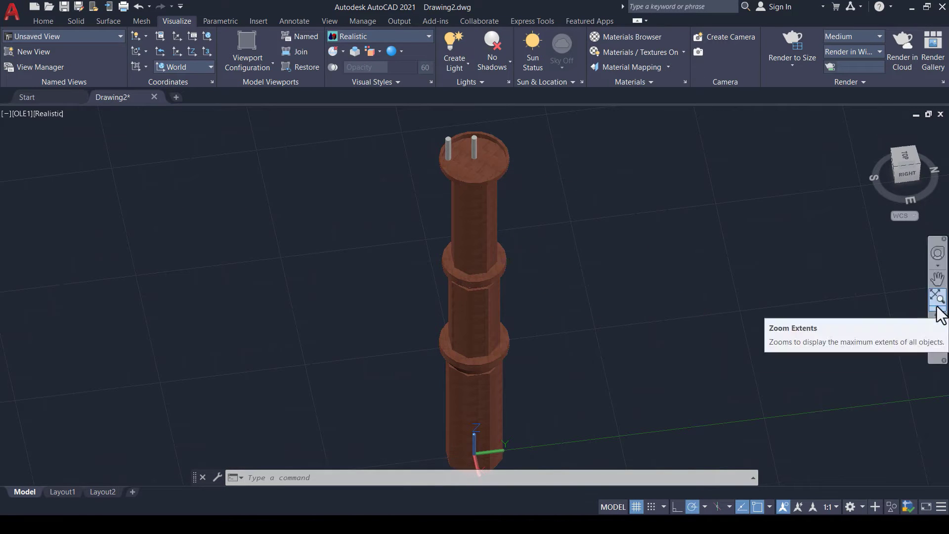
key(ctrl+v)
text(0,10,150)
key(Return)
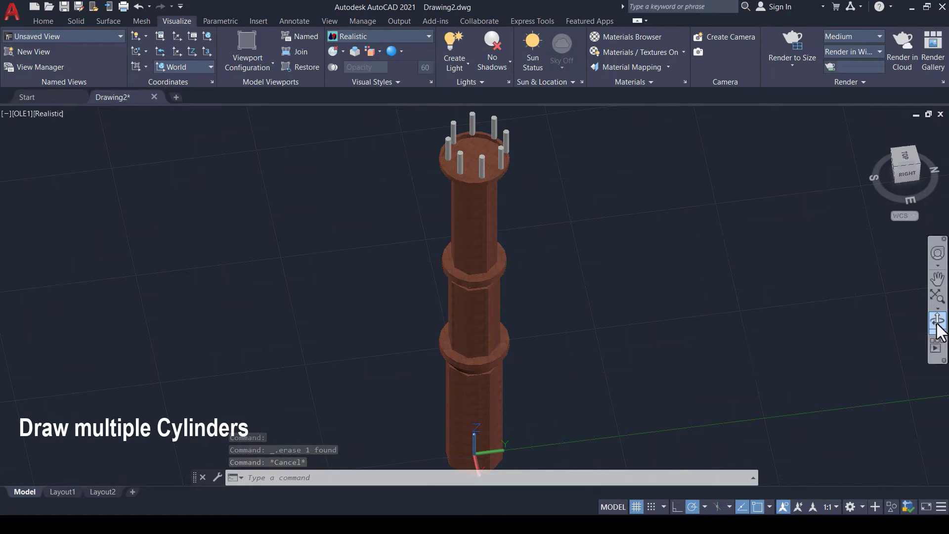
shift+middle_drag(936, 319, 934, 277)
click(603, 273)
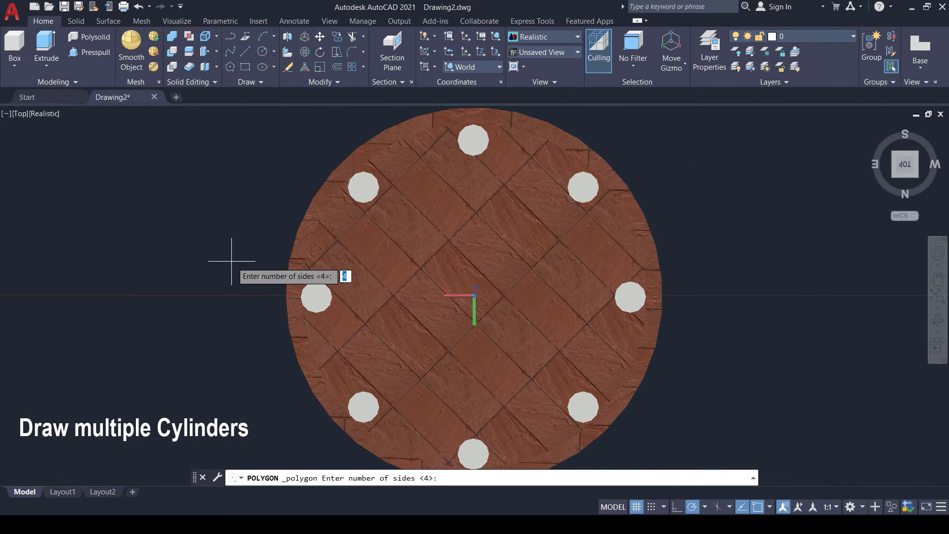
Draw an eight-sided polygon centred at 0,0, circumscribed with radius 12
text(8)
key(Return)
text(0,0)
key(Return)
text(c)
key(Return)
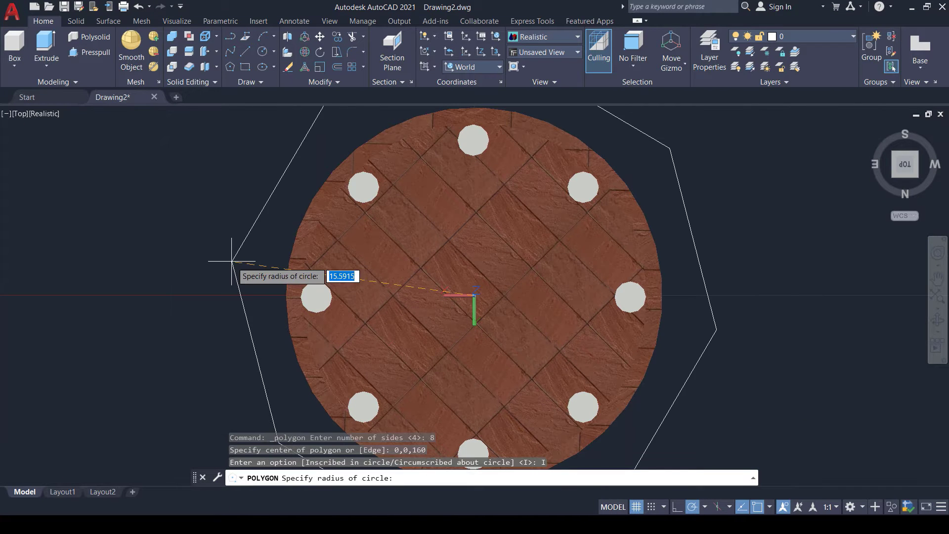
text(12)
key(Return)
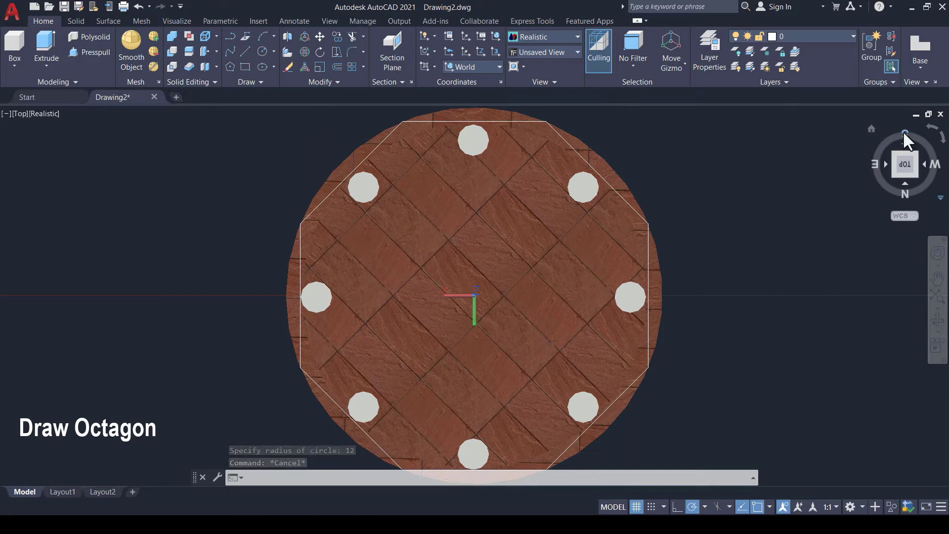
In Front view, extrude the octagon into the roof slab over the pillars
click(905, 148)
click(937, 296)
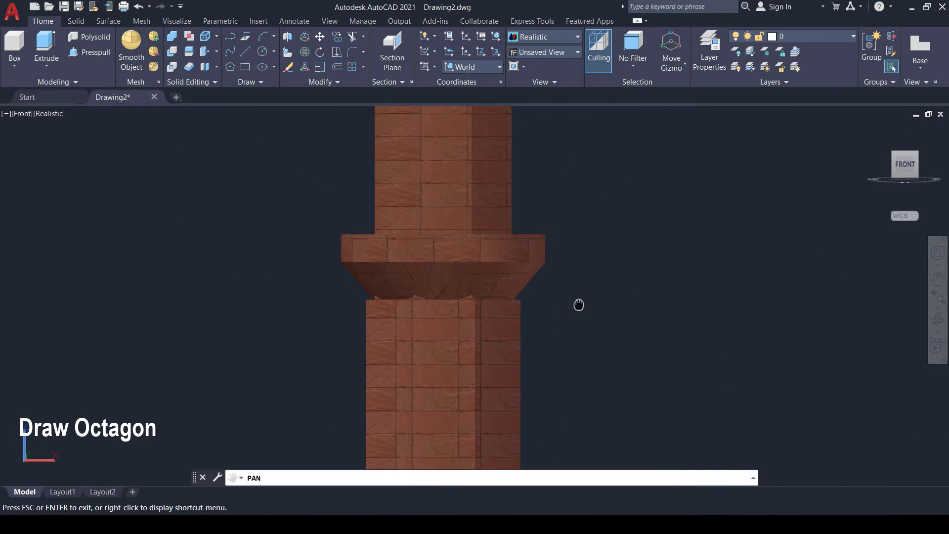
drag(578, 303, 519, 324)
key(Escape)
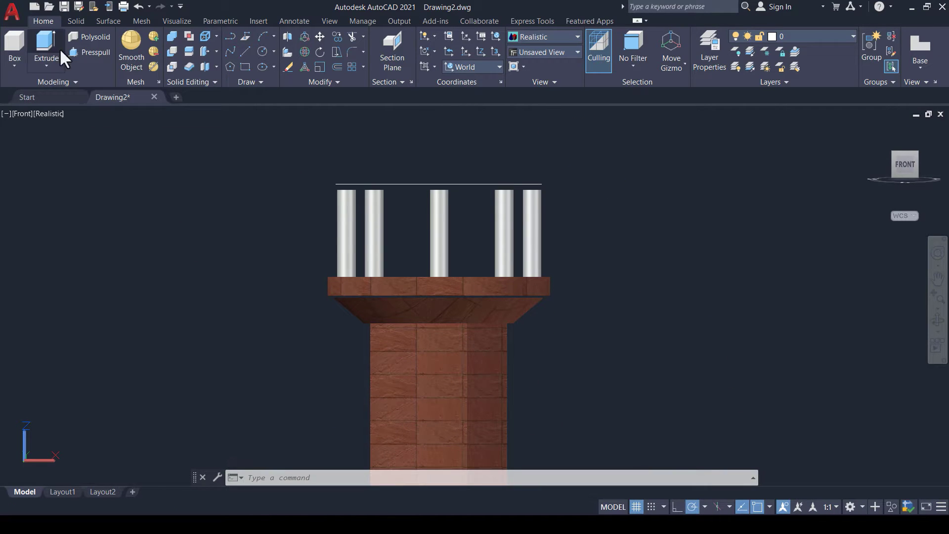
click(61, 50)
click(435, 185)
key(Return)
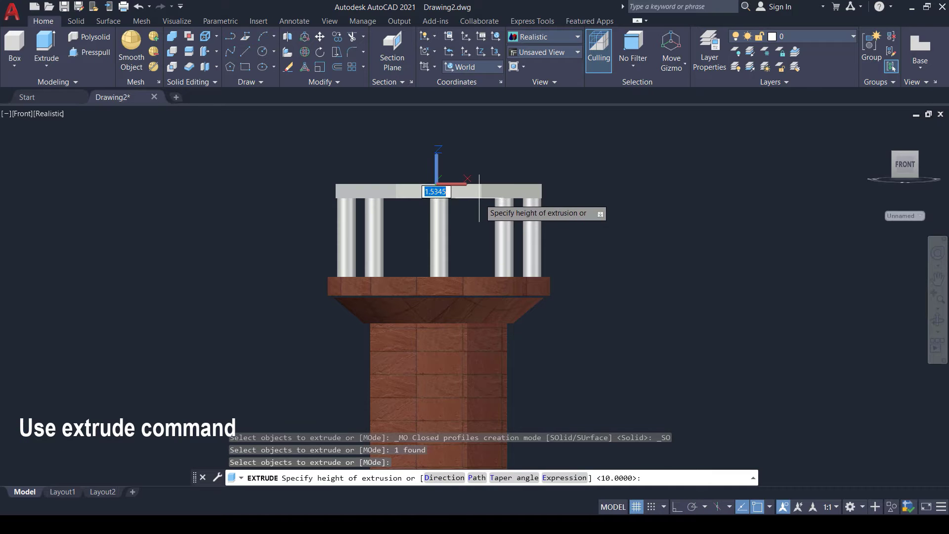
text(1.)
key(Return)
Apply the Slate Red material to the pillars and roof slab, then orbit to inspect
click(177, 20)
click(625, 36)
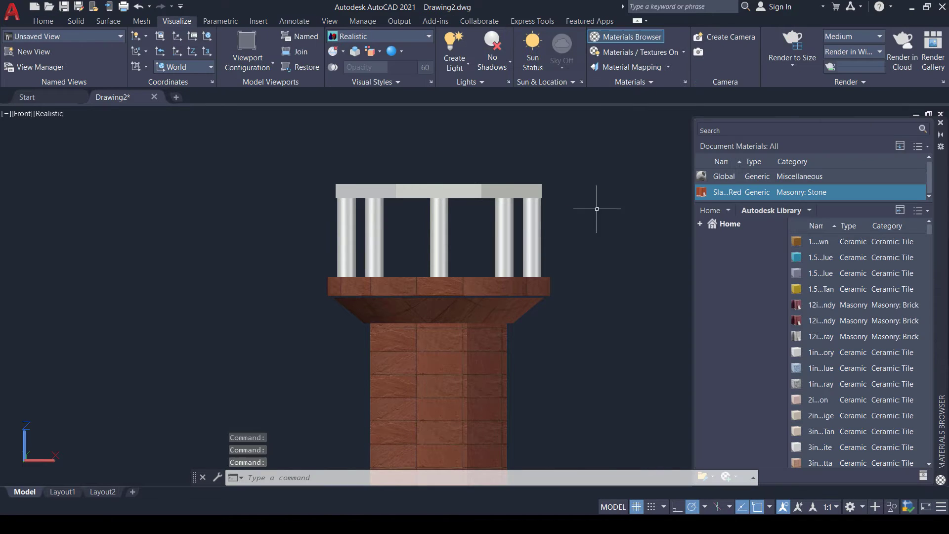
drag(573, 198, 523, 267)
drag(482, 208, 254, 206)
click(755, 192)
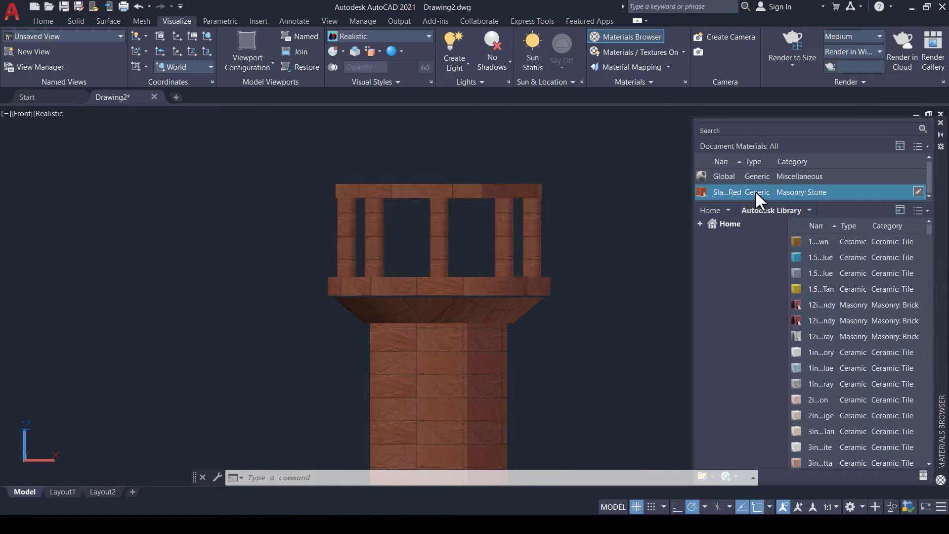
click(940, 113)
click(938, 320)
mouse_move(741, 336)
mouse_down()
mouse_move(555, 349)
mouse_move(591, 284)
mouse_move(622, 299)
mouse_up()
key(Escape)
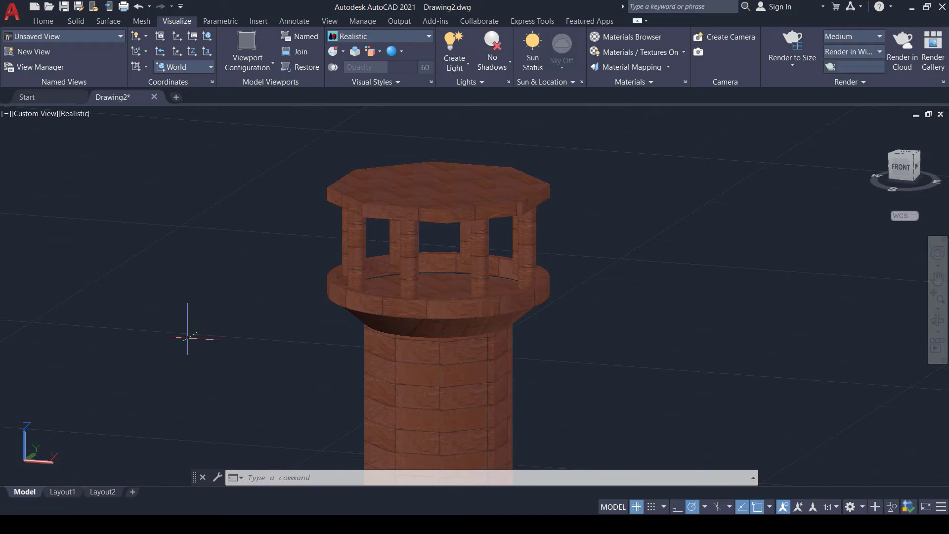
Start a cylinder at height 160 with radius 2, then cancel the wrong radius
text(cyl)
key(Return)
text(160)
key(Return)
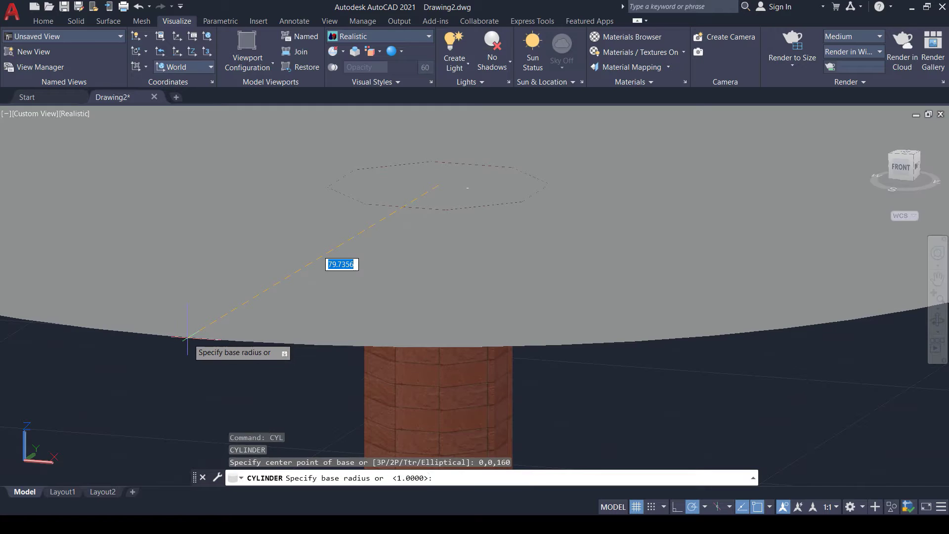
text(2)
key(Return)
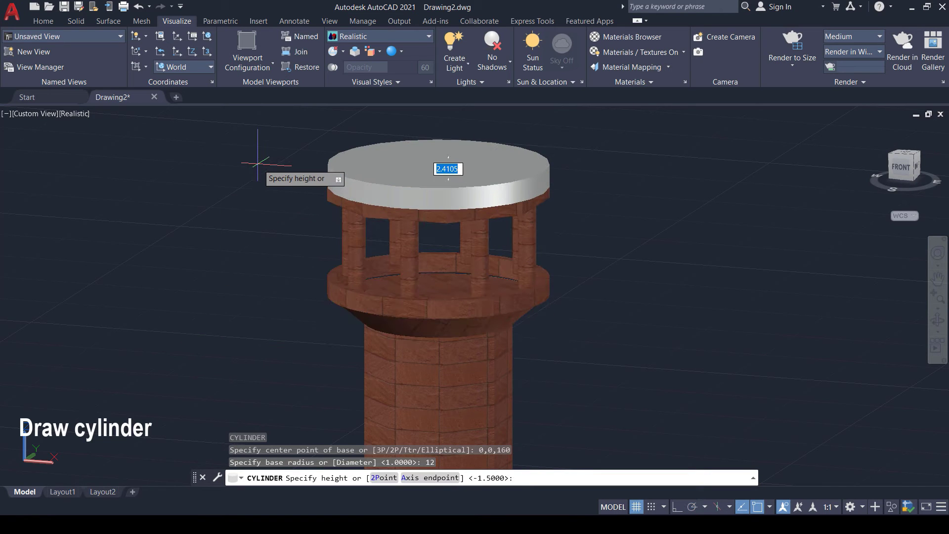
key(Escape)
Draw the roof slab cylinder at 0,0,160 with radius 10 and height 3
key(Return)
text(0,0,160)
key(Return)
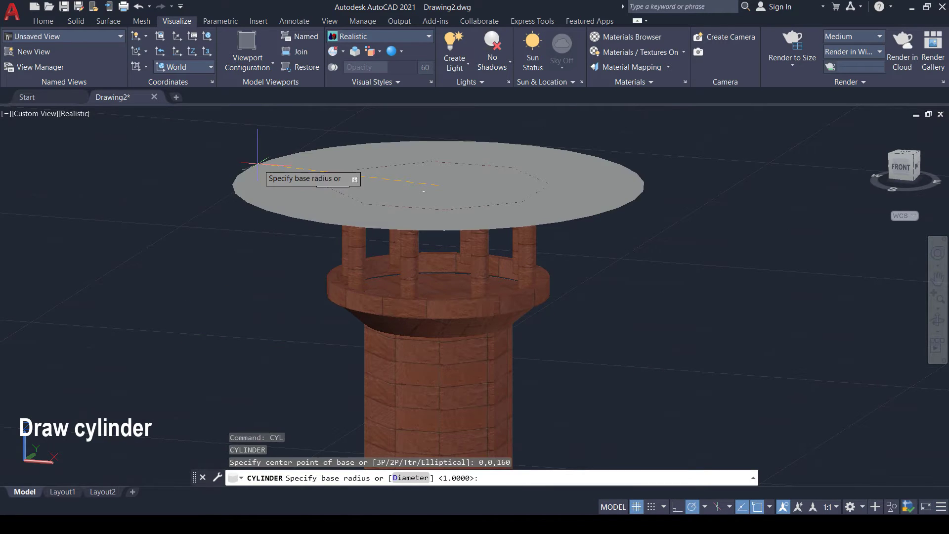
text(10)
key(Return)
text(3)
key(Return)
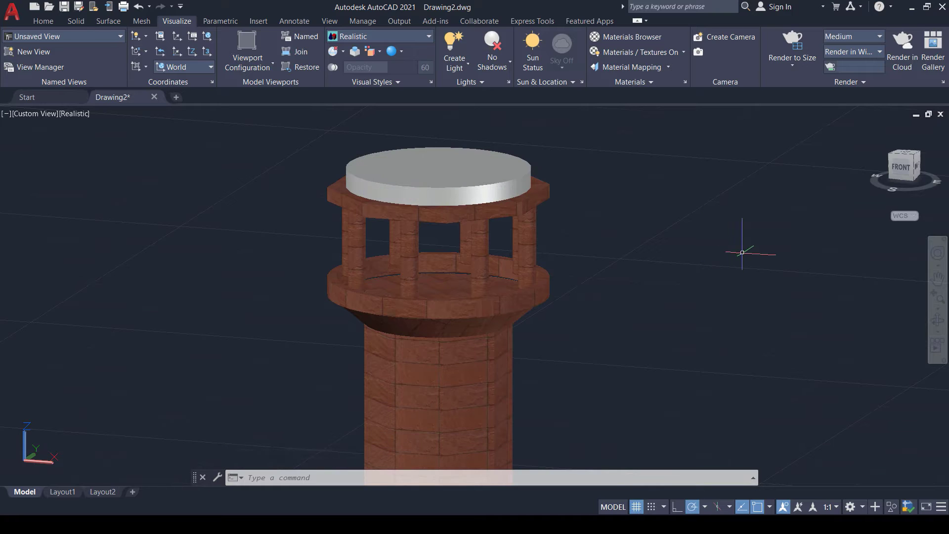
text(SPHERE)
key(Return)
text(16)
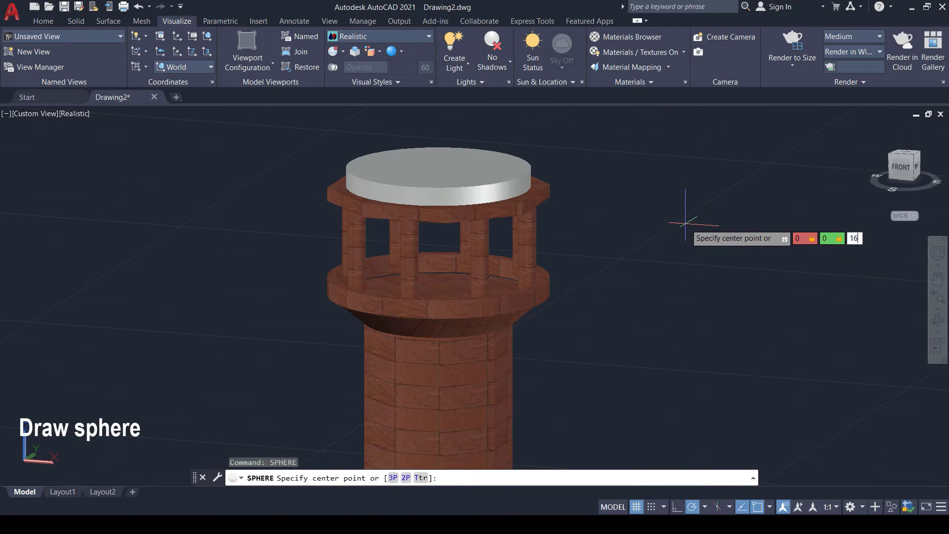
Draw a sphere of radius 10 centred at 0,0,160
text(0)
key(Return)
text(10)
key(Return)
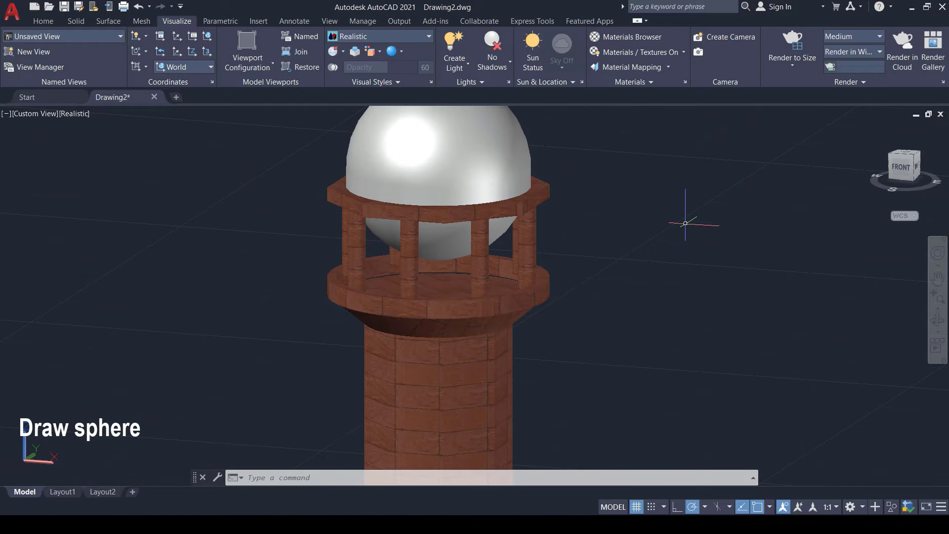
middle_drag(655, 253, 658, 287)
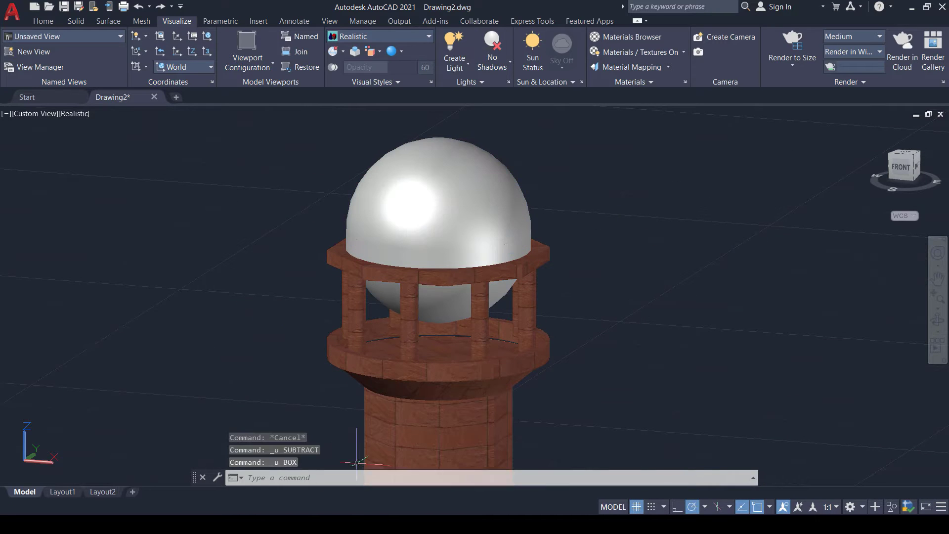
Draw a 30×30×20 box from -15,-15,162 over the sphere's upper half
text(box)
key(Return)
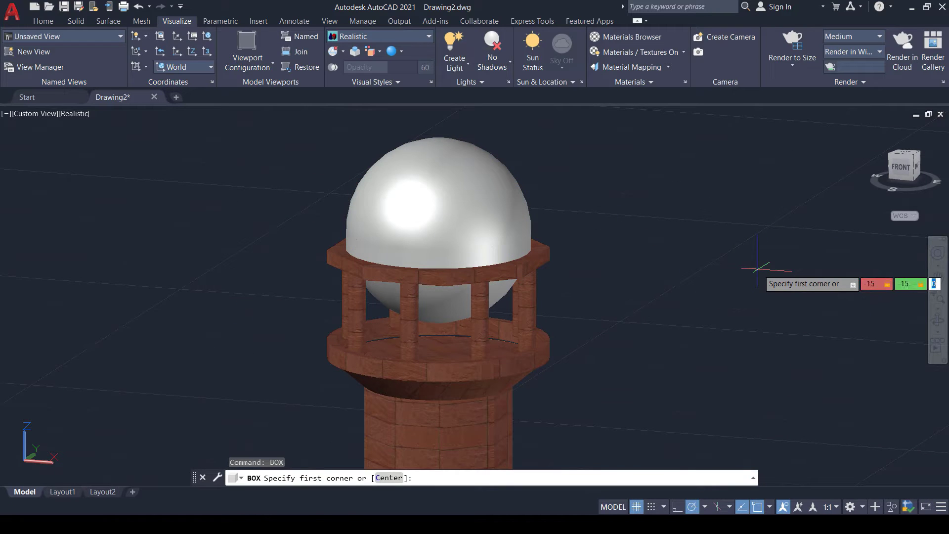
text(162)
key(Return)
key(Tab)
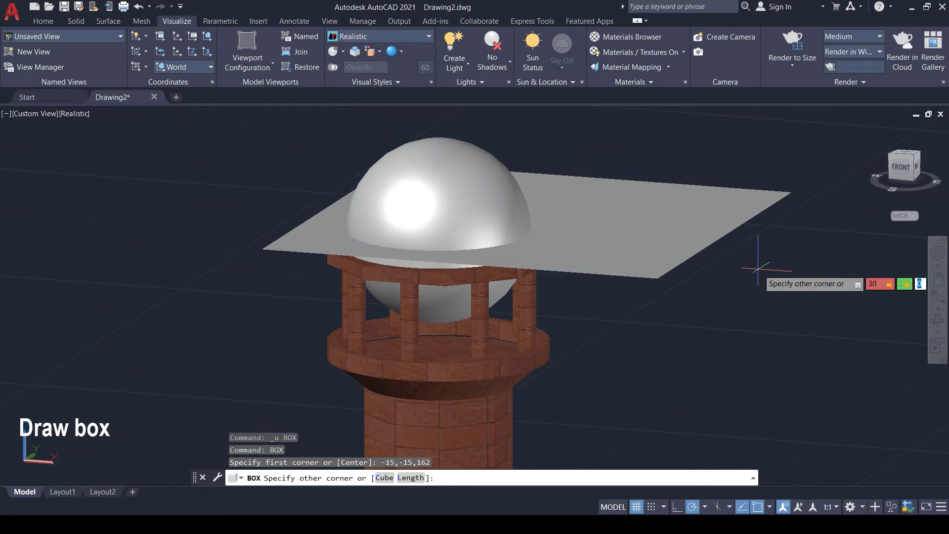
text(20)
key(Return)
key(Escape)
Intersect the box and sphere to leave a hemispherical dome, then orbit to the side
text(in)
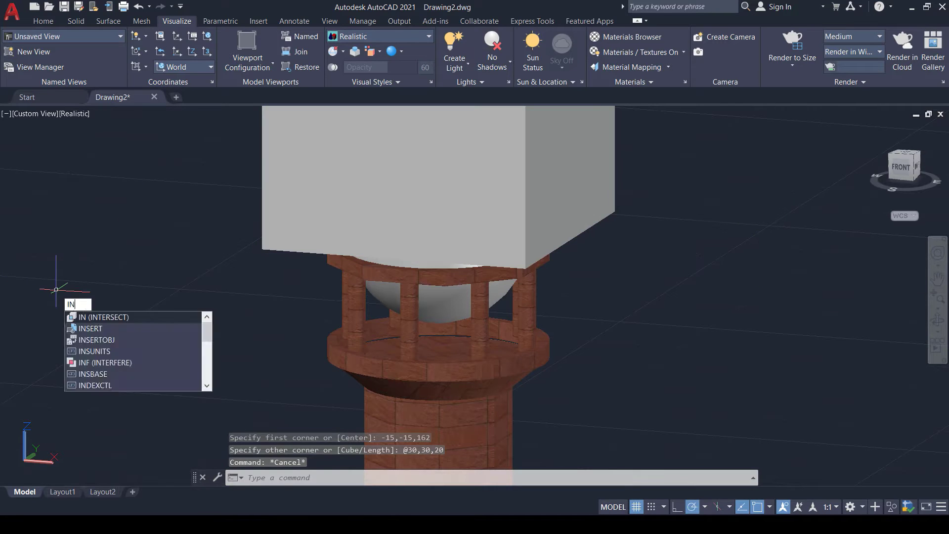
text(ter)
key(Return)
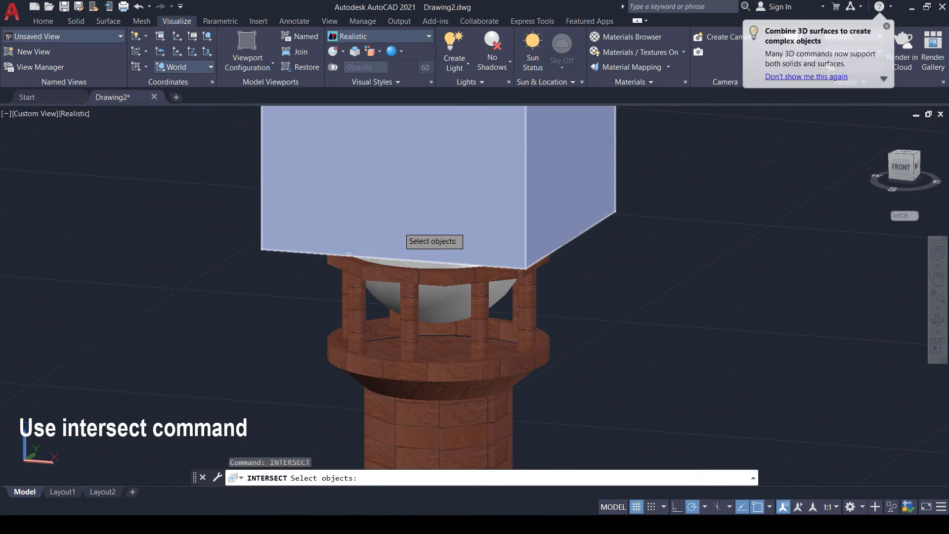
click(416, 262)
click(435, 298)
key(Return)
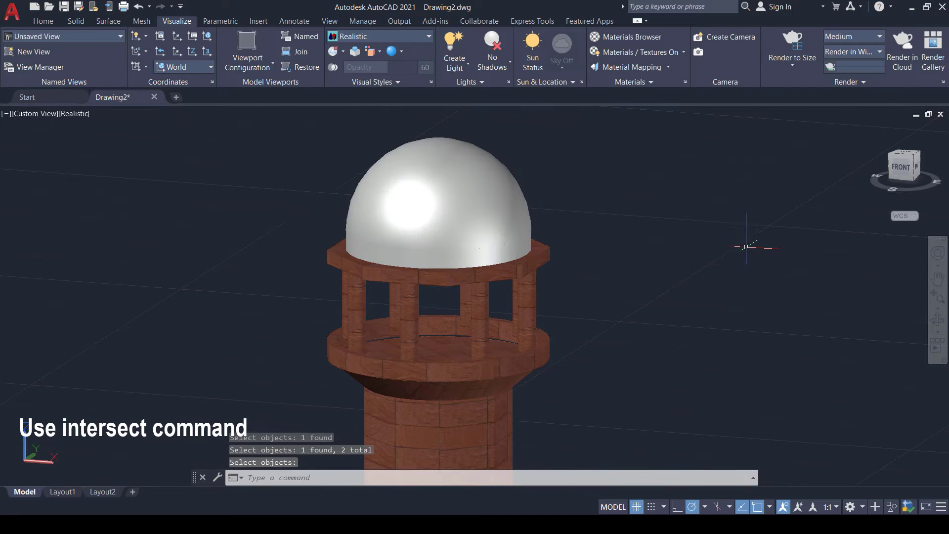
mouse_move(884, 363)
shift+middle_down()
mouse_move(718, 314)
mouse_move(593, 341)
shift+middle_up()
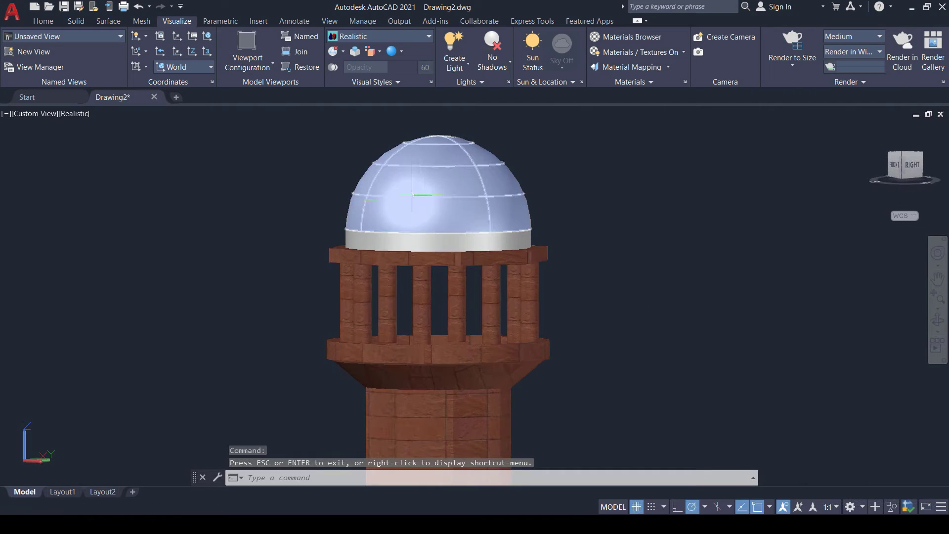
Add a neck cylinder of radius 2 based at 0,0,170 on the dome
middle_drag(250, 119, 264, 201)
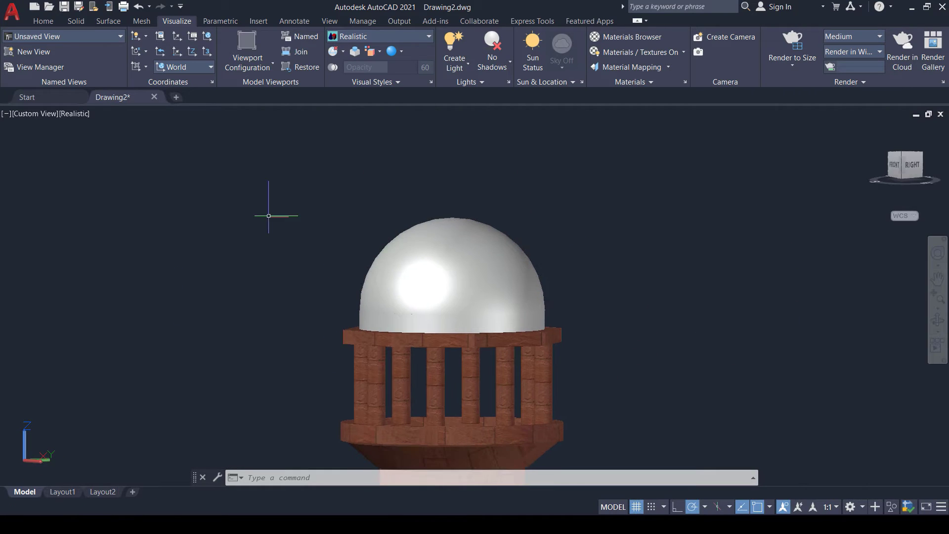
text(cyl)
key(Return)
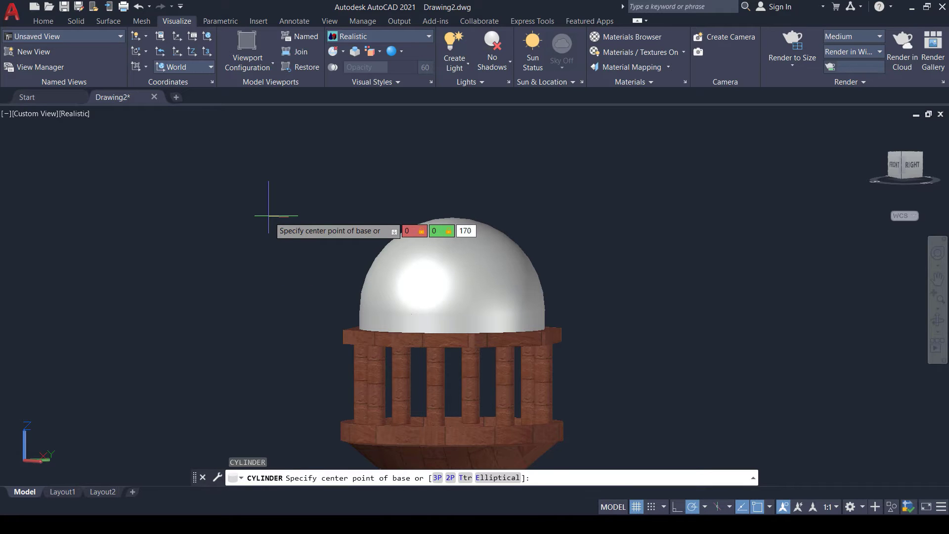
key(Return)
text(2)
key(Return)
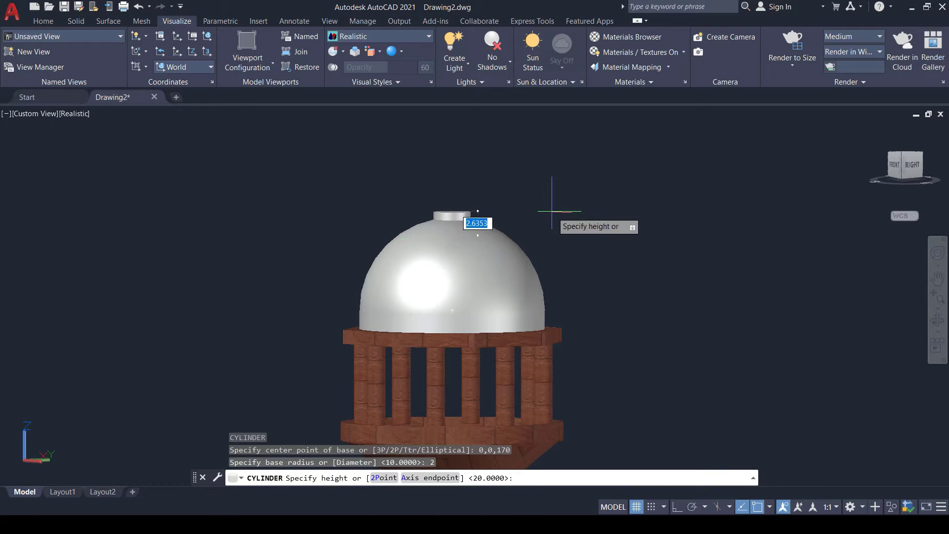
key(Return)
Place a radius-2 ball sphere centred at 0,0,172.5 on the neck
text(sp)
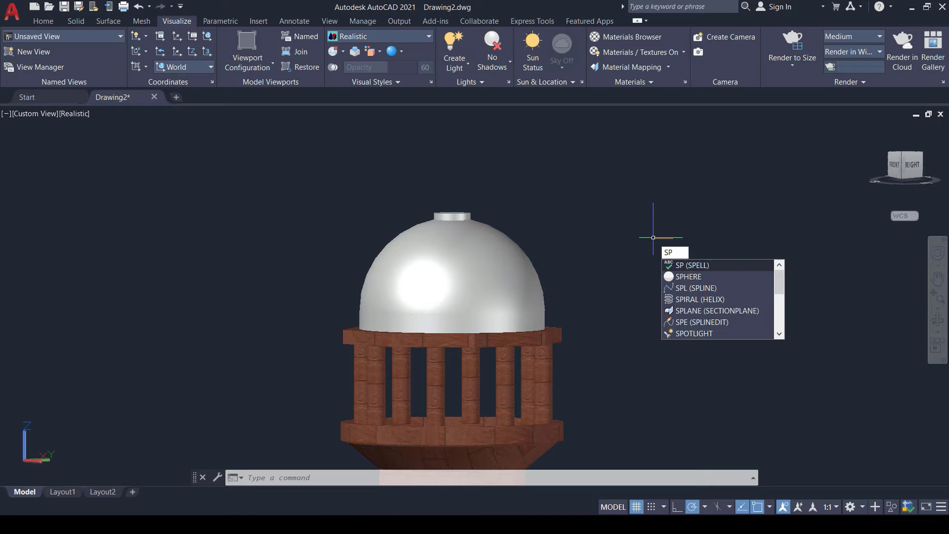
click(695, 276)
text(sp)
key(BackSpace)
key(BackSpace)
text(172.5)
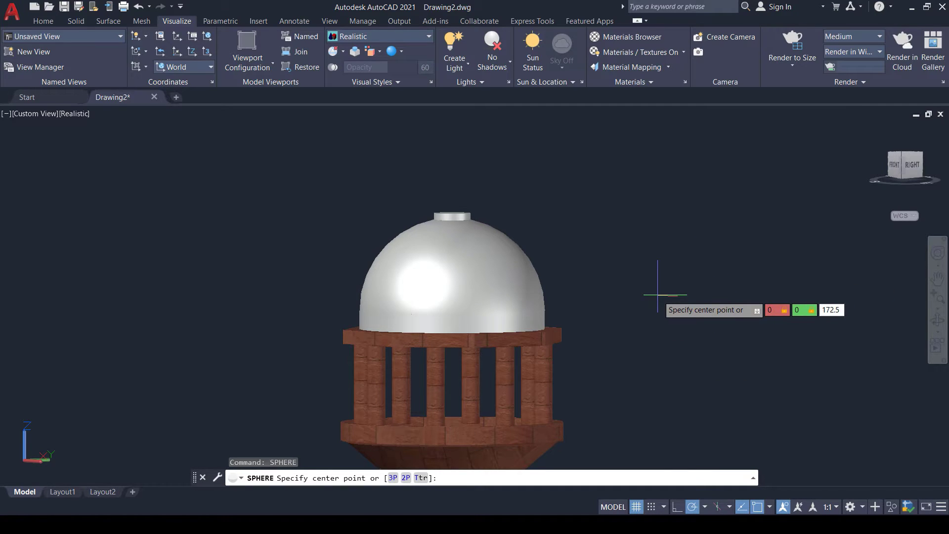
key(Return)
text(2)
key(Return)
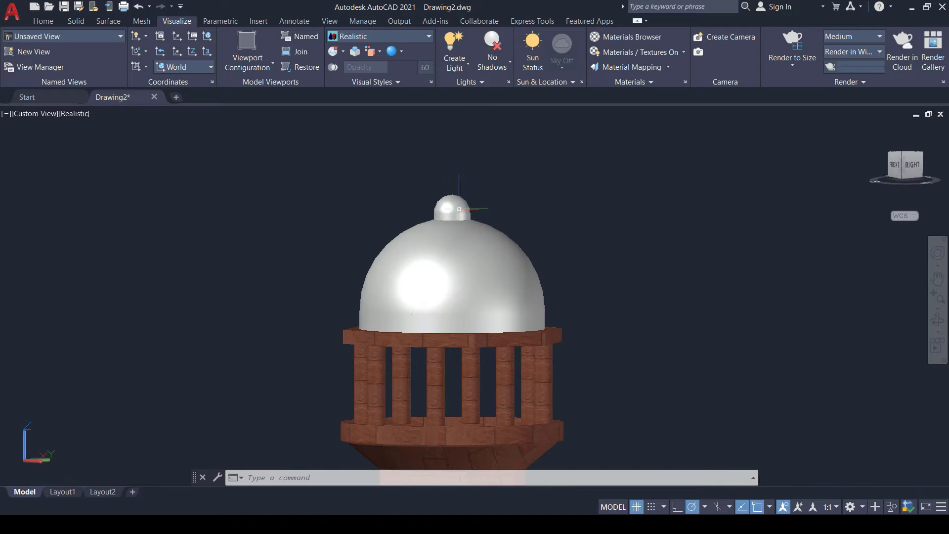
Add a thin rod cylinder based at 0,0,172 above the ball
text(CYL)
key(Return)
key(Return)
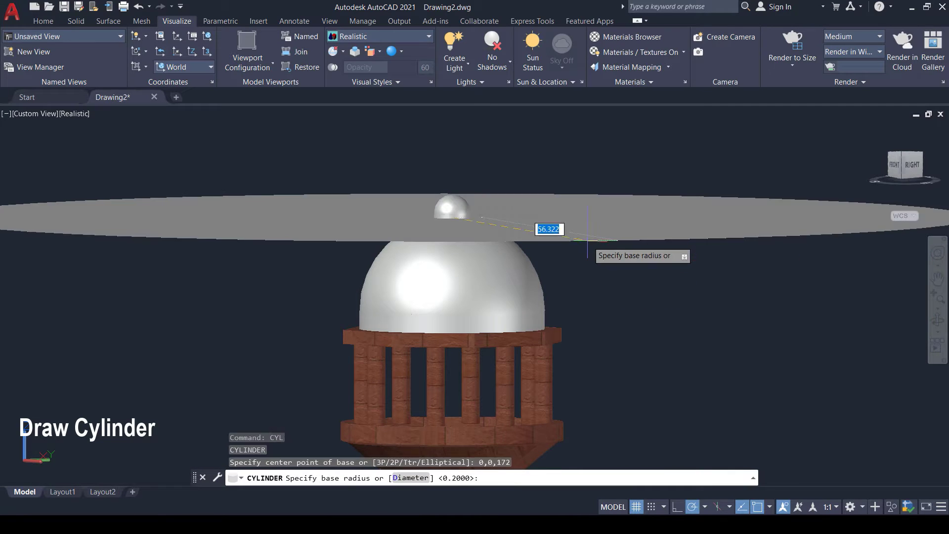
text(1)
key(Return)
text(sphere)
key(Return)
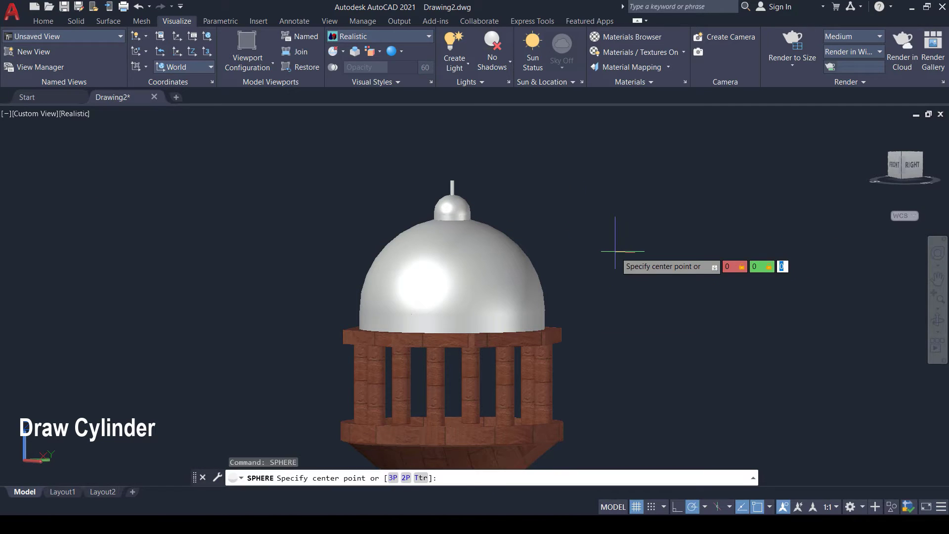
Add a small ball atop the rod and a 0.1-radius rod at 0,0,177
key(Return)
text(3)
key(Return)
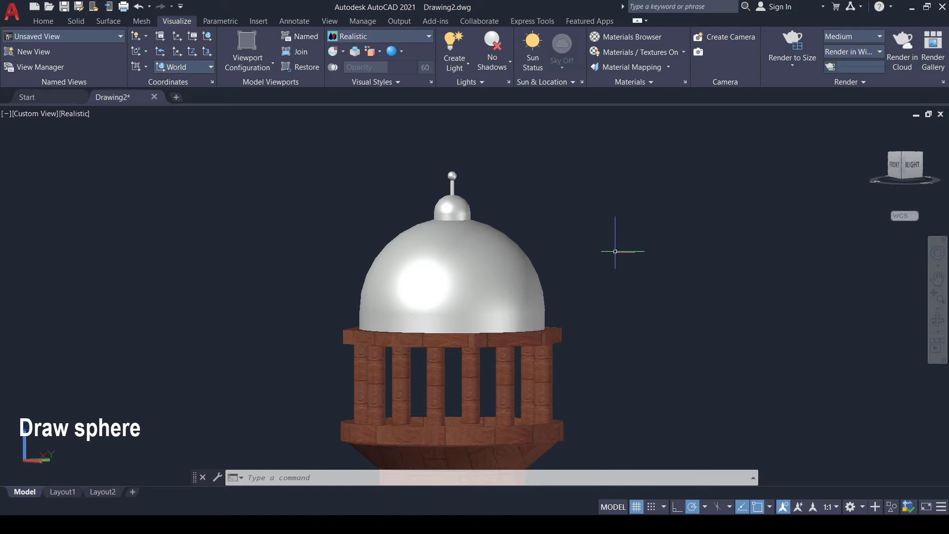
text(cyl)
key(Return)
text(,177)
key(Return)
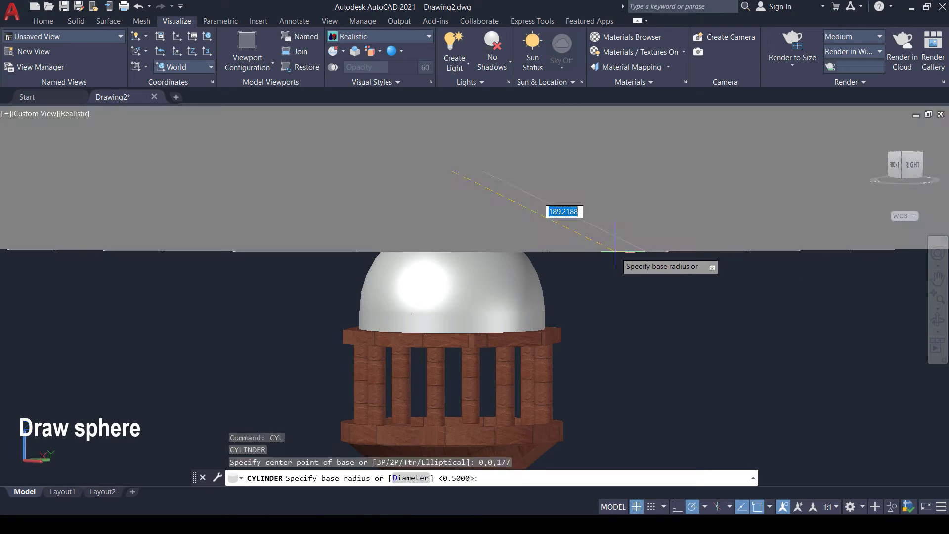
text(0.1)
key(Return)
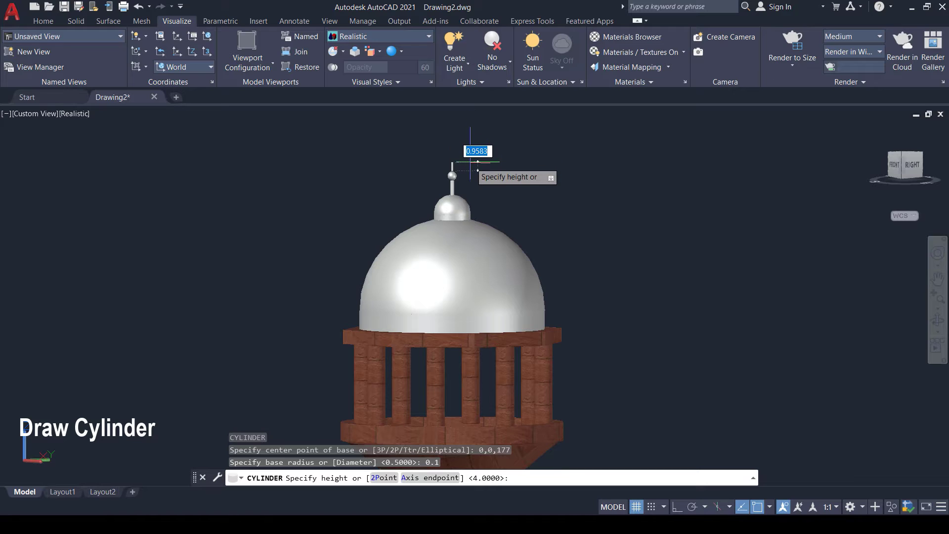
click(470, 161)
Top the finial with a 5-high cone spire, base radius 0.1 at 0,0,178
text(cone)
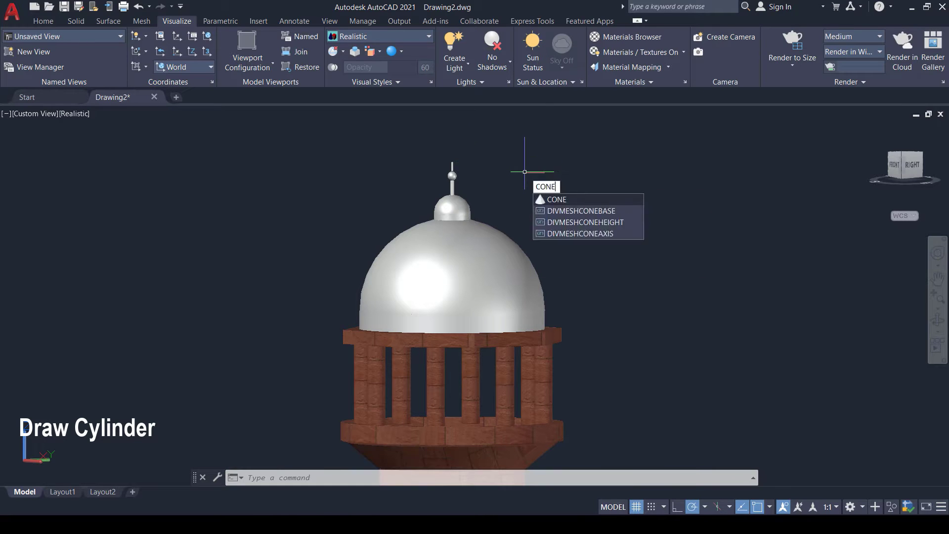
key(Return)
key(BackSpace)
text(8)
key(Return)
text(0.1)
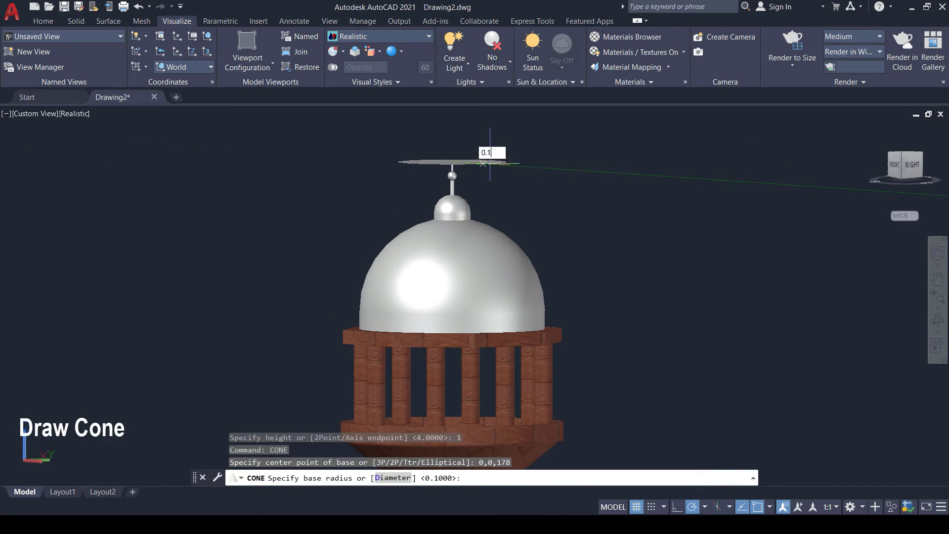
key(Return)
key(Return)
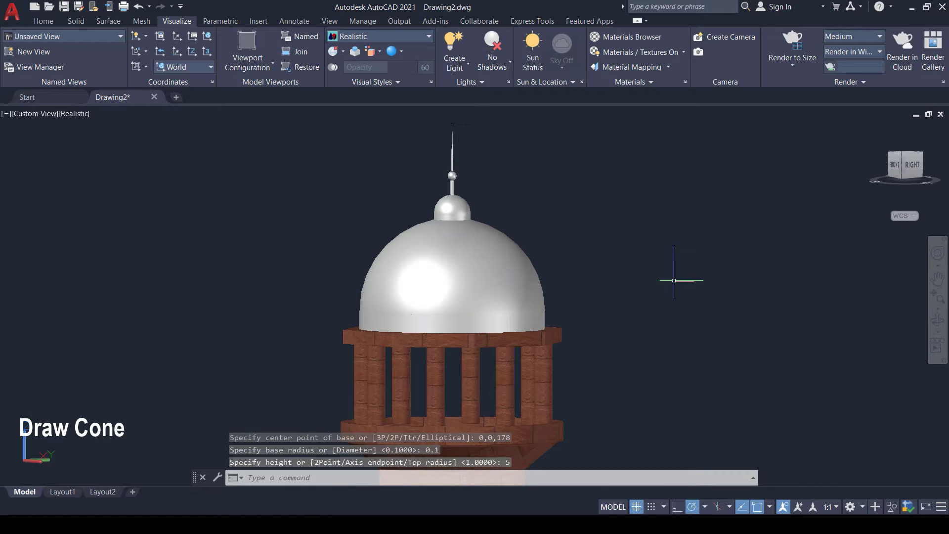
click(938, 319)
Zoom to fit the minaret, select all its parts and group them
click(938, 305)
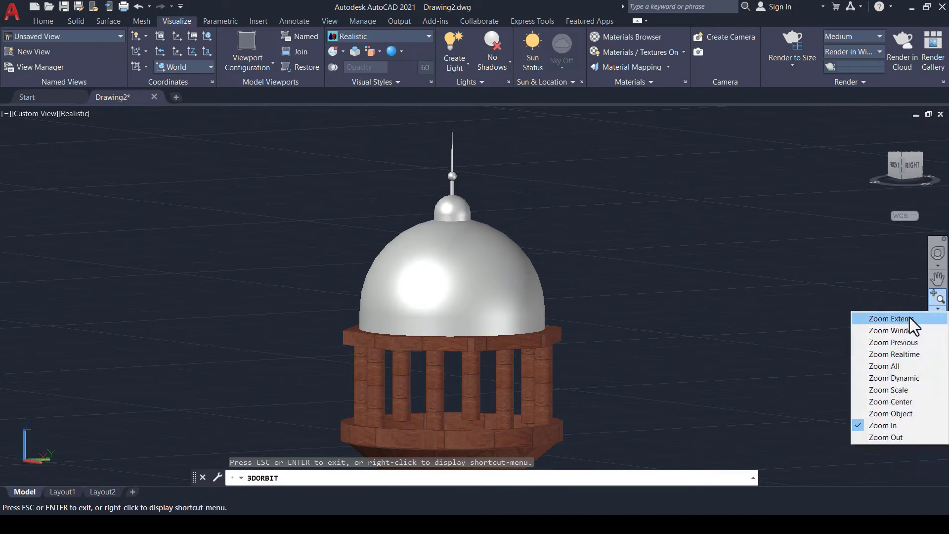
click(908, 318)
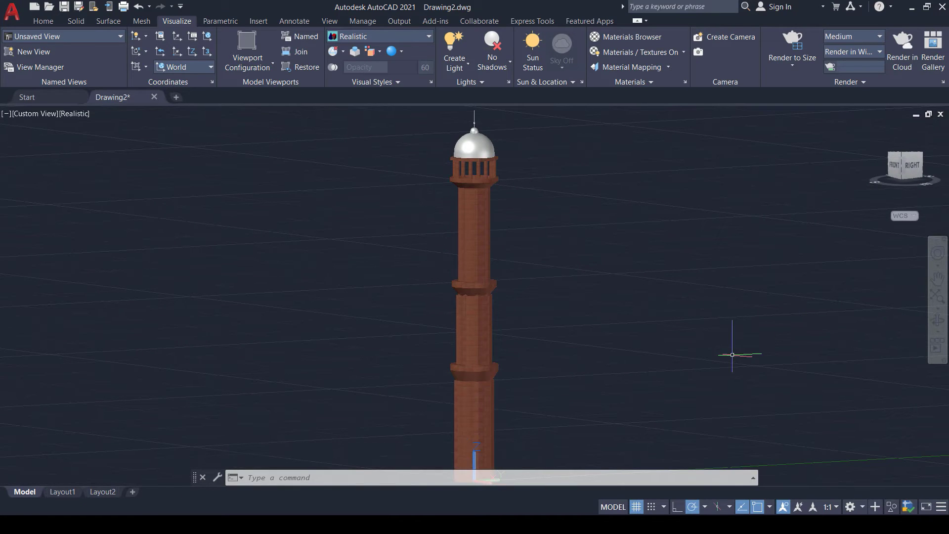
key(ctrl+a)
click(871, 44)
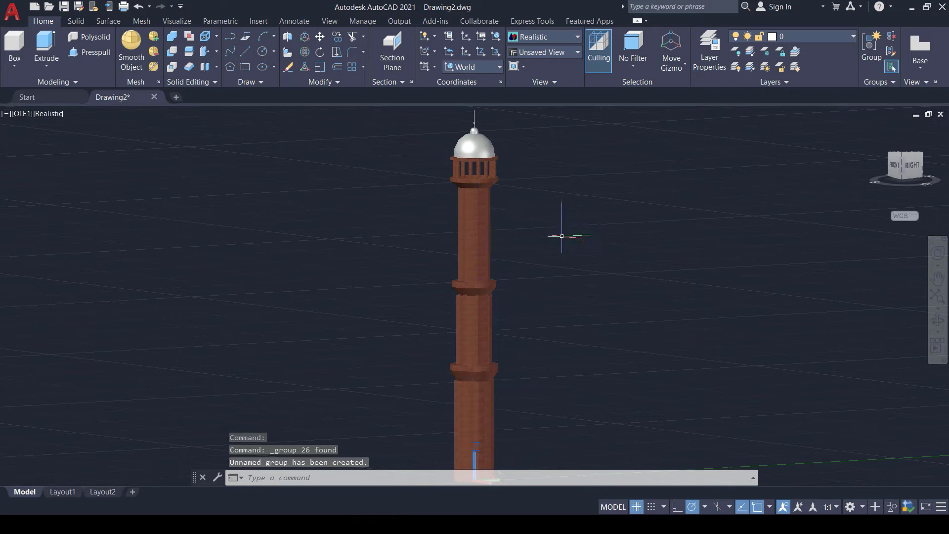
Array the minaret into 2 columns and 2 rows spaced 500 apart, then orbit
click(352, 67)
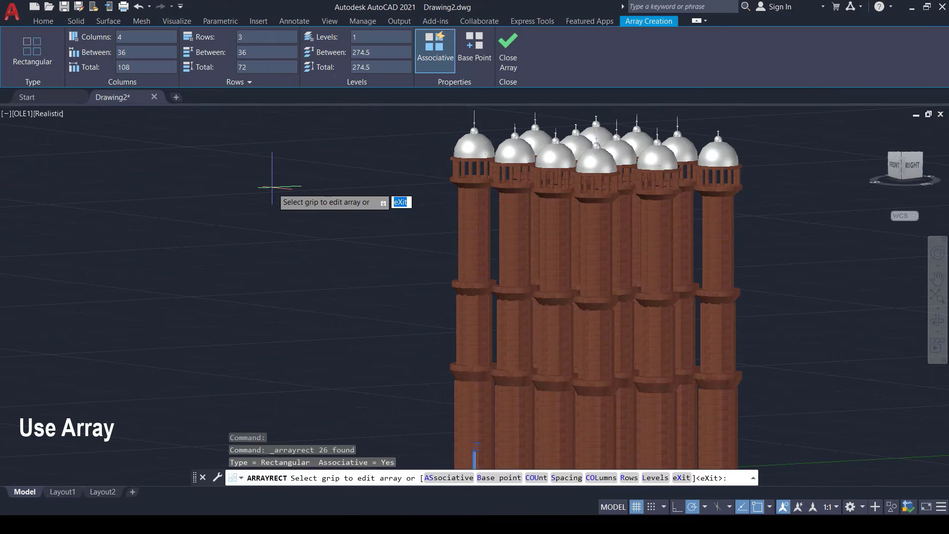
text(2)
click(257, 37)
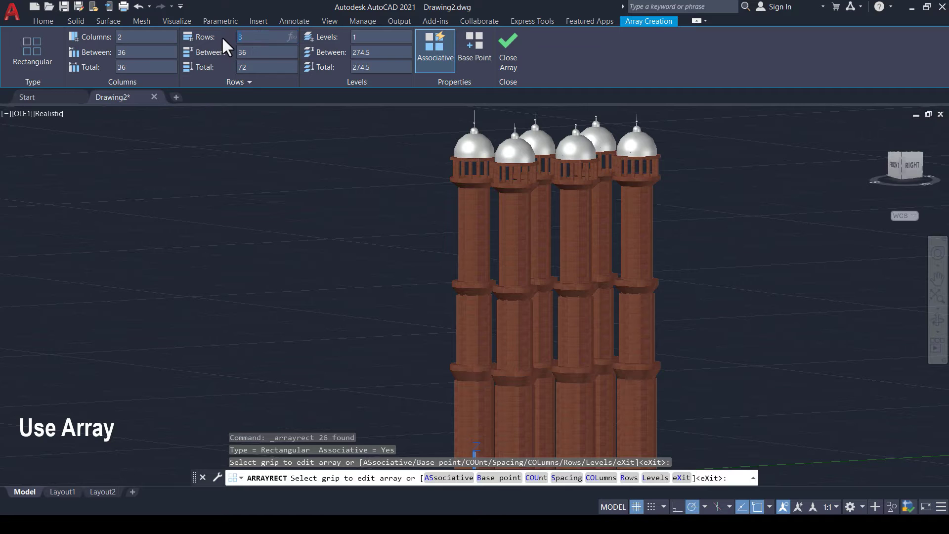
text(2)
click(142, 52)
text(500)
key(Tab)
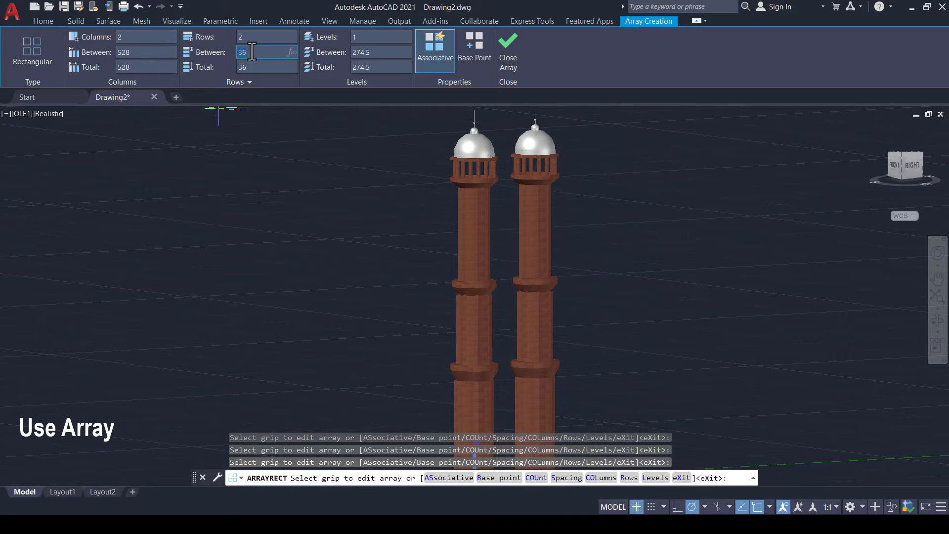
text(500)
click(508, 54)
click(938, 299)
scroll(938, 299, down, 5)
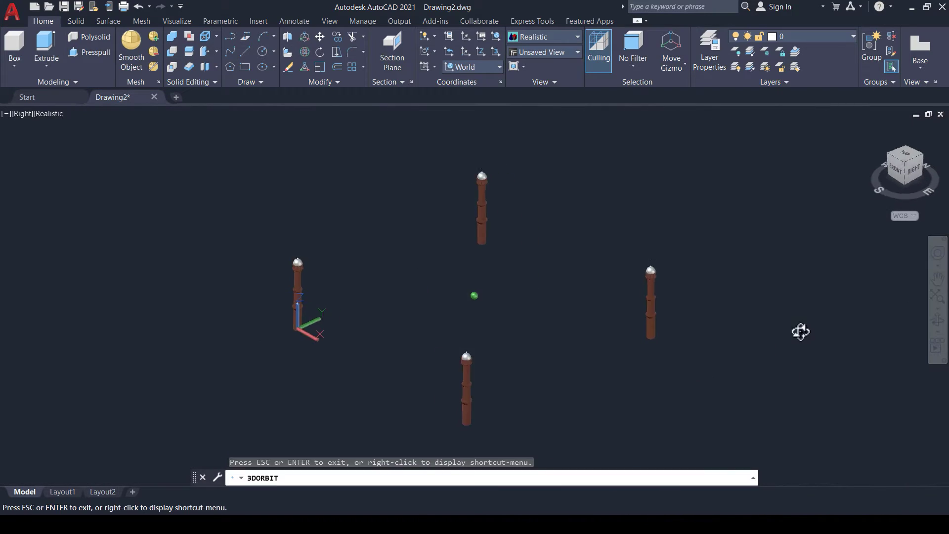
shift+middle_drag(801, 331, 751, 292)
Draw a 548-unit square base slab box, 20 units thick, under the minarets
text(box)
key(Return)
text(-1)
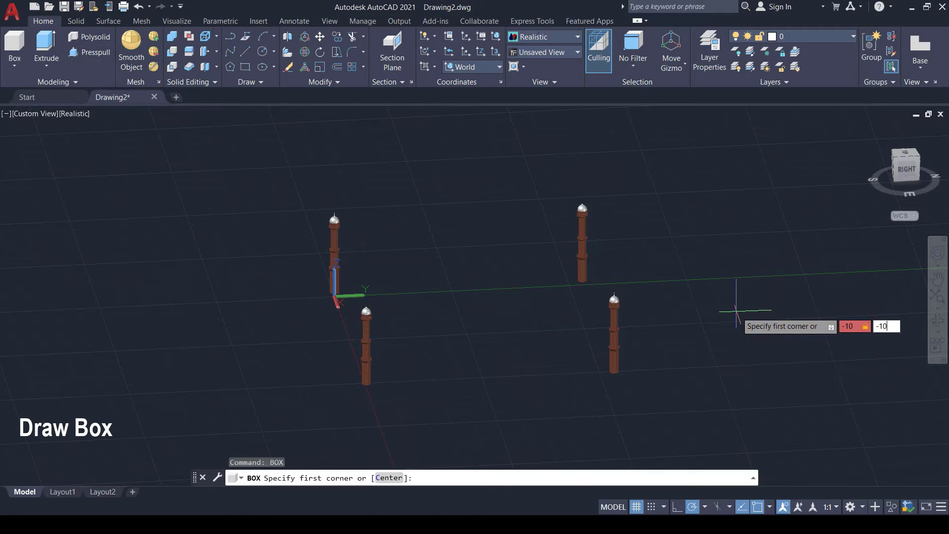
text(0)
key(Return)
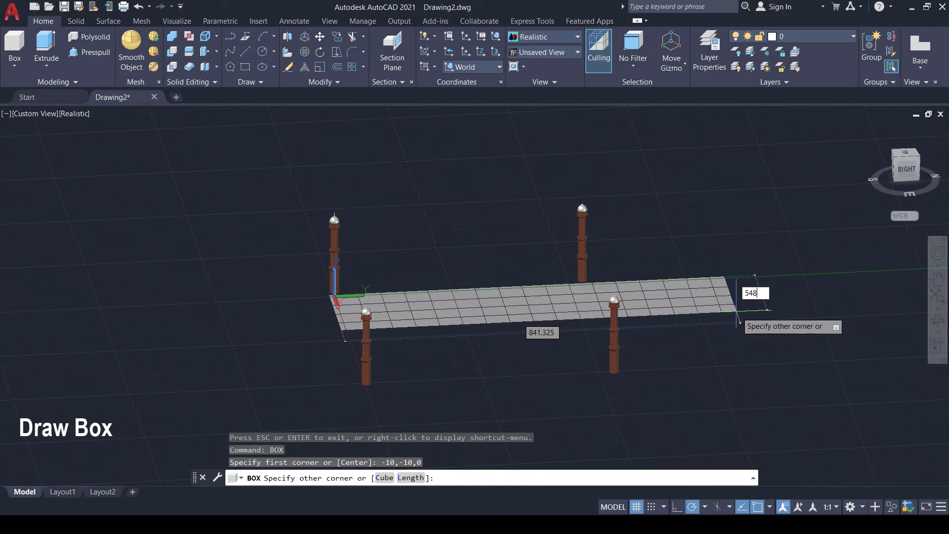
key(Tab)
text(548)
key(Return)
text(20)
key(Return)
key(Return)
key(Escape)
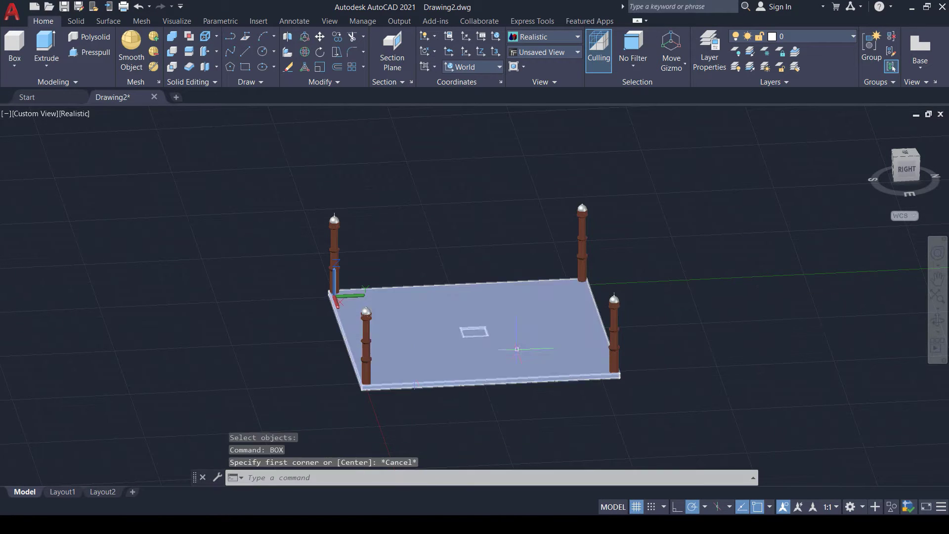
Apply Slate - Red to the slab, lightened to RGB 197 145 129 with lower Image Fade
click(516, 349)
click(177, 21)
click(625, 37)
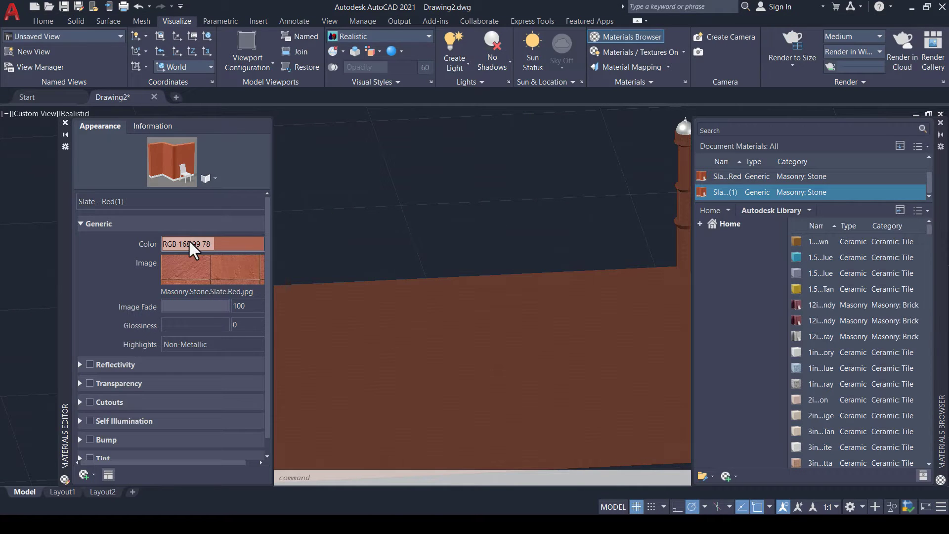
click(188, 239)
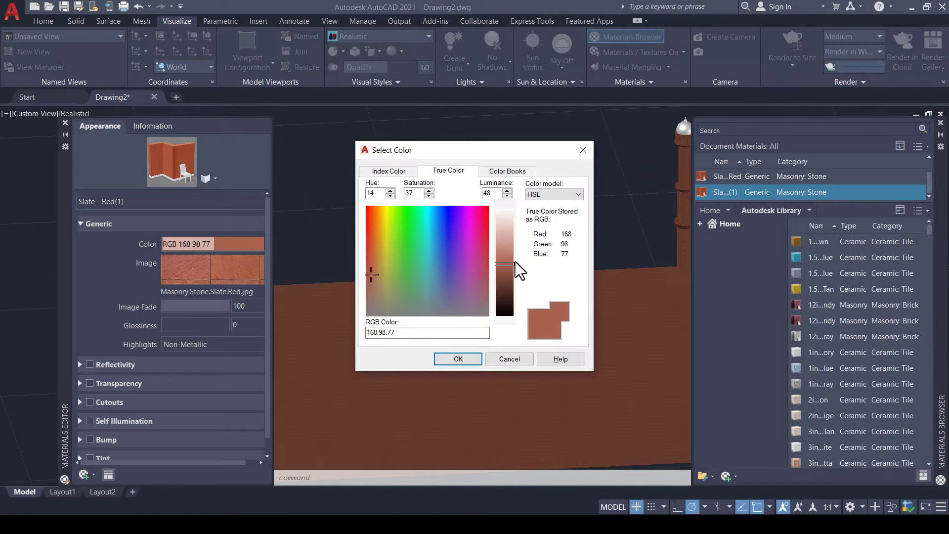
drag(515, 262, 506, 248)
click(452, 359)
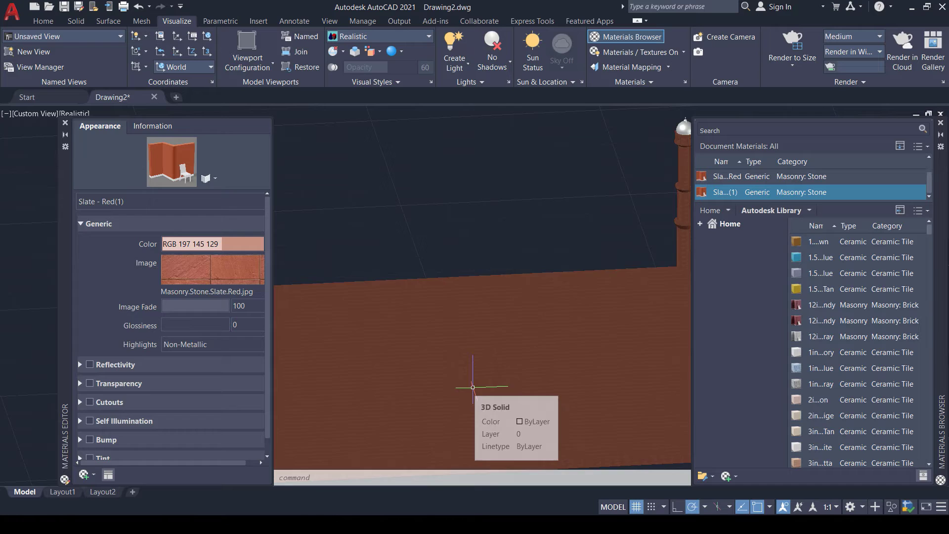
click(65, 123)
drag(898, 211, 609, 280)
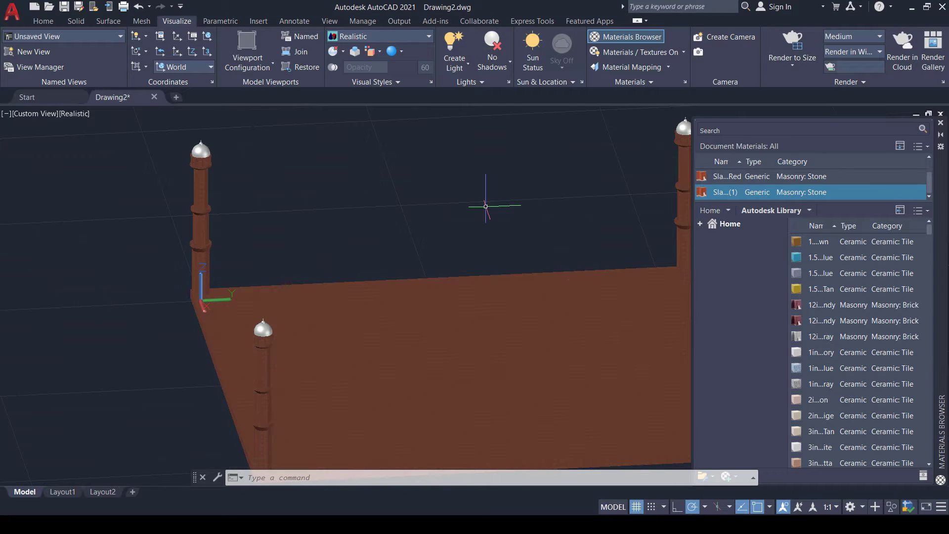
double_click(801, 193)
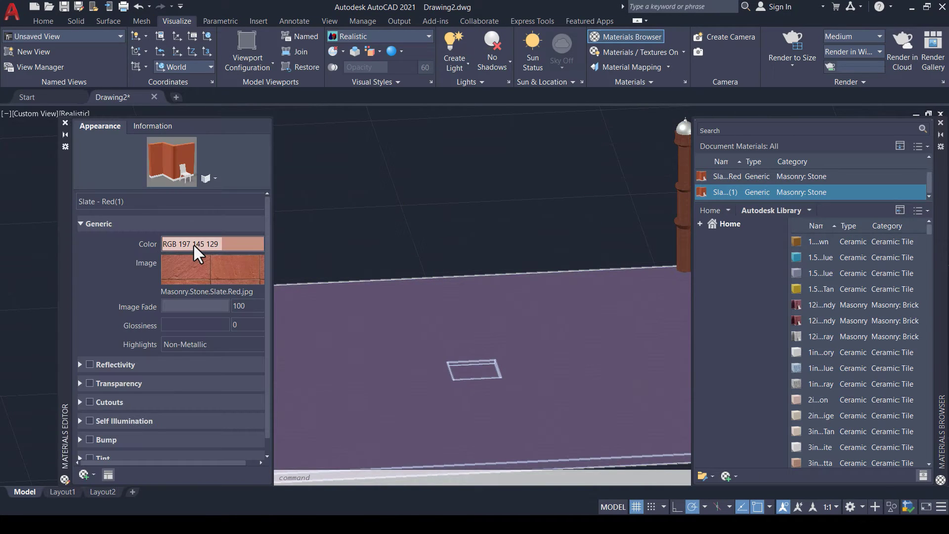
scroll(217, 346, down, 1)
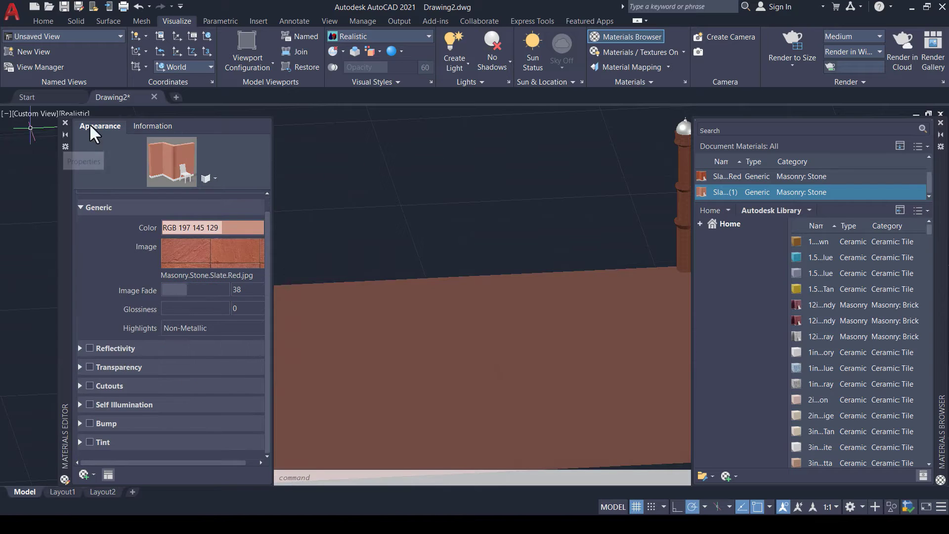
click(65, 122)
click(941, 123)
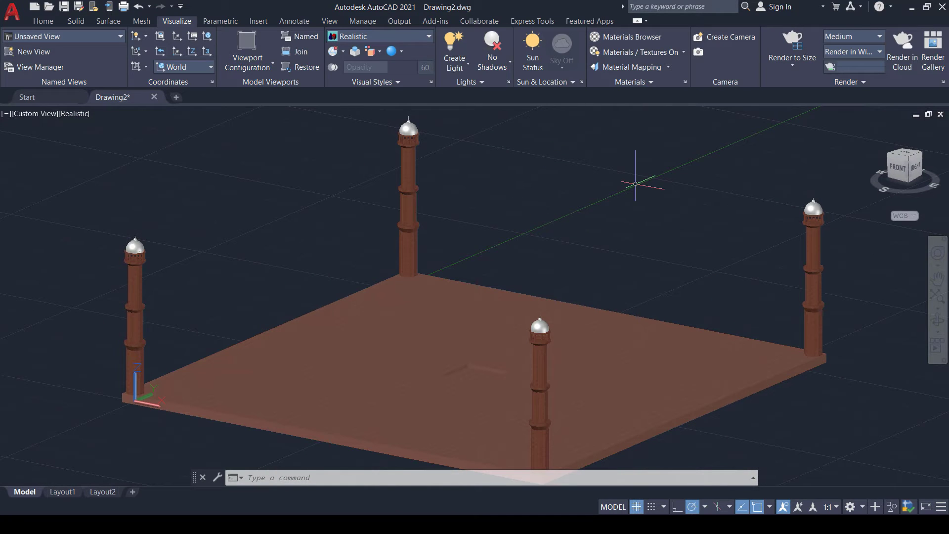
Draw a small 10×10×1 block at the centre of the platform
text(box)
key(Return)
text(6)
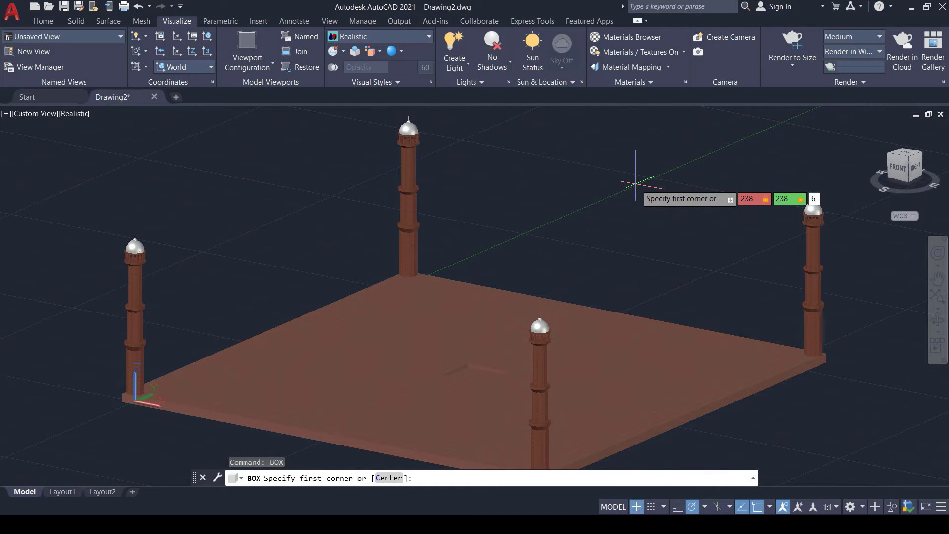
key(Return)
text(@10,10,1)
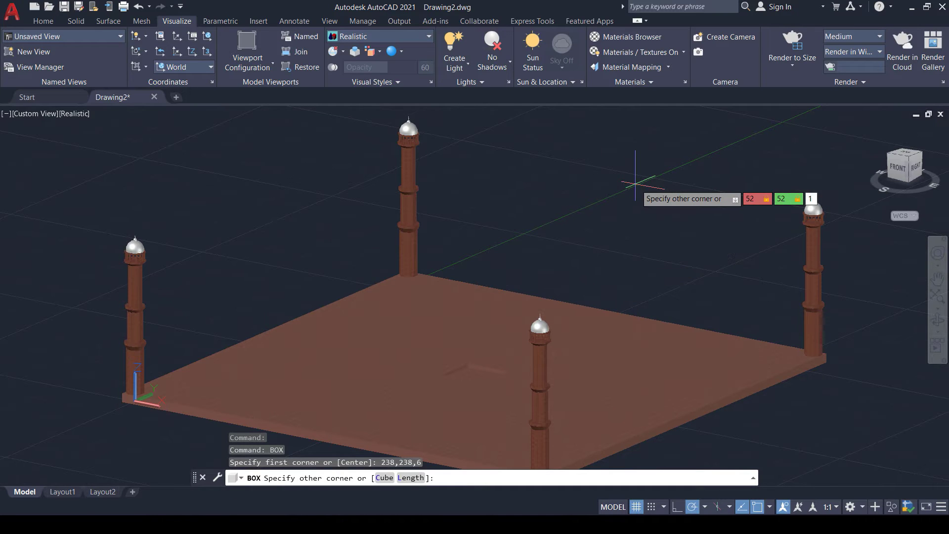
key(Return)
Add low boundary walls, 25 high, along the platform's left and back edges
key(Return)
text(0,0,6)
key(Return)
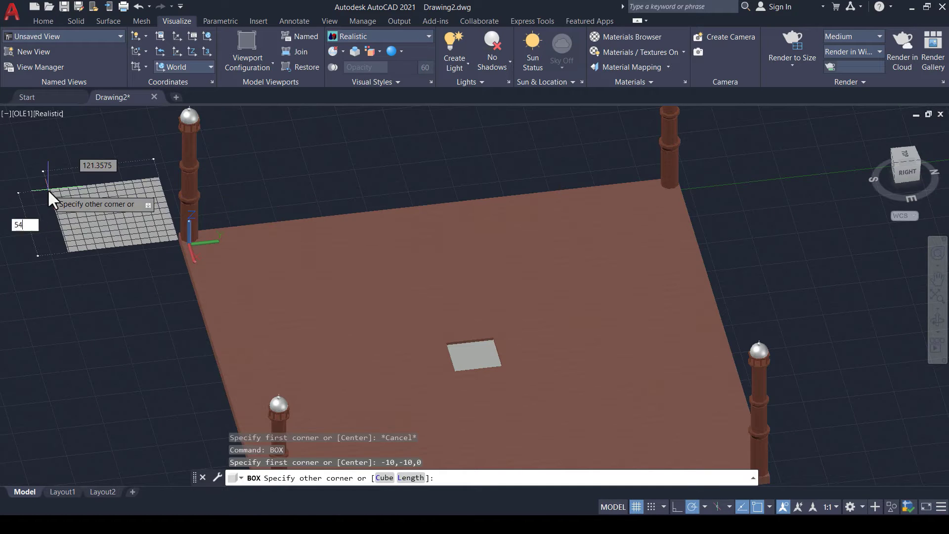
text(@240,10,30)
key(Return)
key(Return)
text(-10,528,0)
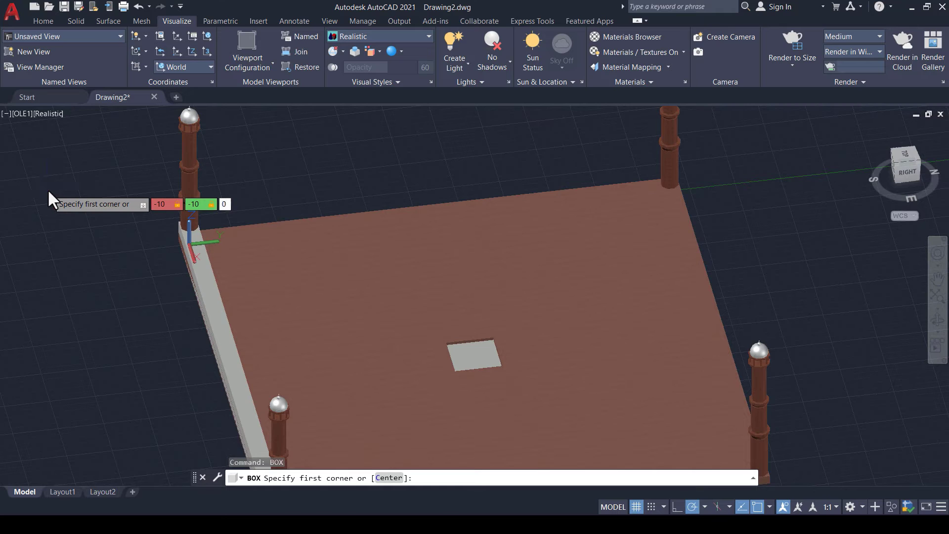
key(Return)
text(25)
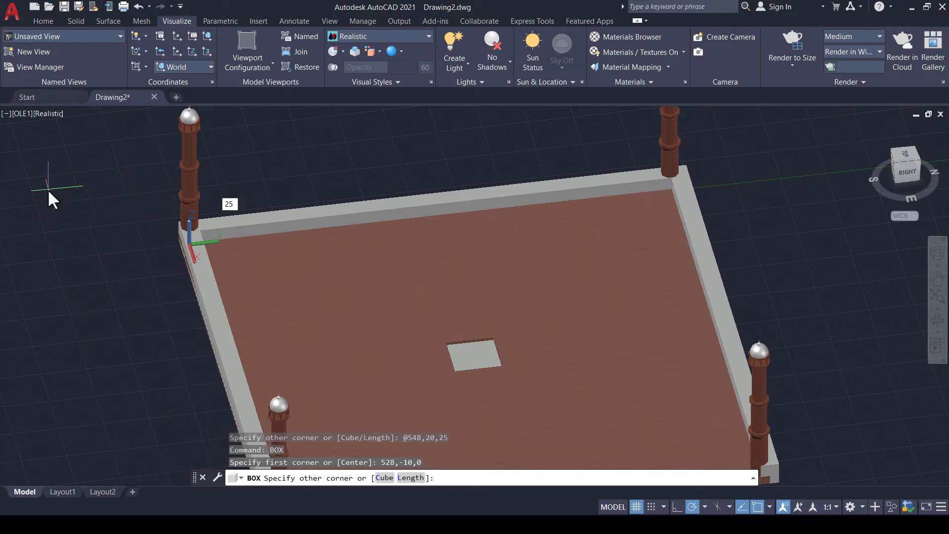
key(Return)
key(Return)
key(Escape)
Create a 150×528×25 raised block from 0,0,0 over the left floor
text(BOX)
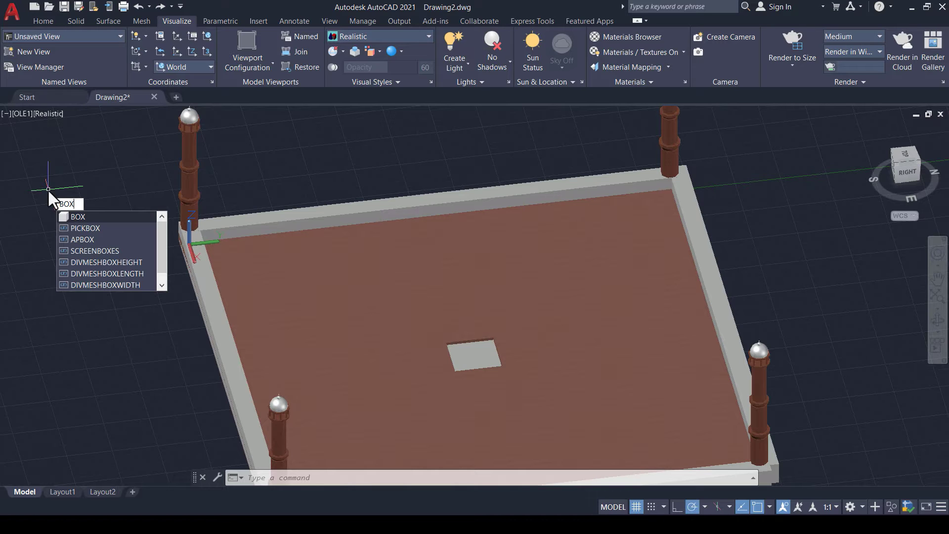
key(Return)
text(0,0,0)
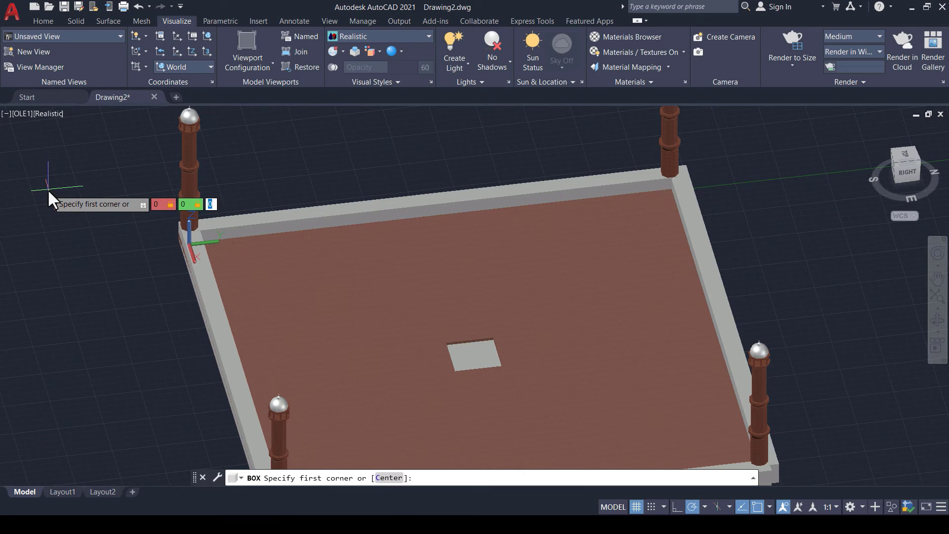
key(Return)
text(@150,528,25)
key(Return)
key(Return)
text(200,0)
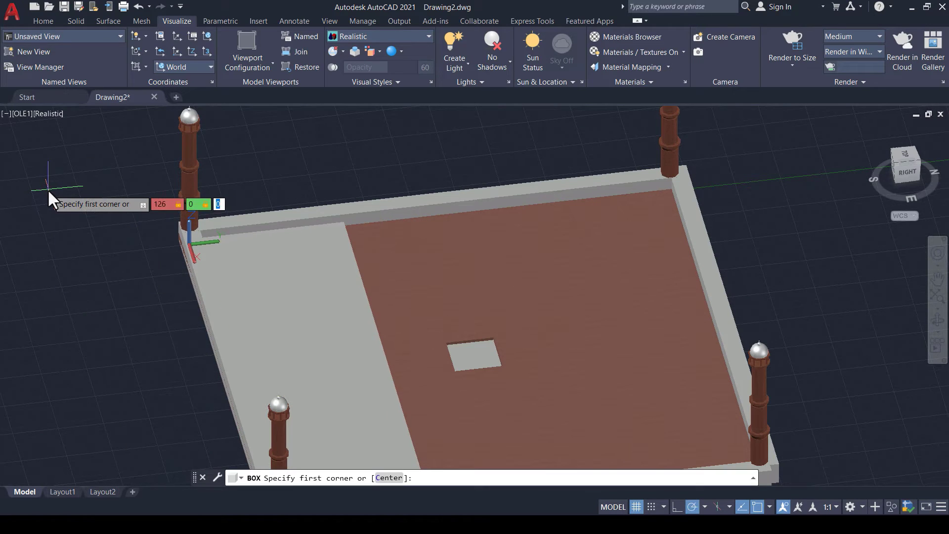
Add a second 150×528×25 raised block and a 50×100×25 step block at 150,0
key(Return)
text(@150,528,25)
key(Return)
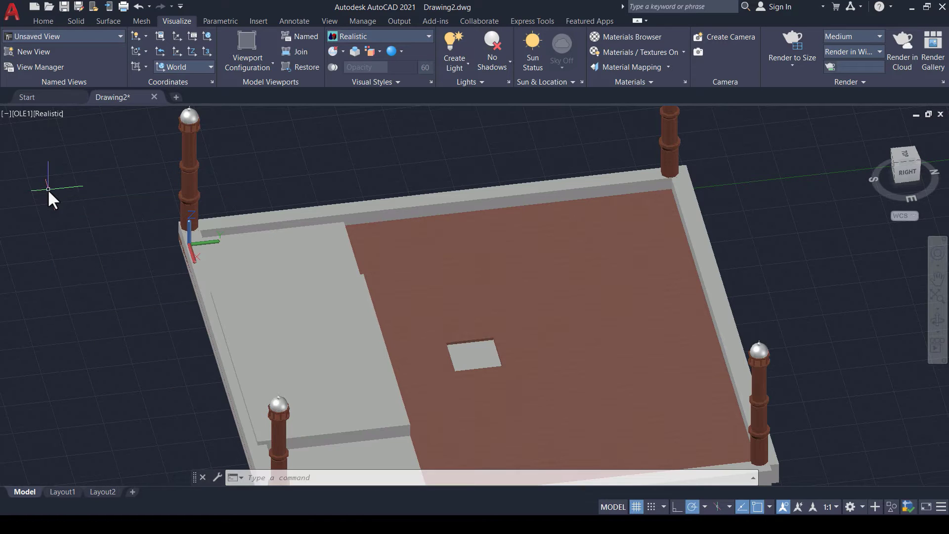
key(Return)
text(150,0)
key(Return)
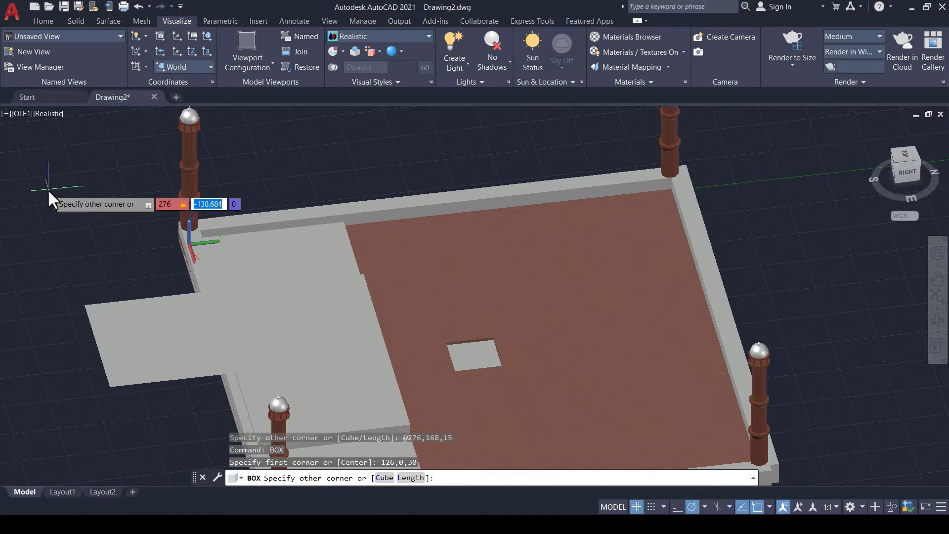
text(@50,100,25)
key(Return)
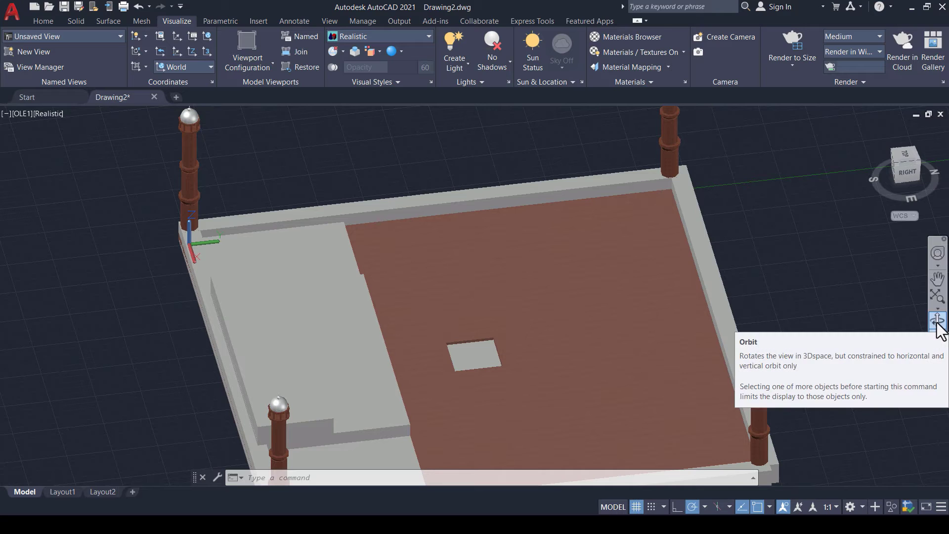
Apply the red stone material to the boundary walls and the floor slab
click(784, 192)
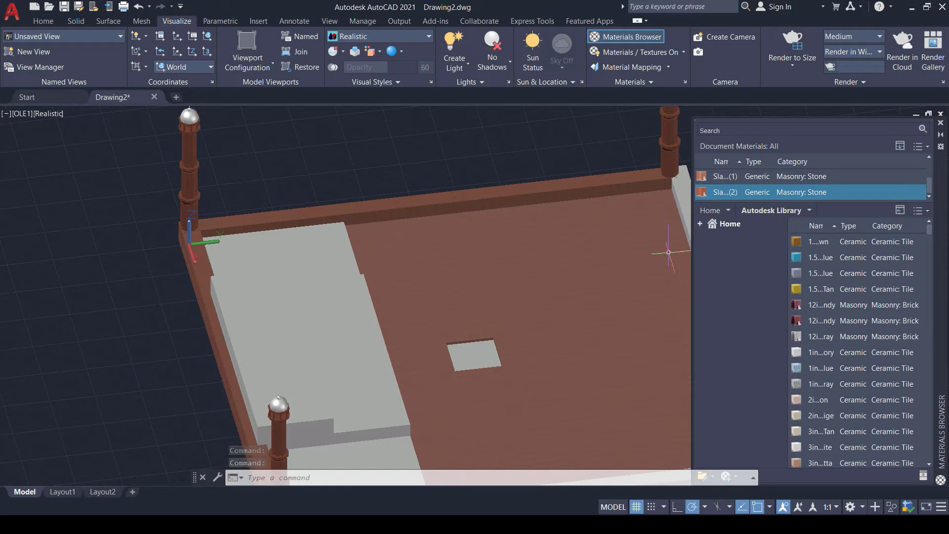
click(346, 242)
click(784, 192)
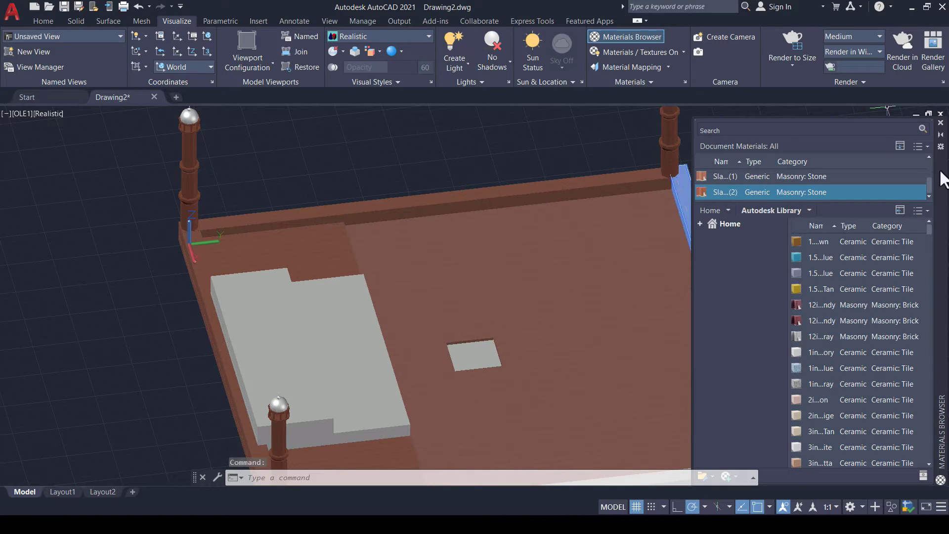
click(940, 123)
Give the left raised block the Masonry.Stone.Slate.Red material
click(937, 279)
drag(886, 301, 715, 242)
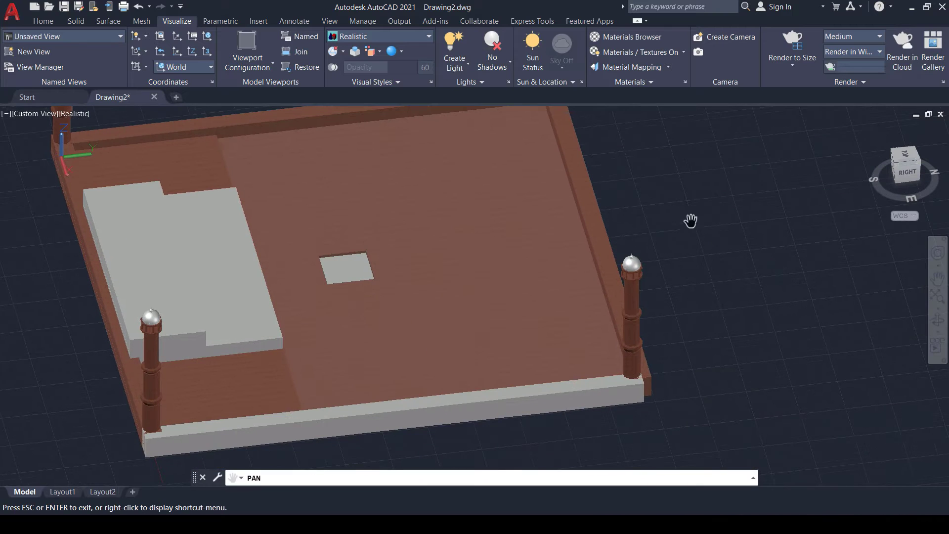
key(Escape)
click(627, 37)
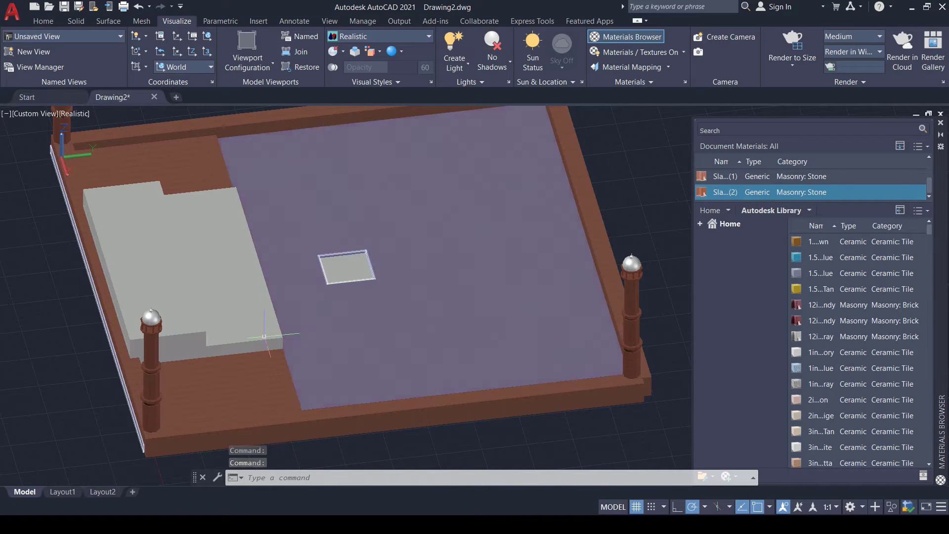
click(170, 318)
click(730, 188)
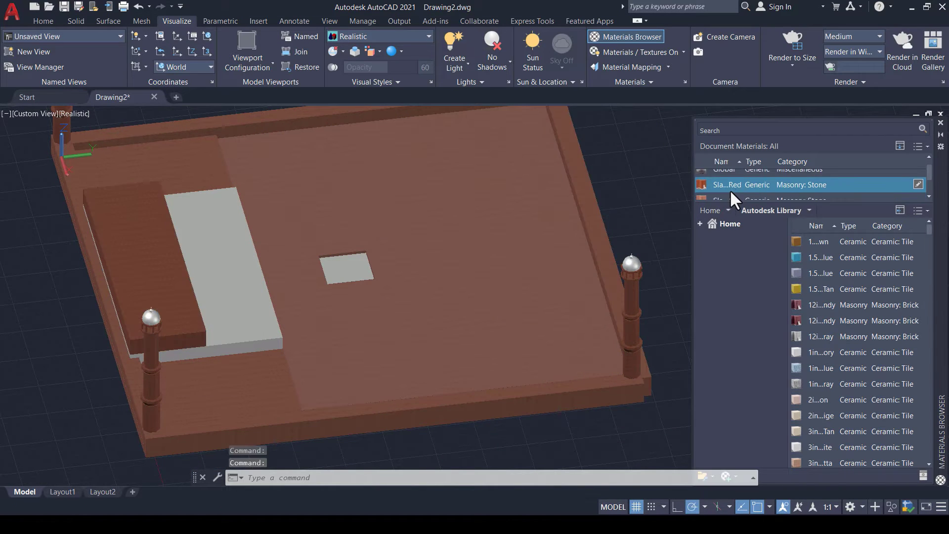
scroll(787, 195, down, 1)
click(787, 193)
Apply red slate to the remaining grey blocks and review the material's settings
click(918, 192)
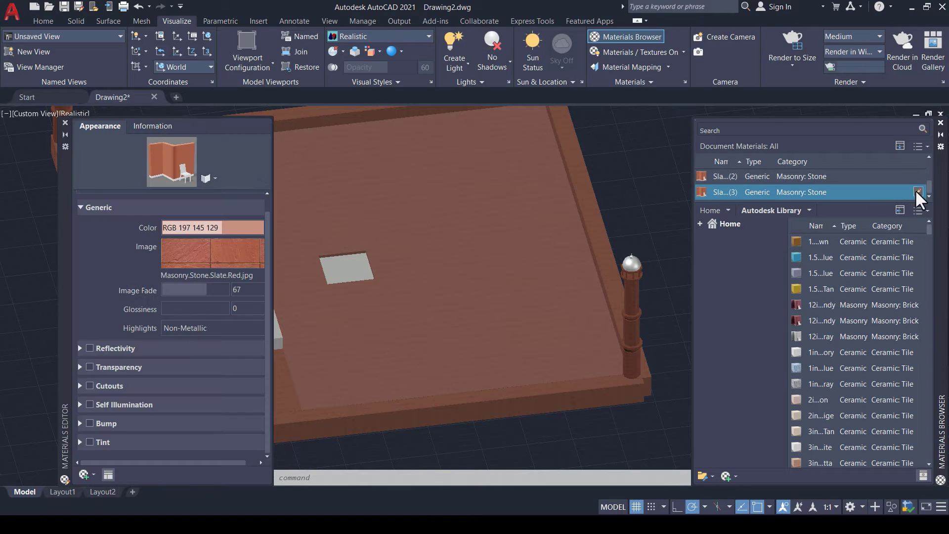
click(65, 122)
click(149, 248)
click(758, 192)
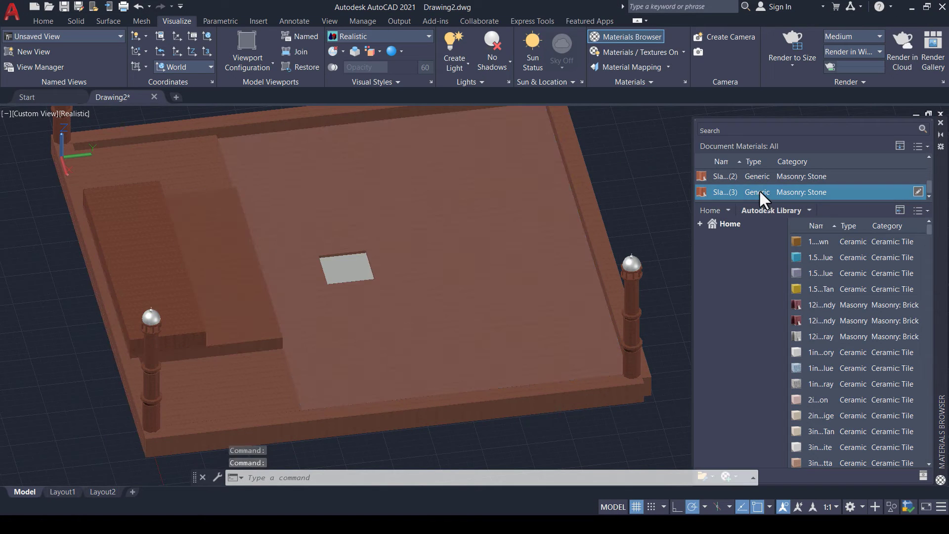
scroll(791, 188, up, 1)
click(917, 179)
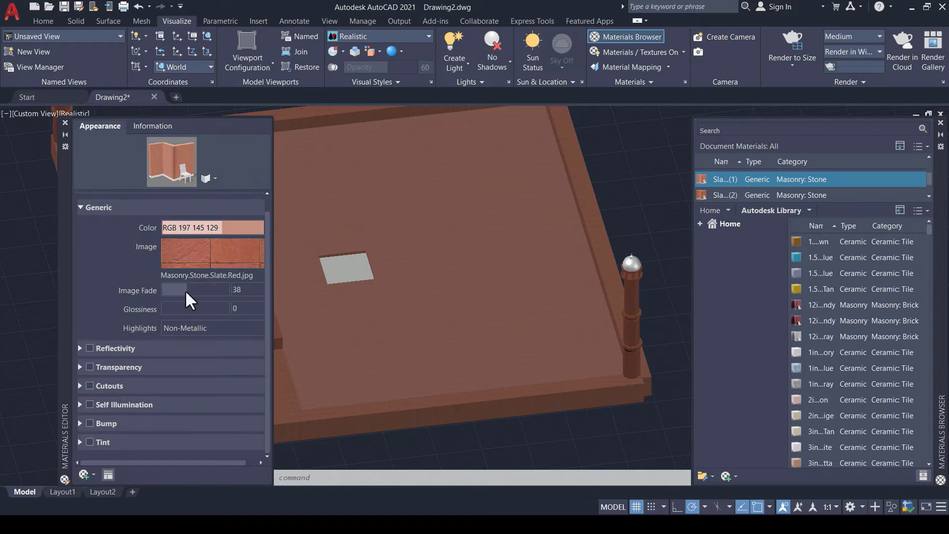
click(66, 123)
click(941, 123)
Copy the minaret column array from the rear view and paste a copy
mouse_move(868, 318)
shift+middle_down()
mouse_move(640, 335)
mouse_move(277, 178)
shift+middle_up()
click(269, 168)
key(ctrl+c)
key(ctrl+v)
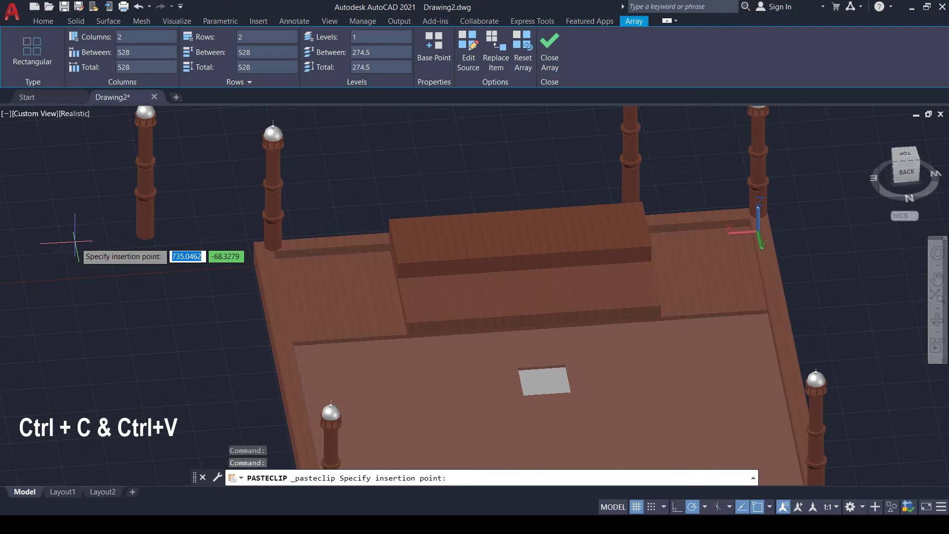
Place the pasted minaret array at 126,0,40 and reposition it in Top view
key(Escape)
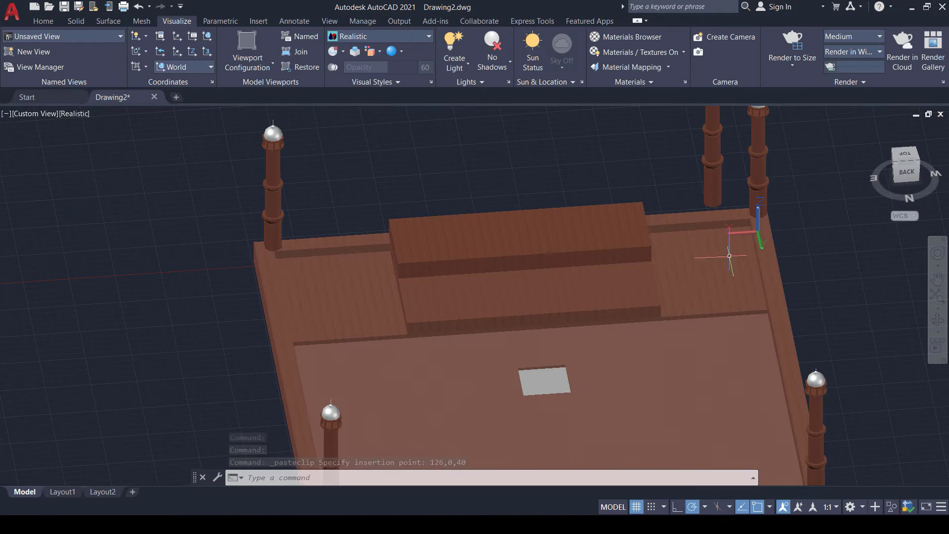
click(904, 155)
click(469, 163)
click(535, 229)
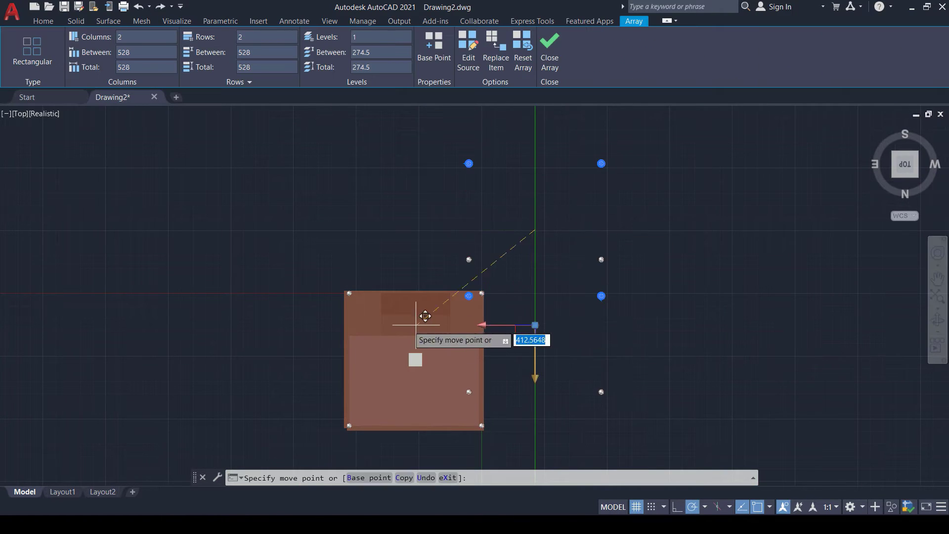
click(535, 332)
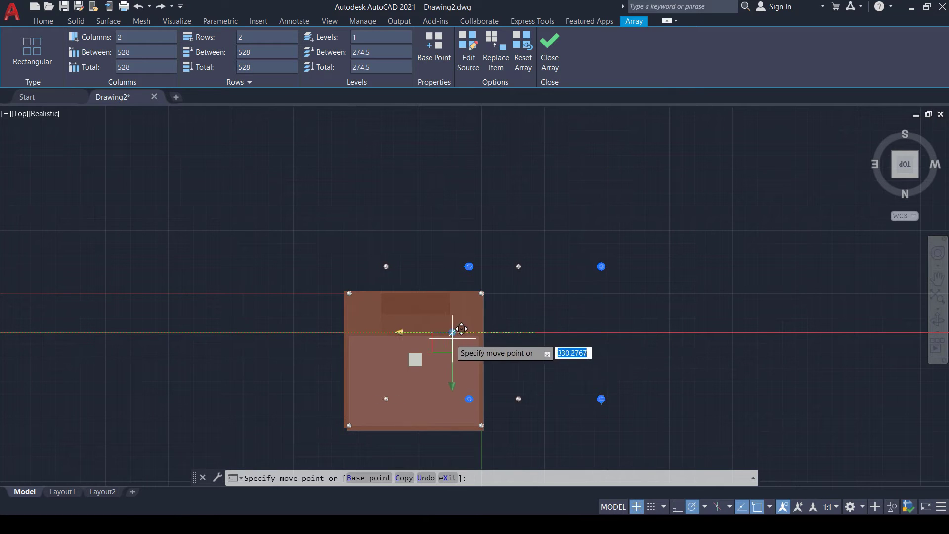
click(448, 332)
key(Escape)
Respace the array to 276 by 84 and move it onto the raised platform
click(415, 359)
click(142, 52)
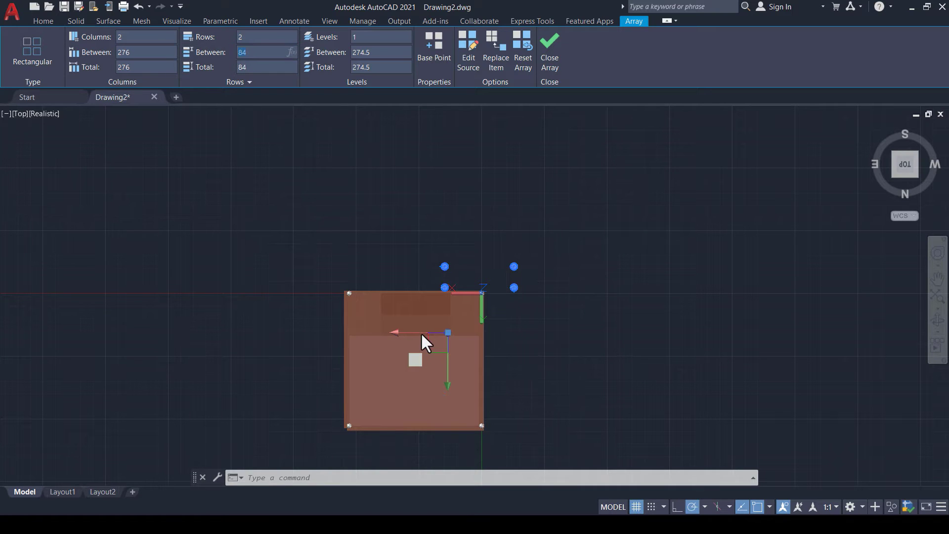
key(Escape)
click(513, 267)
click(444, 267)
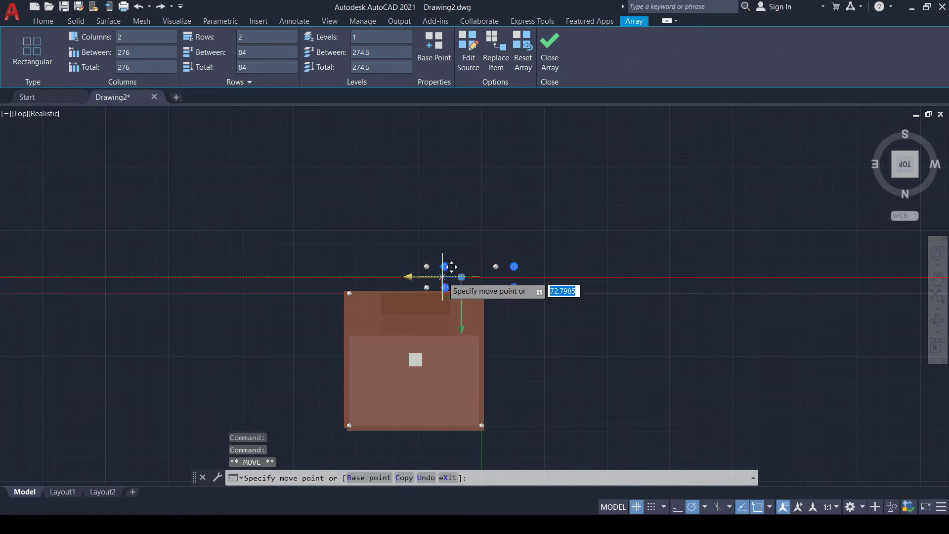
key(Escape)
click(937, 297)
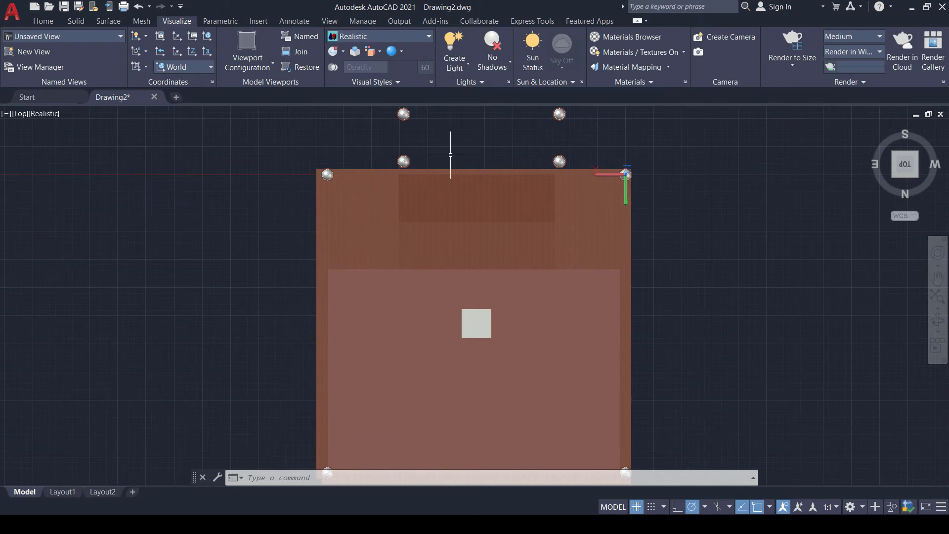
click(403, 162)
click(482, 138)
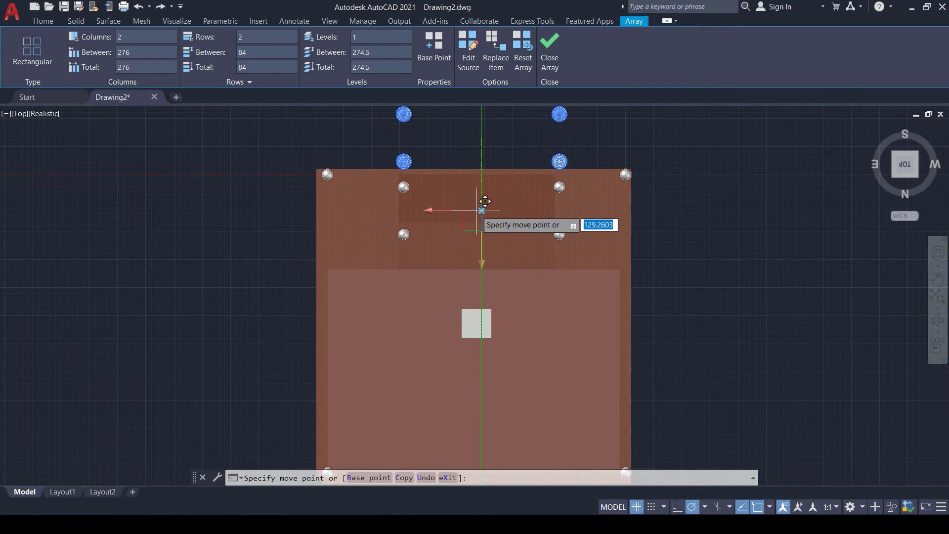
key(Escape)
mouse_move(431, 208)
shift+middle_down()
mouse_move(721, 262)
mouse_move(727, 216)
shift+middle_up()
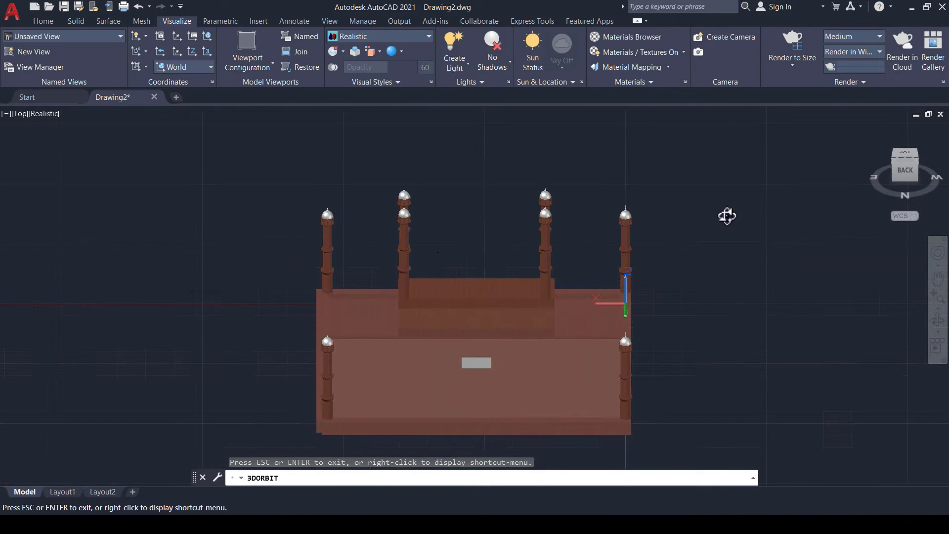
Build two 288×6×70 hall walls from 120,-6,0 and 120,-96,0
click(937, 297)
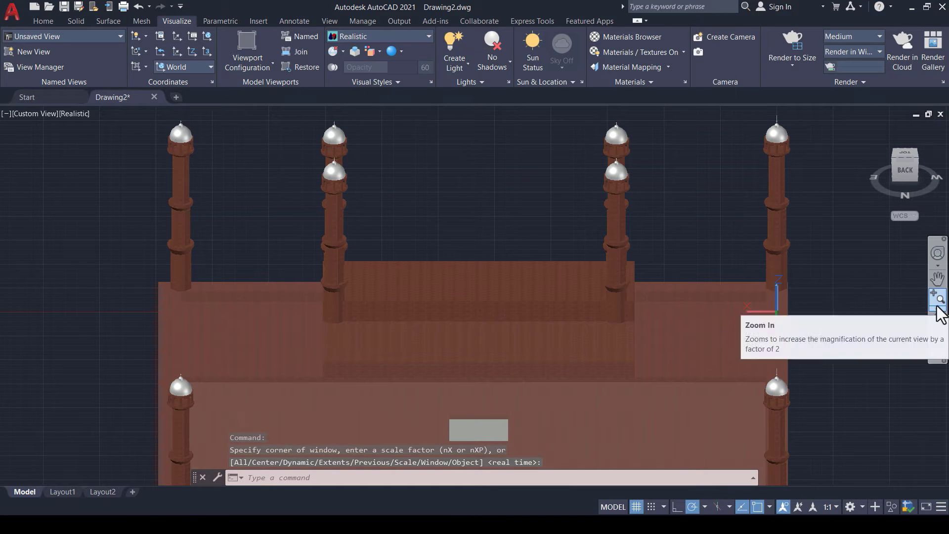
shift+middle_drag(711, 262, 713, 260)
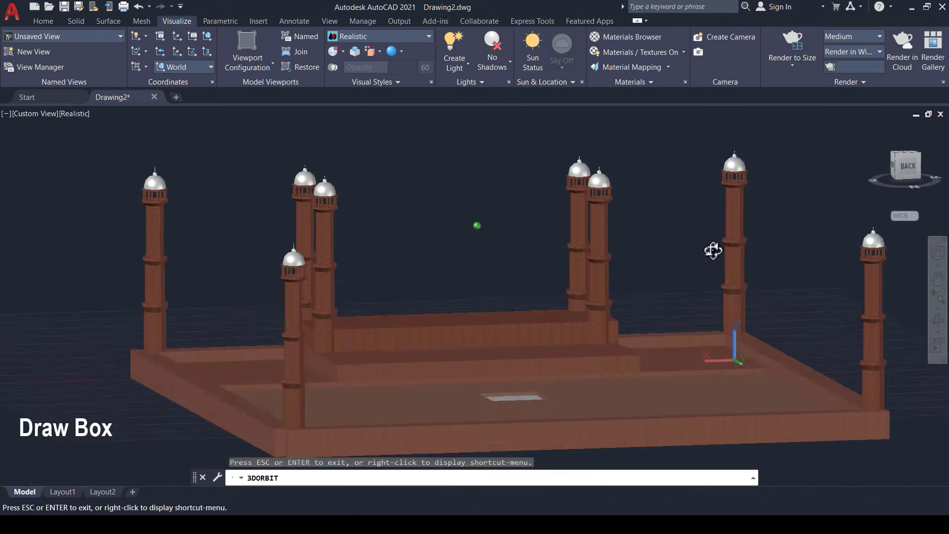
scroll(613, 341, up, 3)
shift+middle_drag(614, 341, 602, 330)
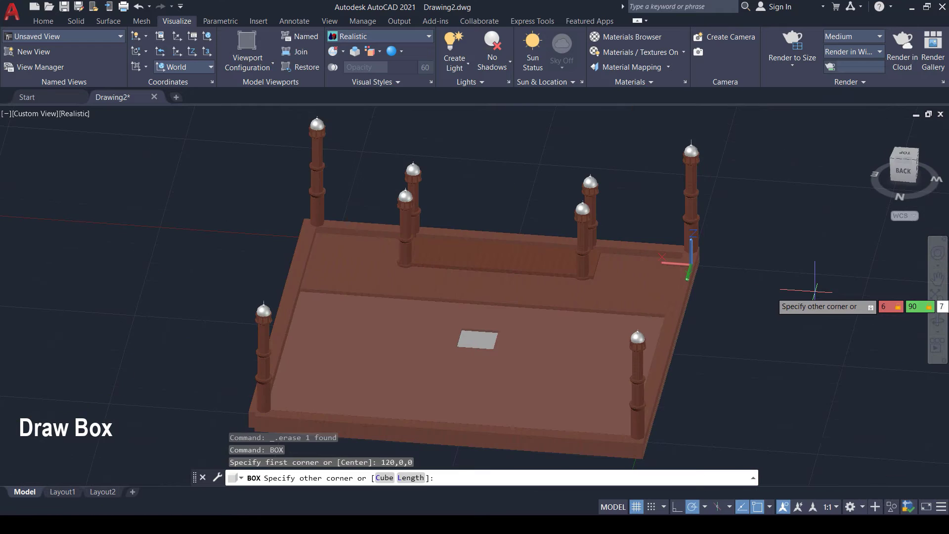
text(BOX)
key(Return)
text(120,-6,0 @288,6,70 )
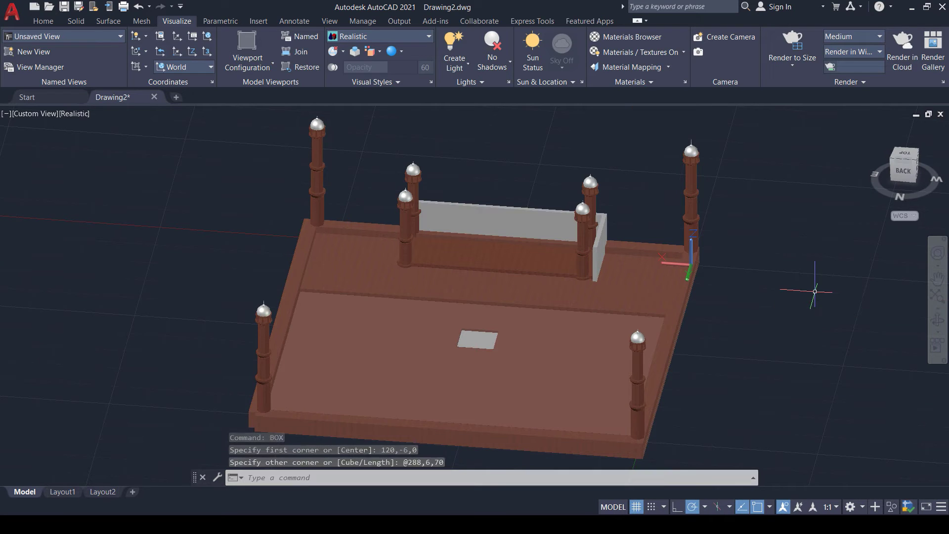
text(BOX)
key(Return)
text(120,-96,0 @288,6,70)
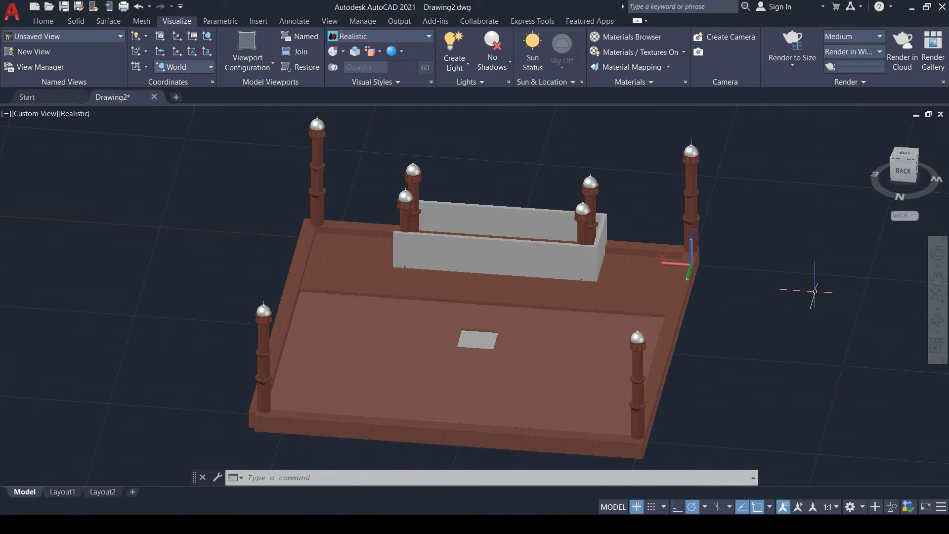
key(Return)
Add a 6×96×70 side wall and a 288-long roof slab at height 70
text(120,-96,0 @6,96,70 BOX)
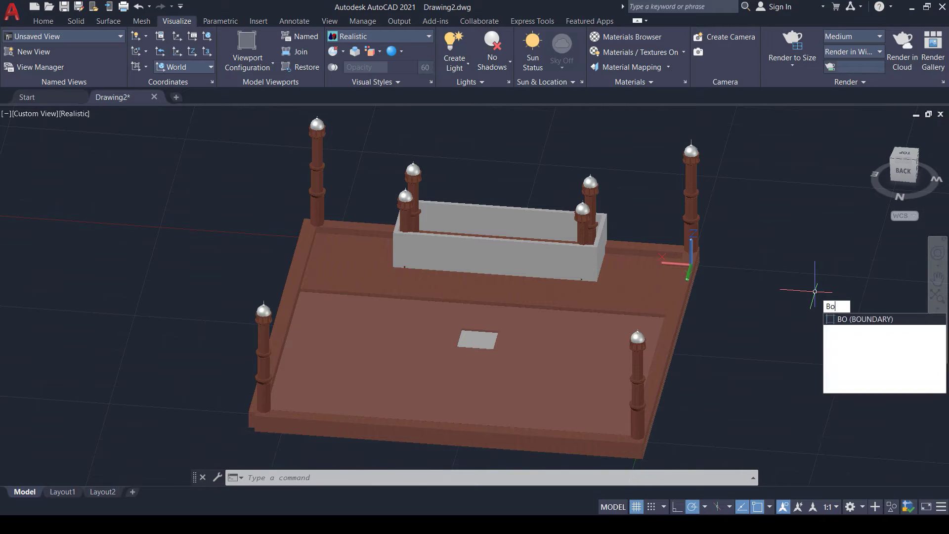
key(Return)
text(1)
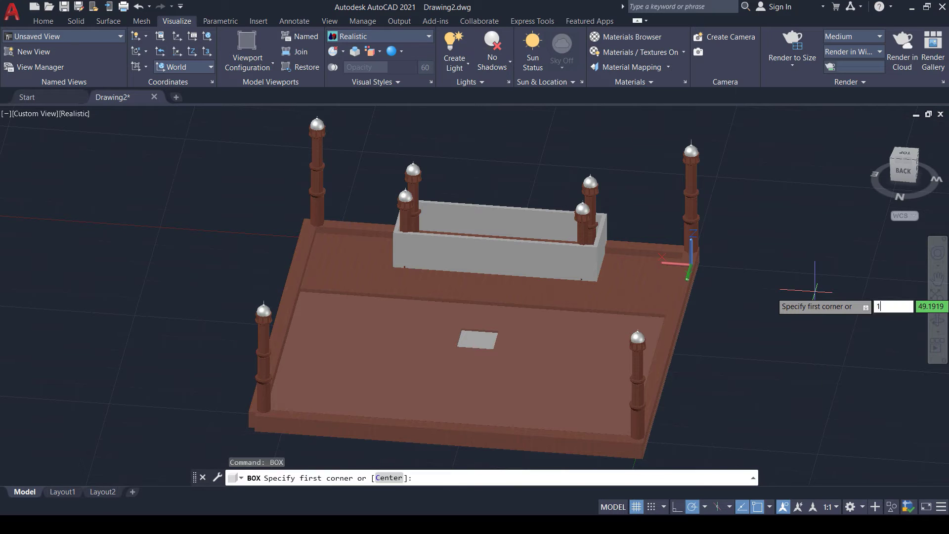
text(,70 )
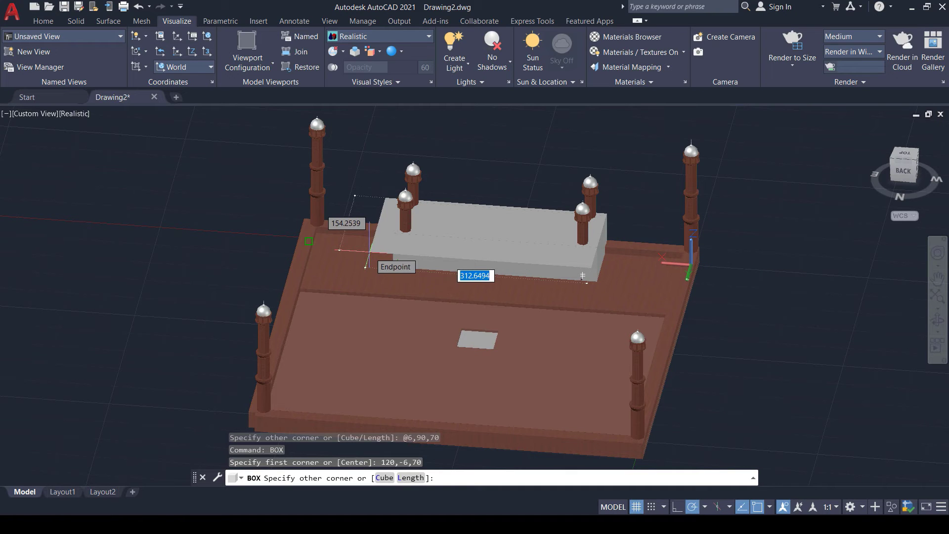
text(288)
key(Tab)
key(Return)
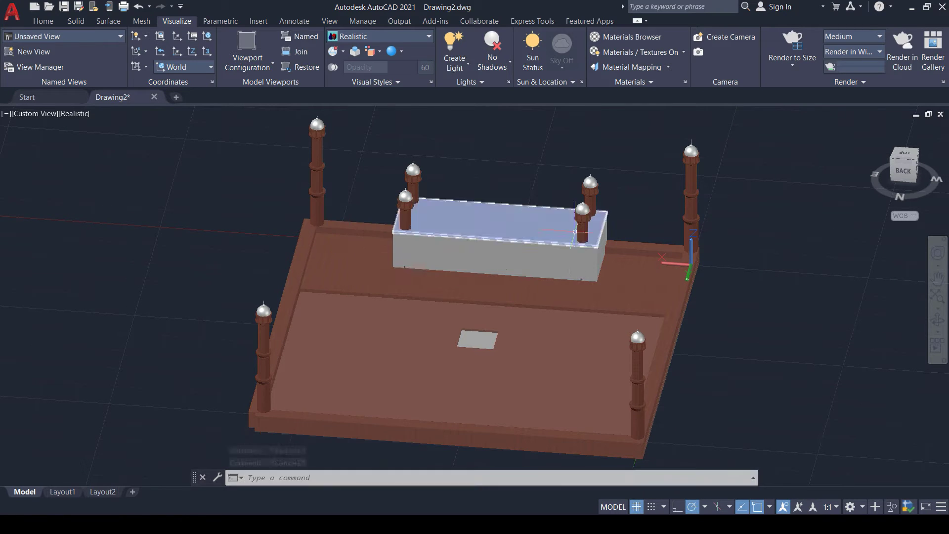
click(412, 178)
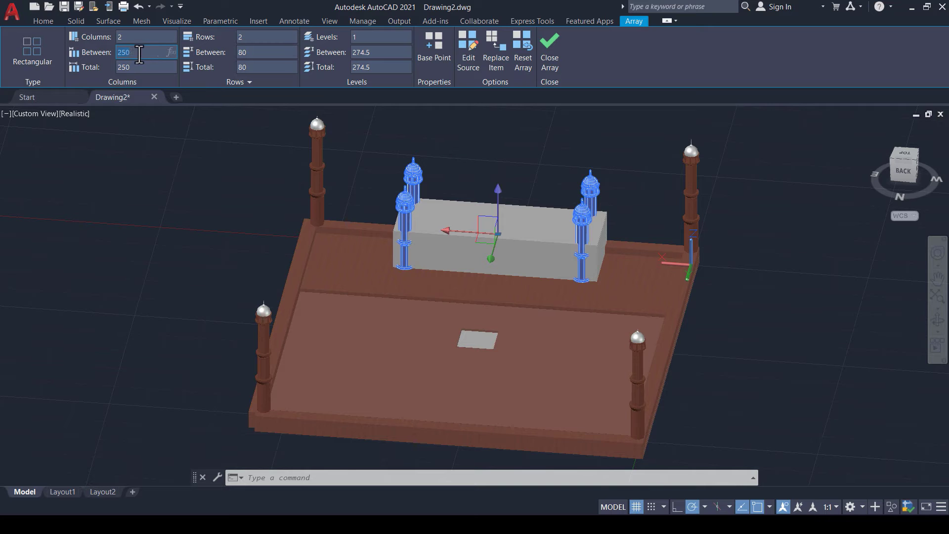
Move the inner minarets with the hall block so they sit at its corners
click(478, 242)
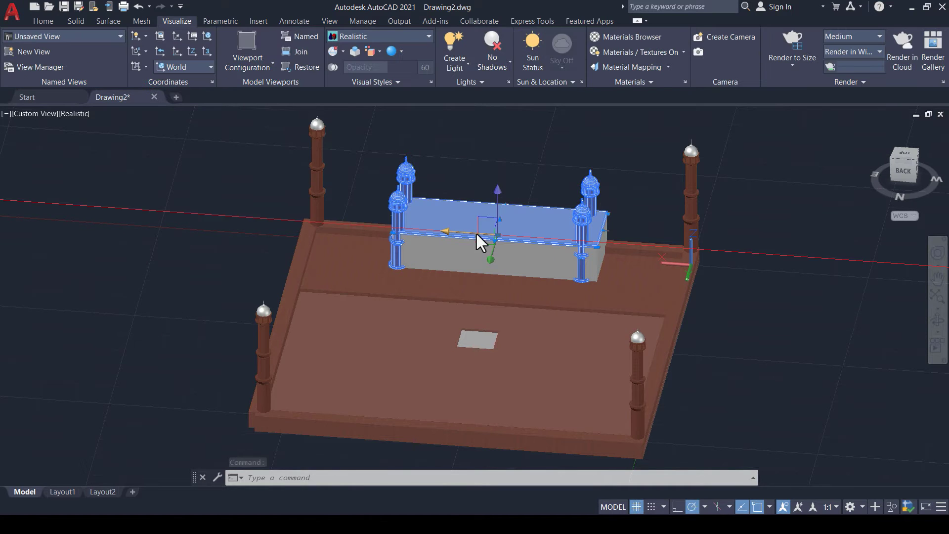
click(523, 236)
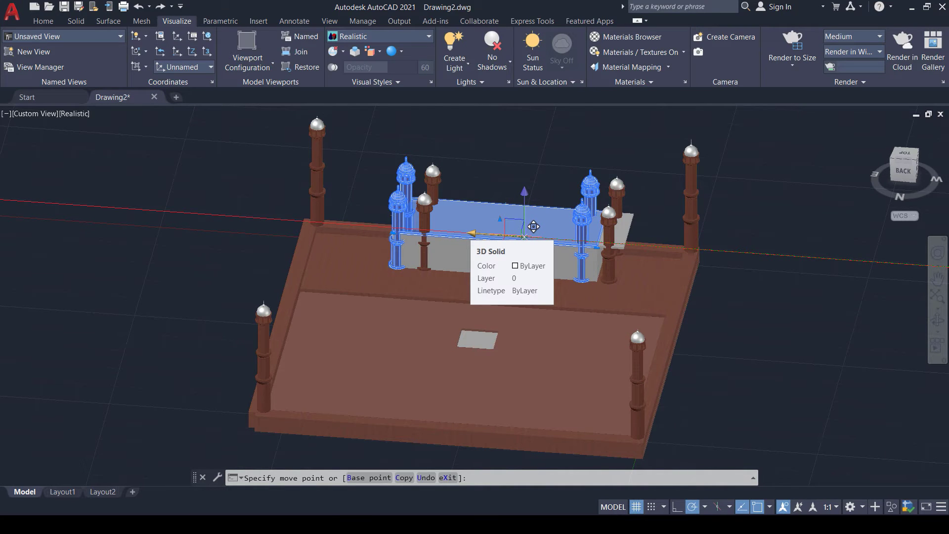
click(625, 196)
key(Escape)
Apply the Slate Red stone material to the prayer-hall block
click(630, 37)
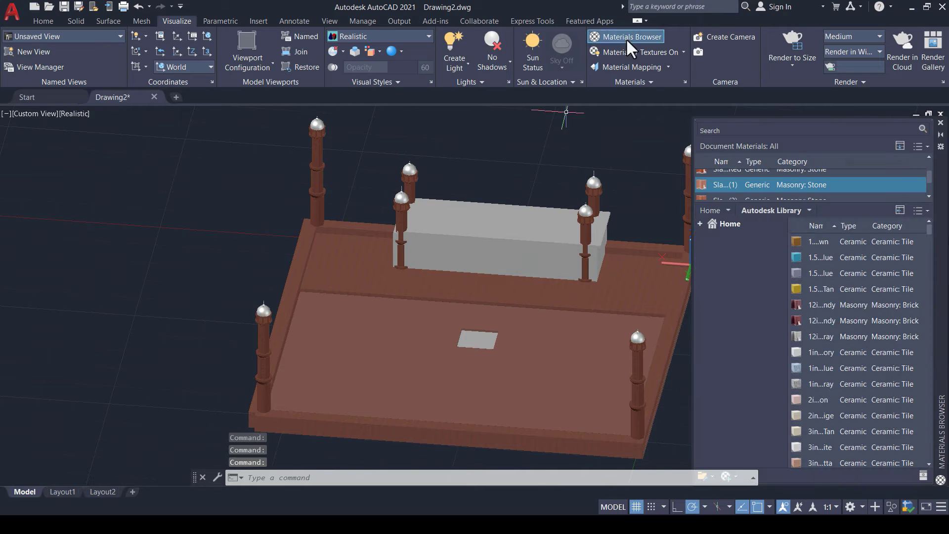
scroll(932, 183, up, 1)
click(472, 265)
click(732, 194)
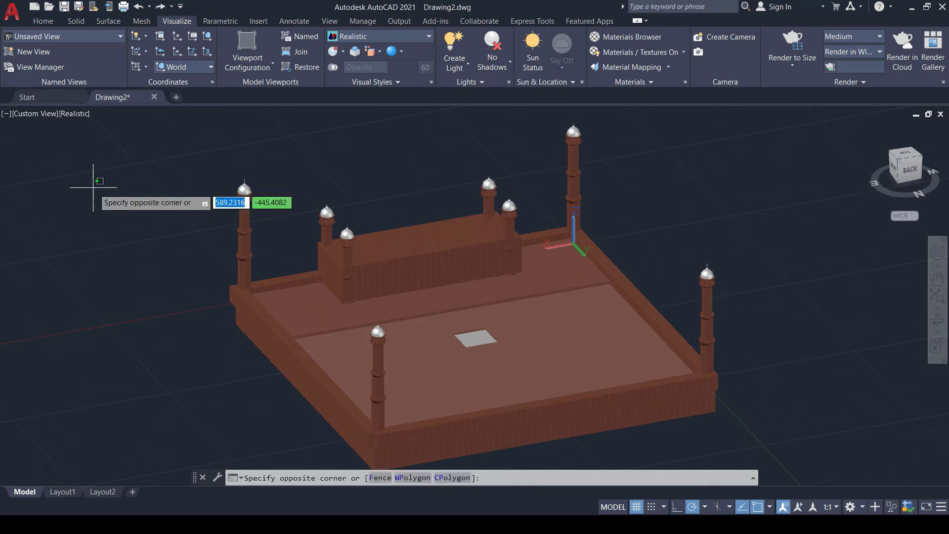
Add a 74×74×25 top block and give it the red slate material
text(box)
key(Return)
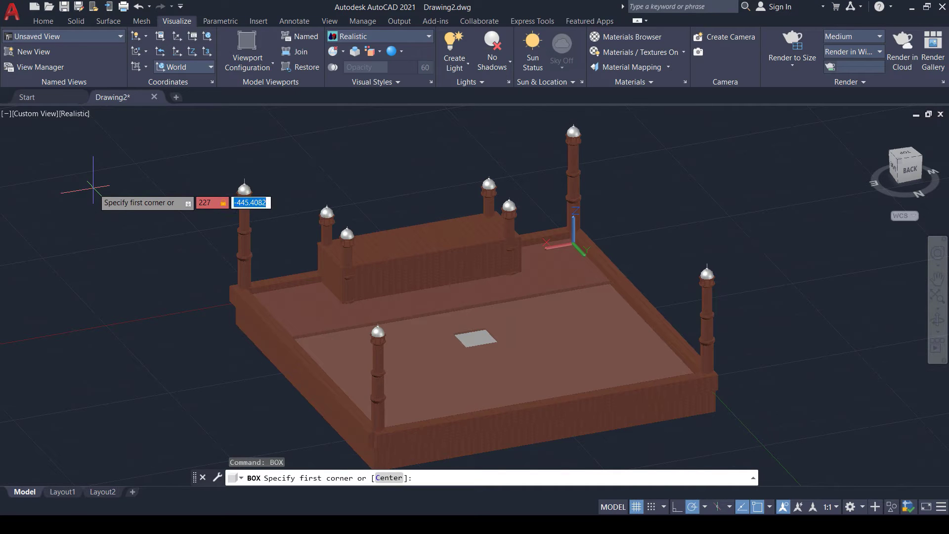
text(0)
key(Return)
text(74,74,25)
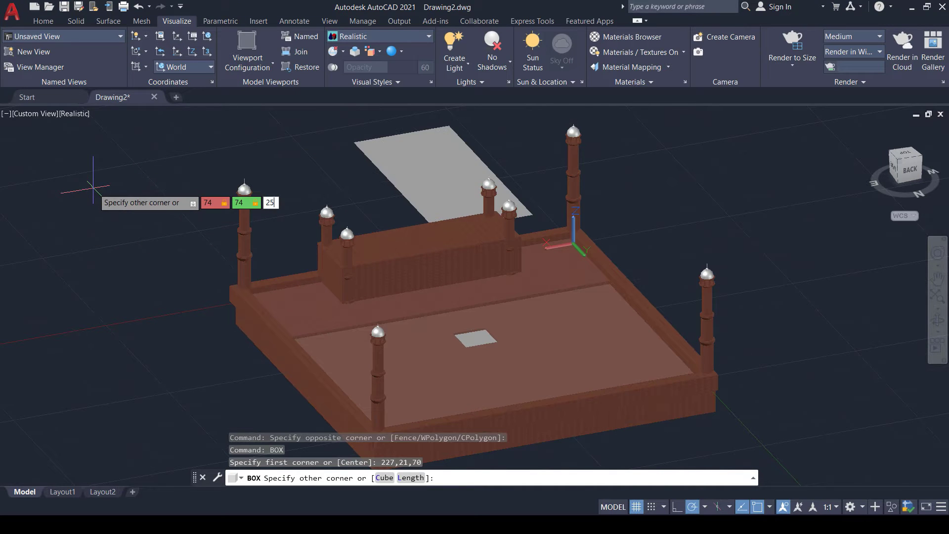
key(Return)
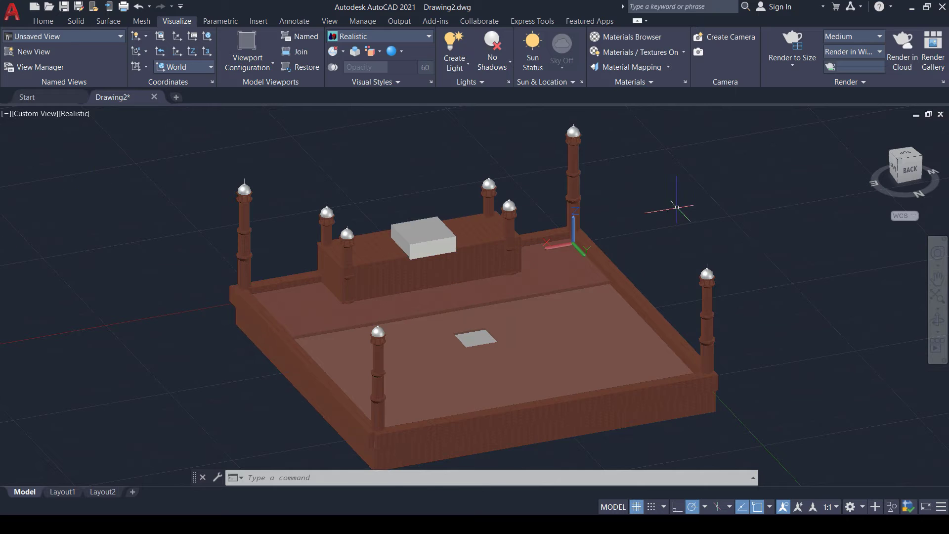
click(625, 37)
drag(726, 184, 423, 238)
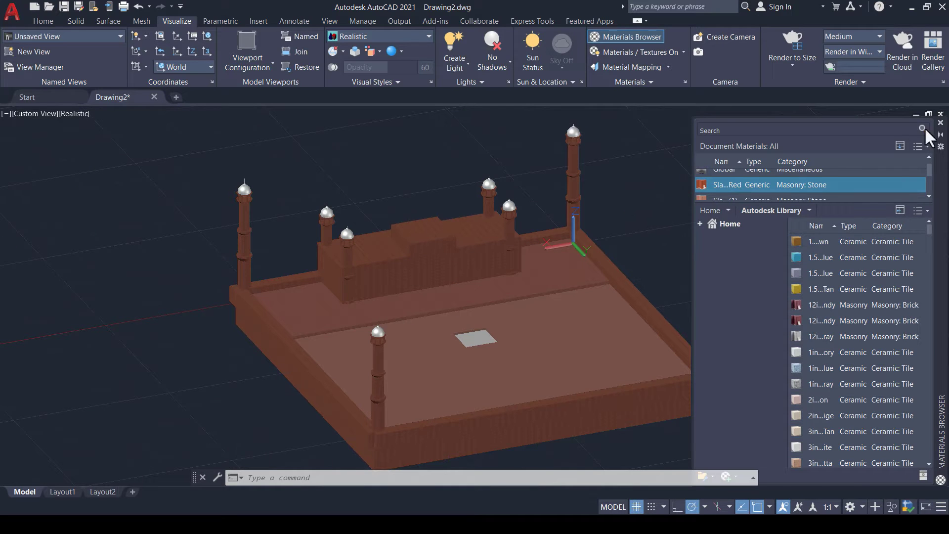
click(940, 123)
Draw a 64×70×70 doorway cutter box at 232,26,20
text(box)
key(Return)
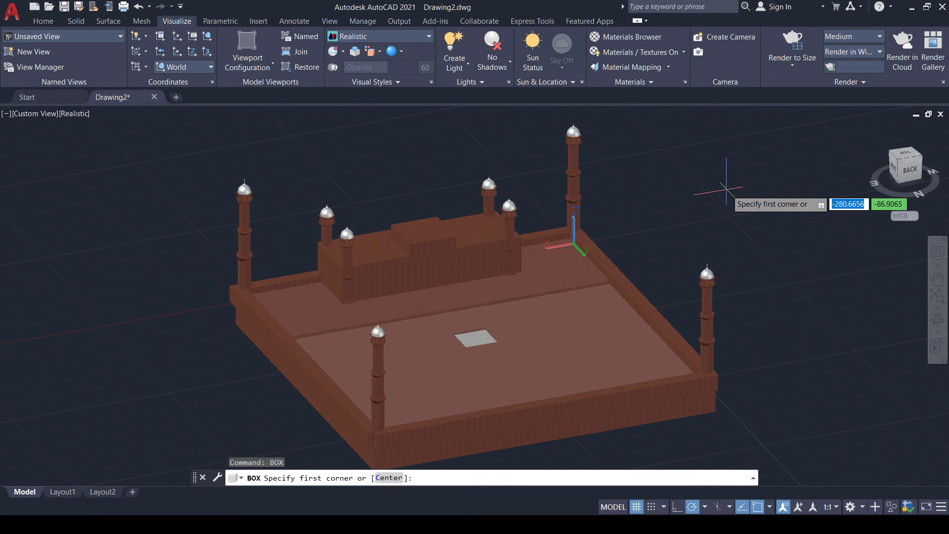
text(26,20)
key(Return)
text(4,70,70)
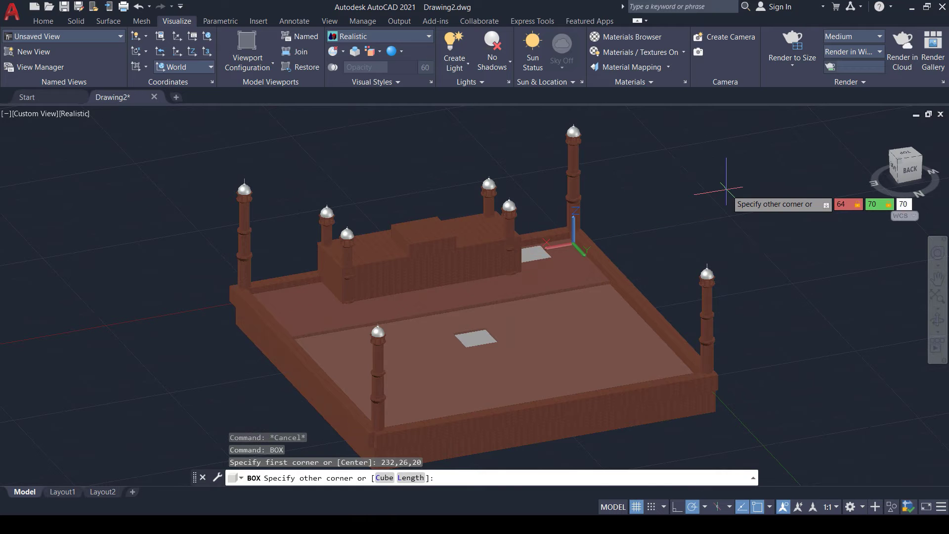
key(Return)
key(Escape)
Subtract the white cutter box from the hall block to open the doorway
key(Return)
click(402, 257)
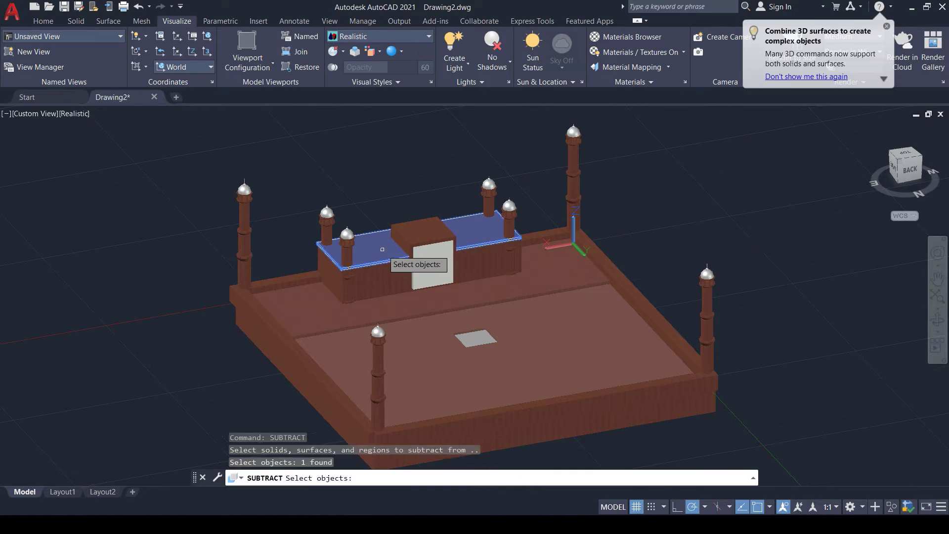
click(383, 296)
key(Return)
click(443, 274)
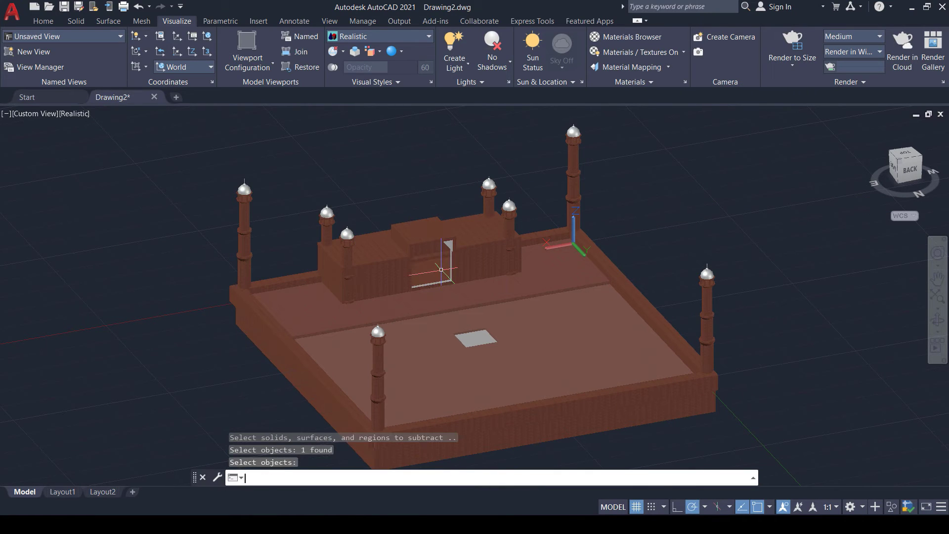
key(Return)
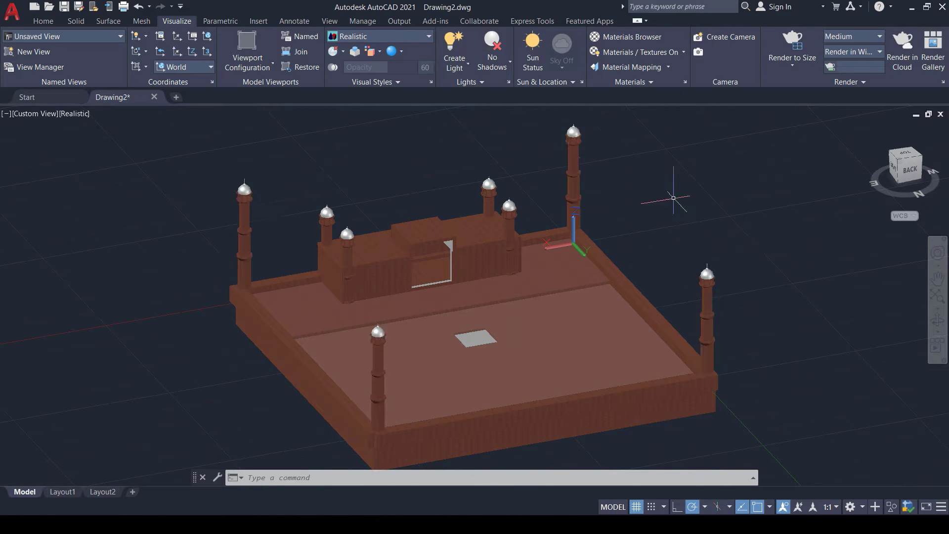
Copy and paste the four corner minarets, then view the pasted set from the top
click(574, 141)
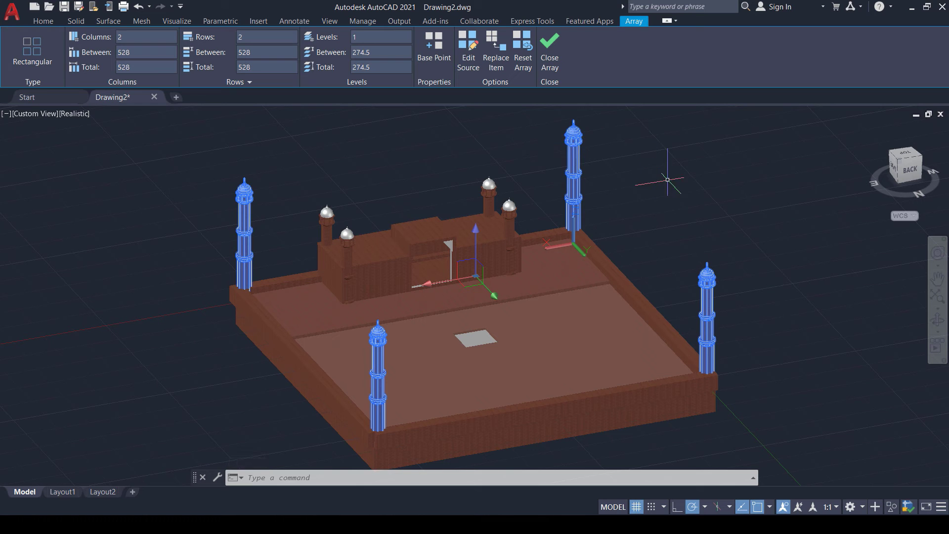
key(ctrl+c)
key(ctrl+v)
key(Escape)
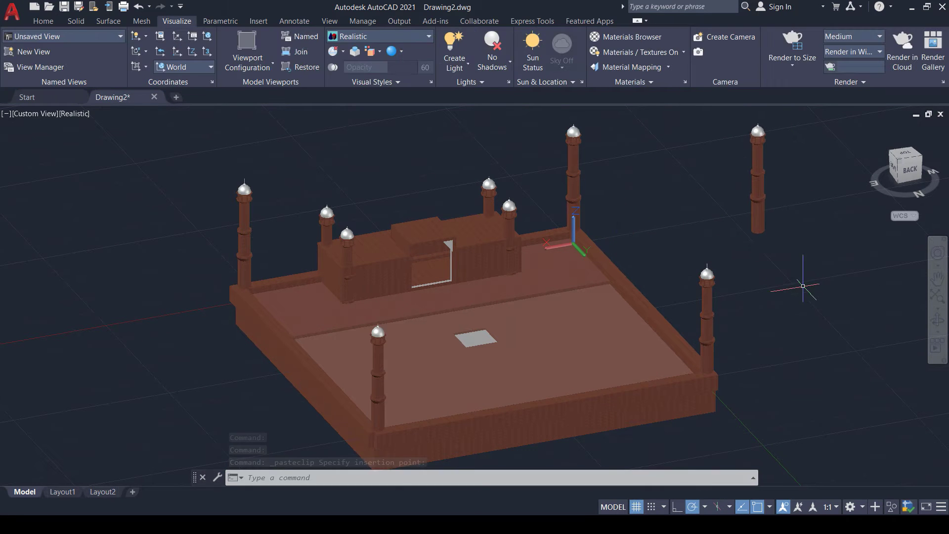
click(907, 163)
click(623, 186)
key(Escape)
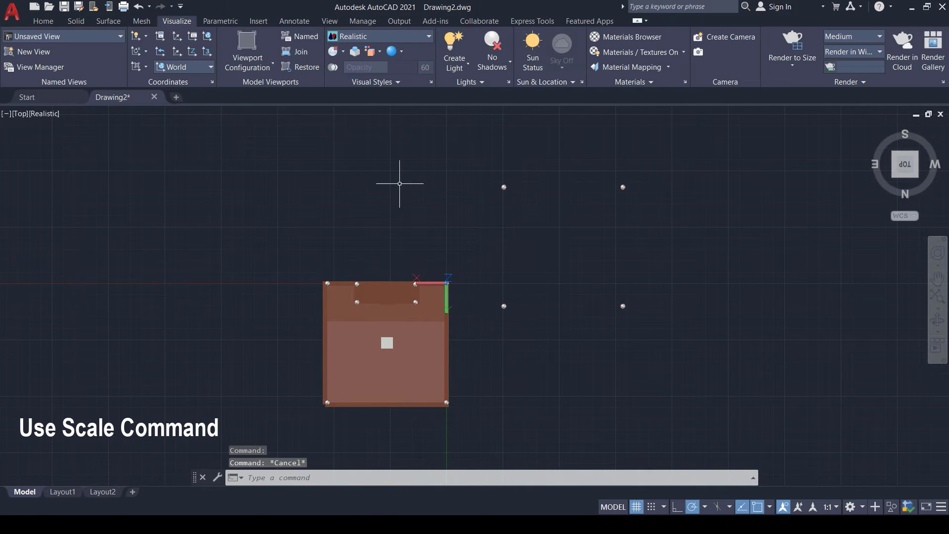
Scale the pasted minaret set by 0.5 about base point 0,0,0
text(scale)
key(Return)
click(504, 187)
key(Return)
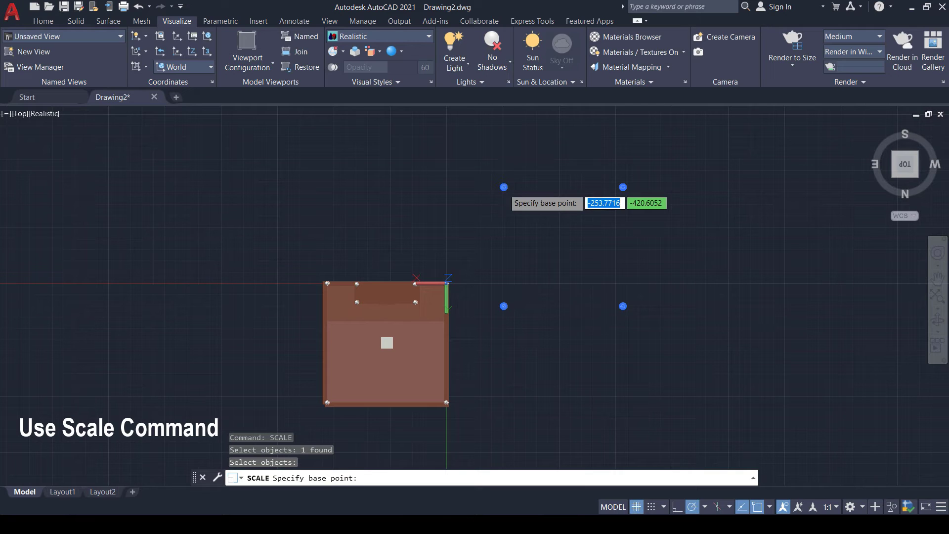
text(0,0,0)
key(Return)
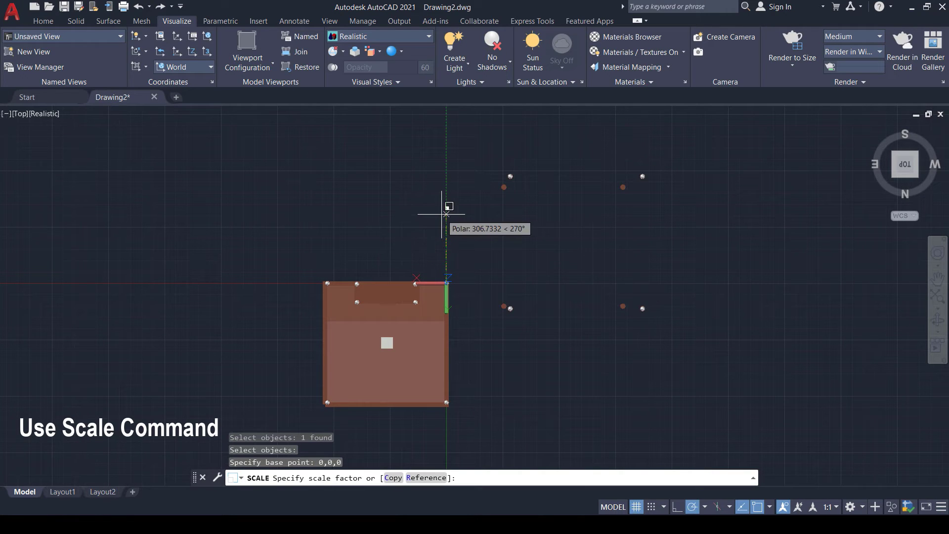
text(0.5)
key(Return)
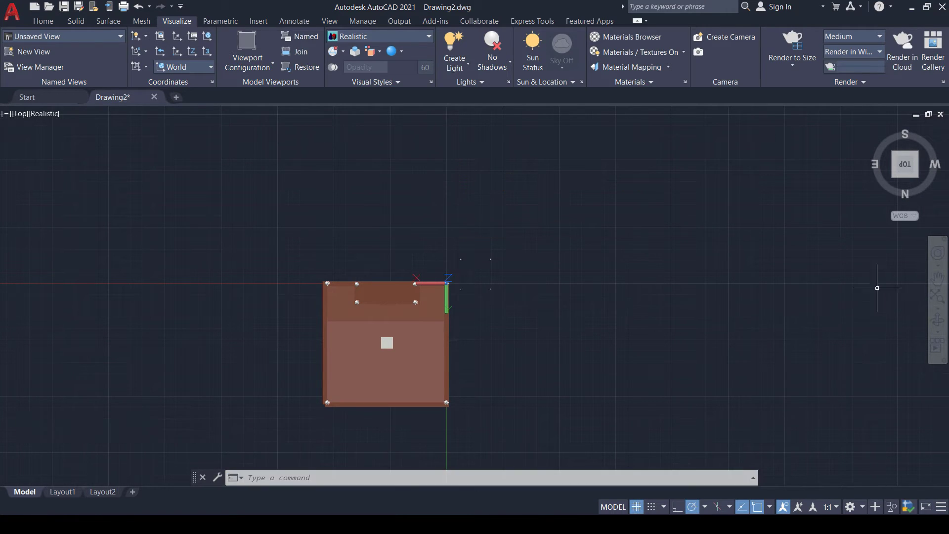
text(z)
key(Return)
key(e)
key(Return)
Set the small minaret array's spacing to 60 using its grip
click(686, 184)
click(649, 147)
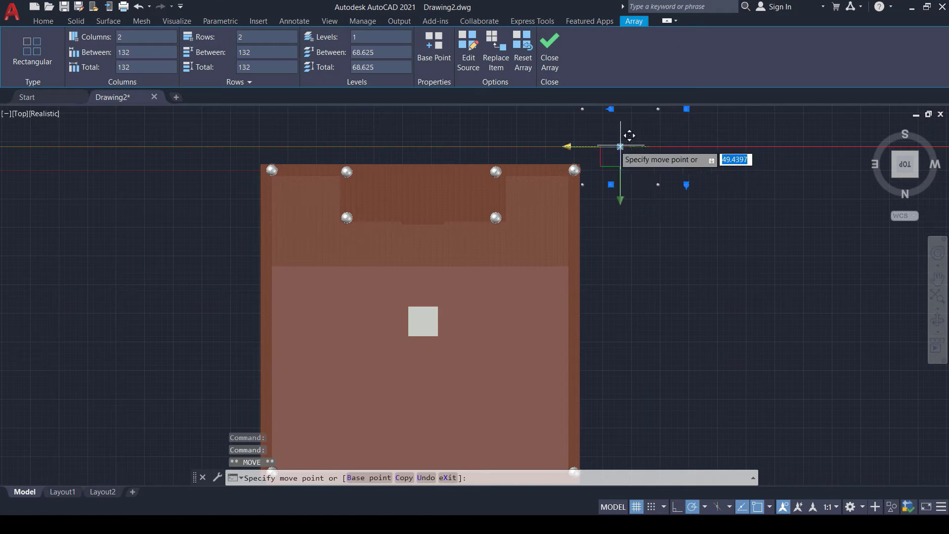
text(60)
key(Return)
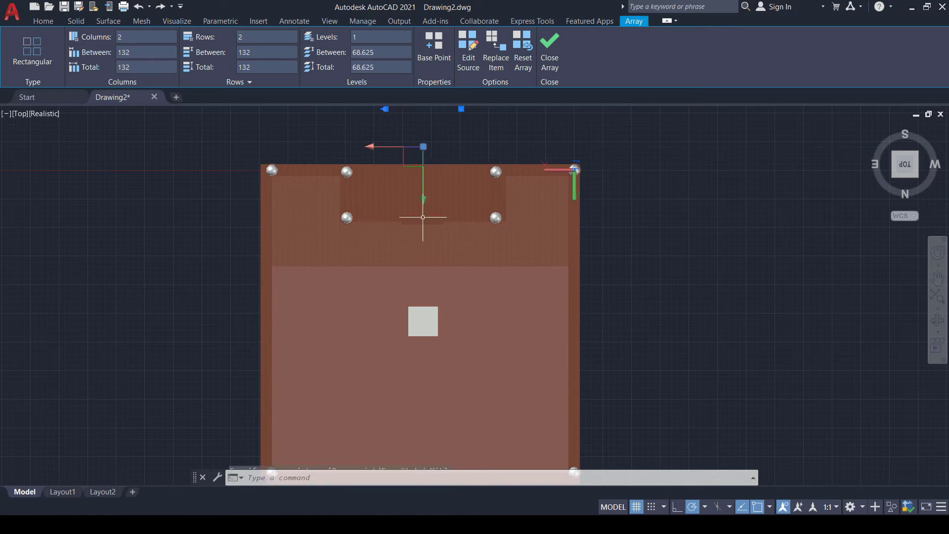
Move the small minarets onto the hall's raised central block and orbit to check
scroll(441, 221, up, 3)
scroll(463, 280, up, 3)
click(503, 279)
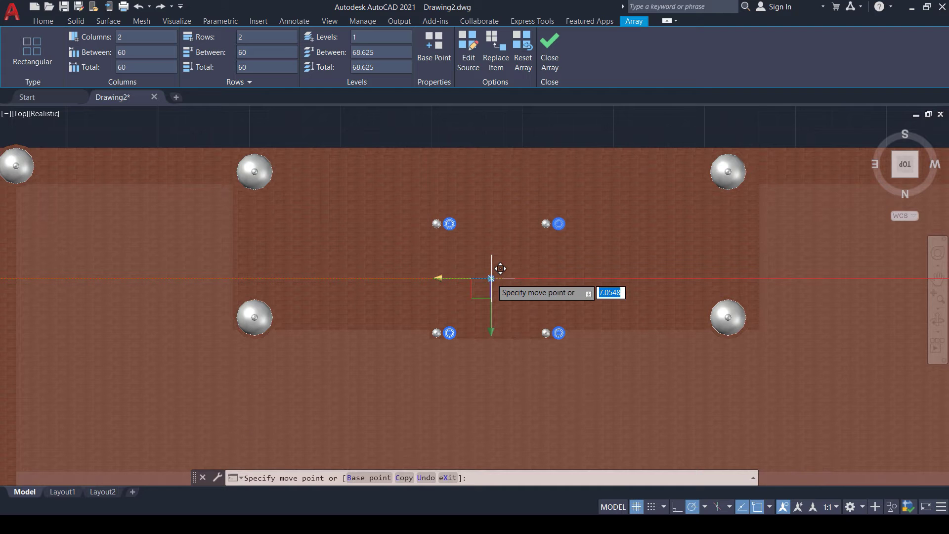
text(5)
key(Return)
key(Escape)
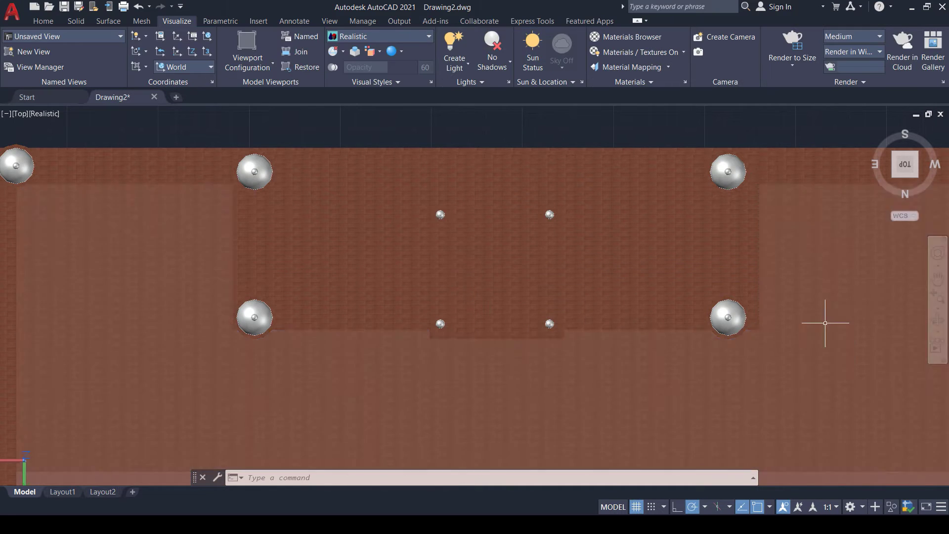
mouse_move(825, 317)
shift+middle_down()
mouse_move(616, 329)
mouse_move(592, 252)
mouse_move(720, 341)
shift+middle_up()
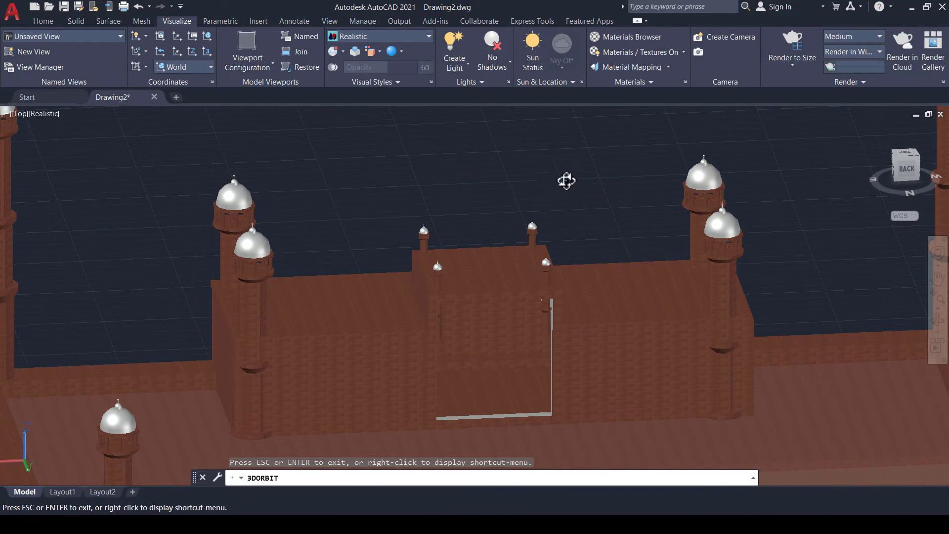
Paste another minaret array copy in empty space and reduce it to 1 row and 1 column
click(255, 257)
key(Escape)
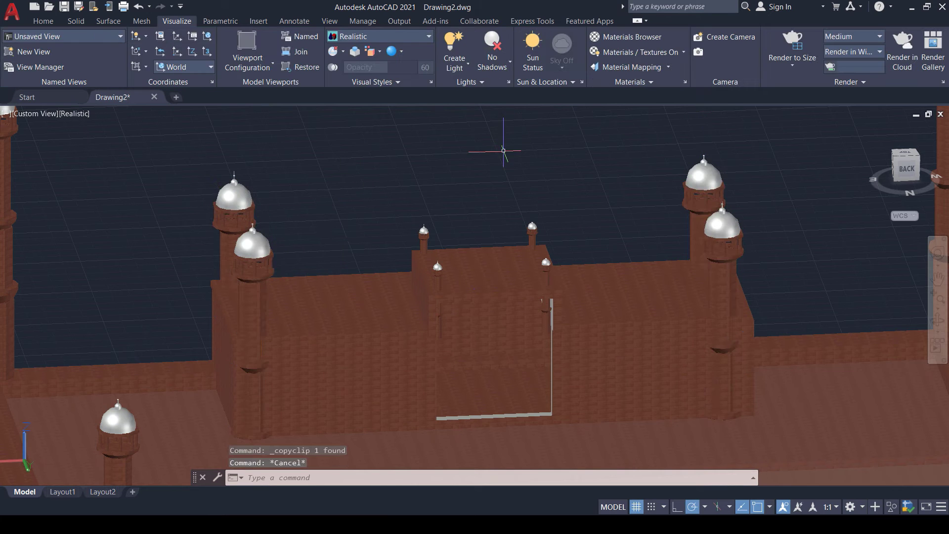
click(938, 279)
drag(776, 277, 88, 269)
key(Escape)
key(ctrl+v)
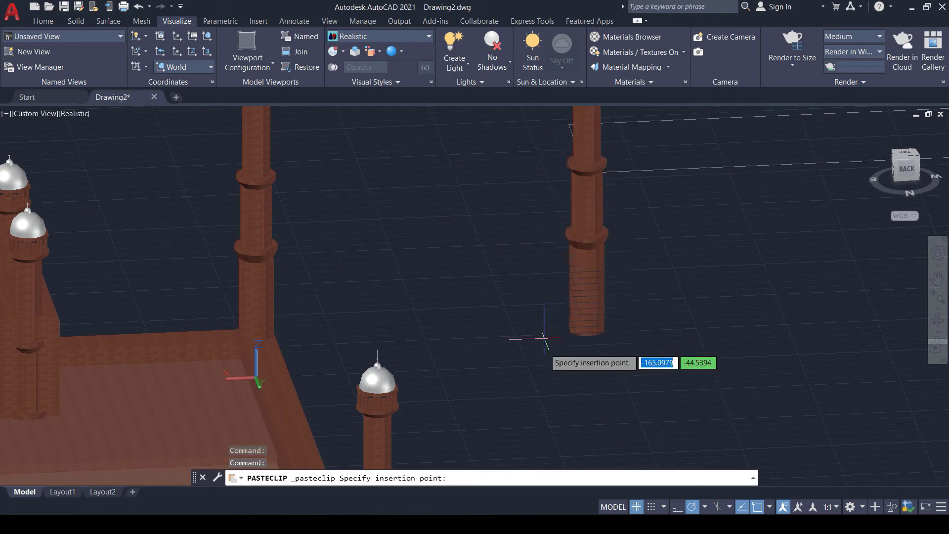
click(547, 321)
key(Escape)
click(585, 237)
text(1)
double_click(127, 37)
text(1)
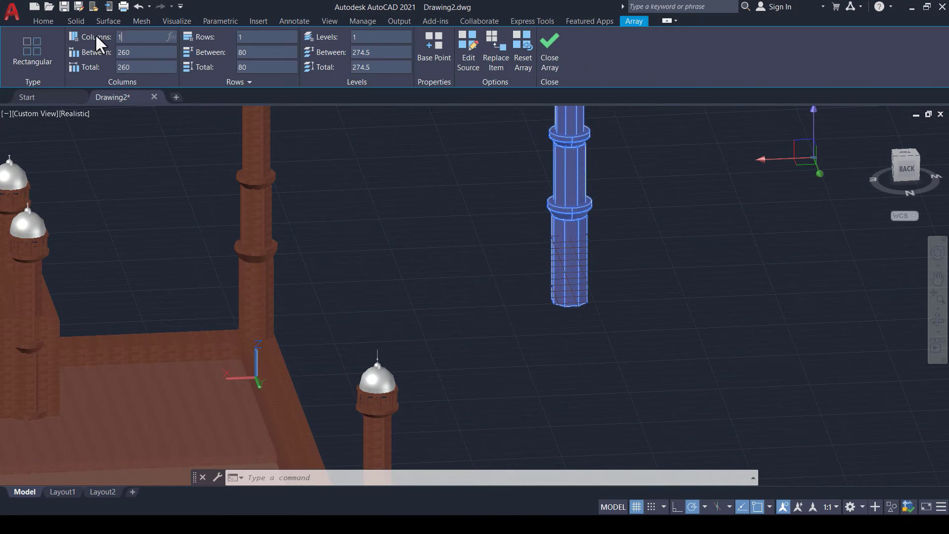
Edit the array source and erase the minaret's lower and middle shaft, leaving only the dome
click(462, 52)
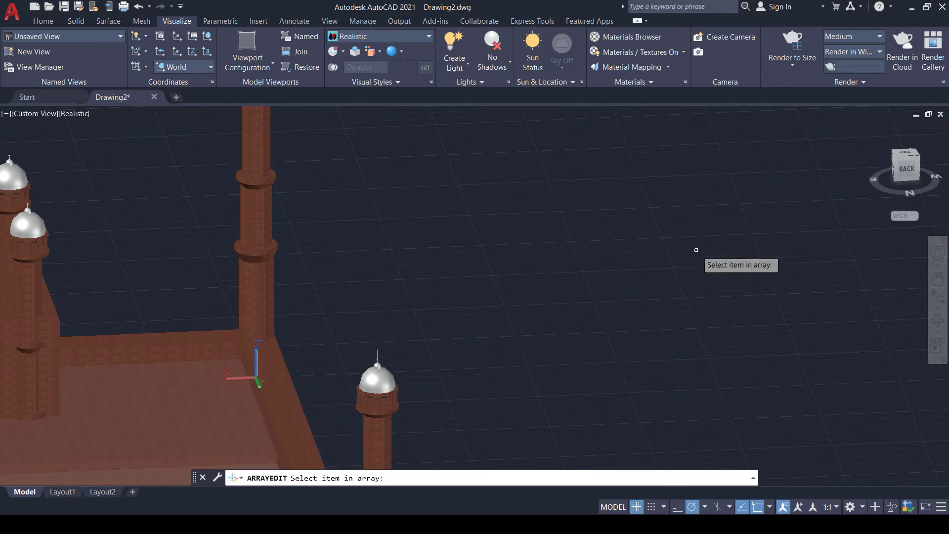
click(907, 161)
click(330, 384)
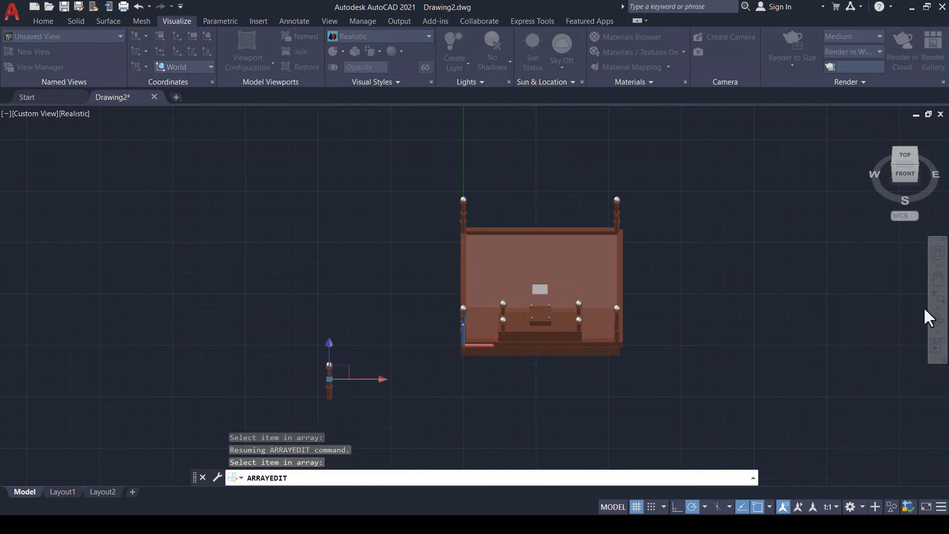
click(938, 297)
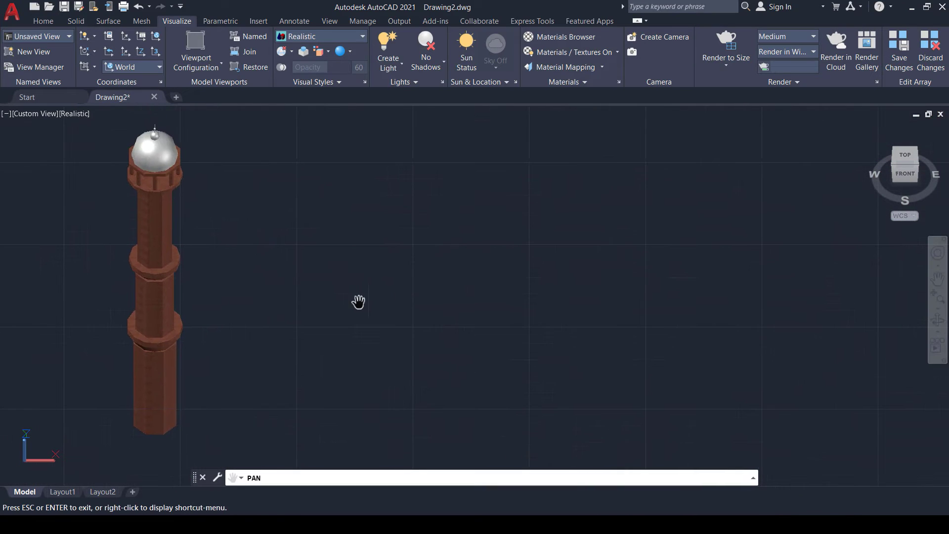
key(Delete)
click(155, 218)
key(Delete)
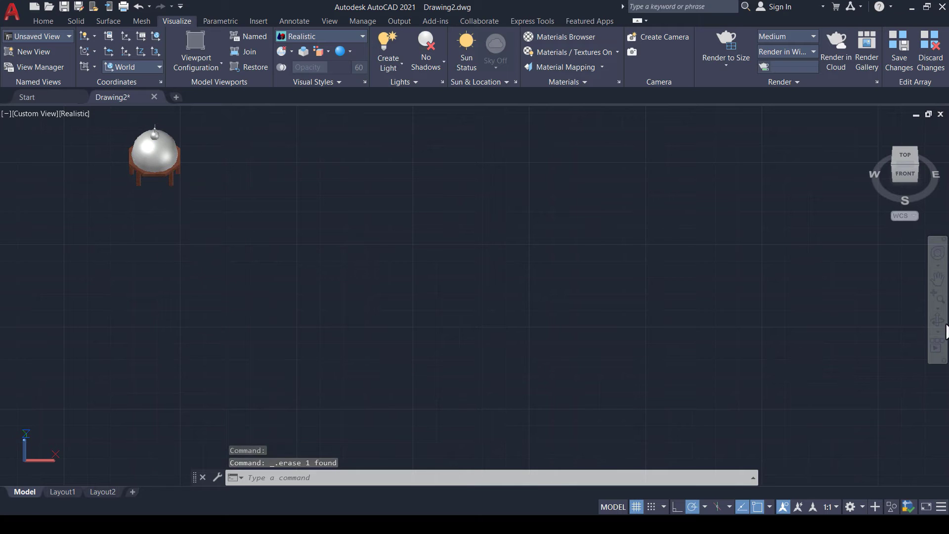
click(937, 320)
mouse_move(392, 265)
mouse_down()
mouse_move(343, 332)
mouse_move(506, 314)
mouse_move(449, 324)
mouse_move(478, 278)
mouse_up()
key(Escape)
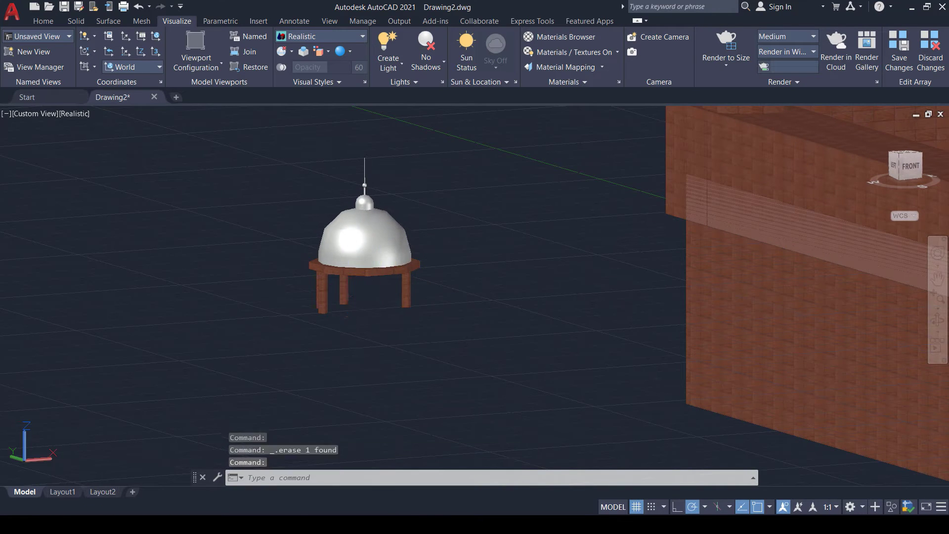
Scale the dome by 0.8 about its finial tip
key(ctrl+z)
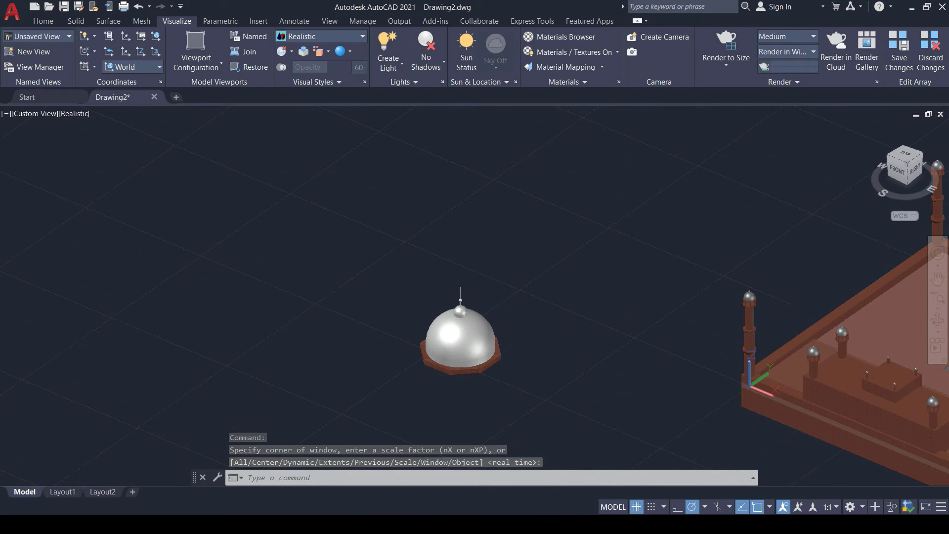
key(ctrl+z)
text(sc)
key(Return)
click(284, 316)
key(Return)
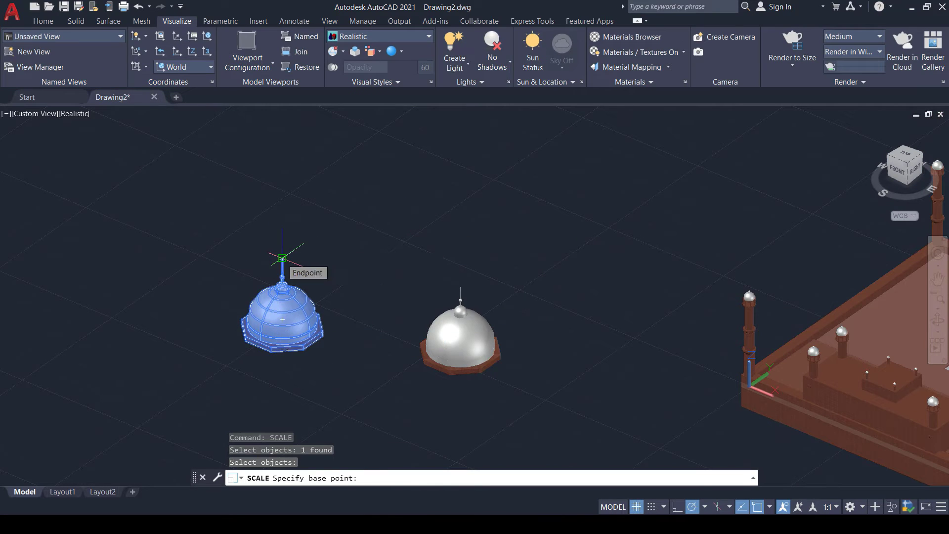
click(281, 257)
text(0.8)
key(Return)
key(Escape)
In top view, move the dome 20 units and onto the hall's centre line
click(470, 360)
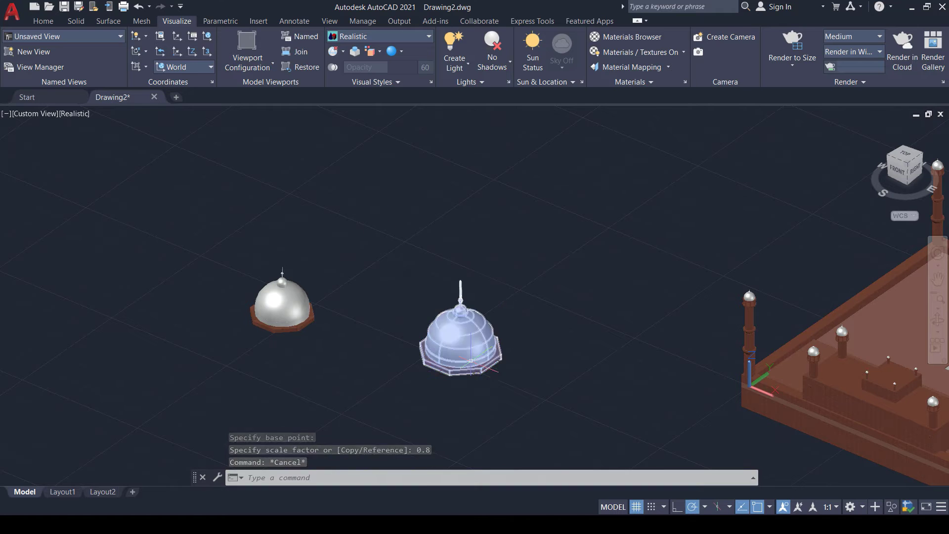
click(904, 166)
key(Escape)
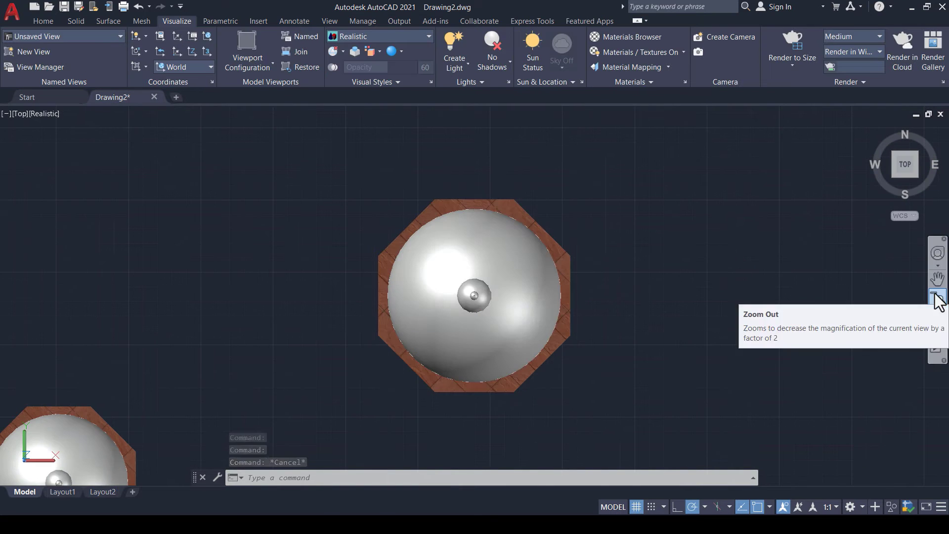
click(937, 298)
click(342, 409)
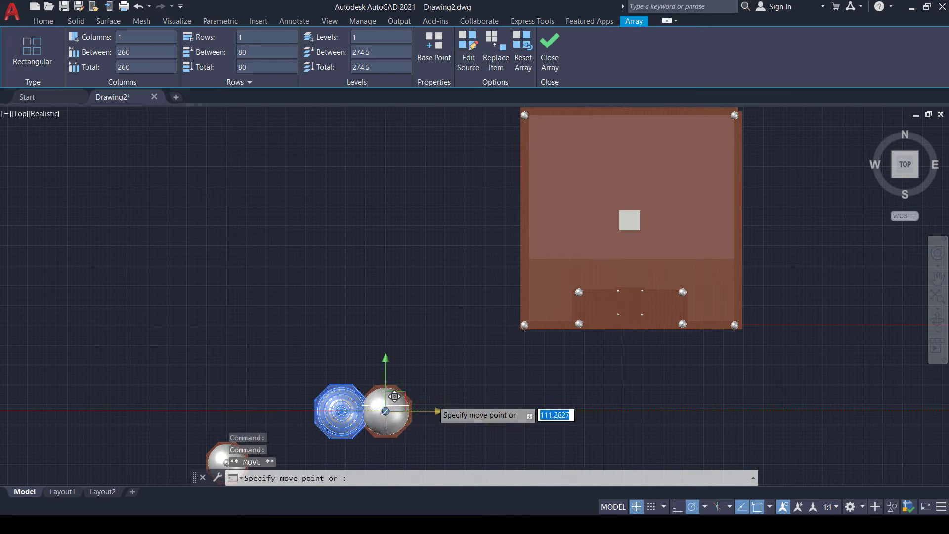
text(20)
key(Return)
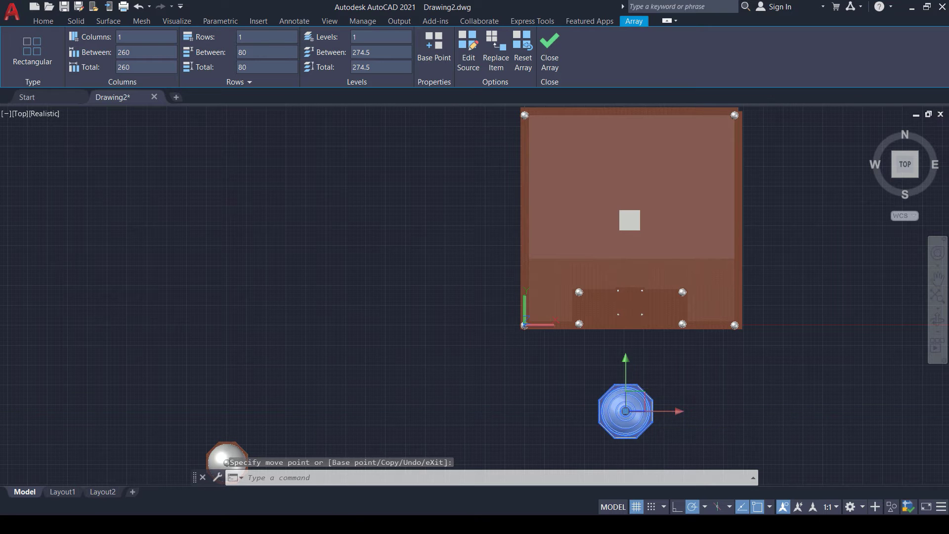
click(633, 410)
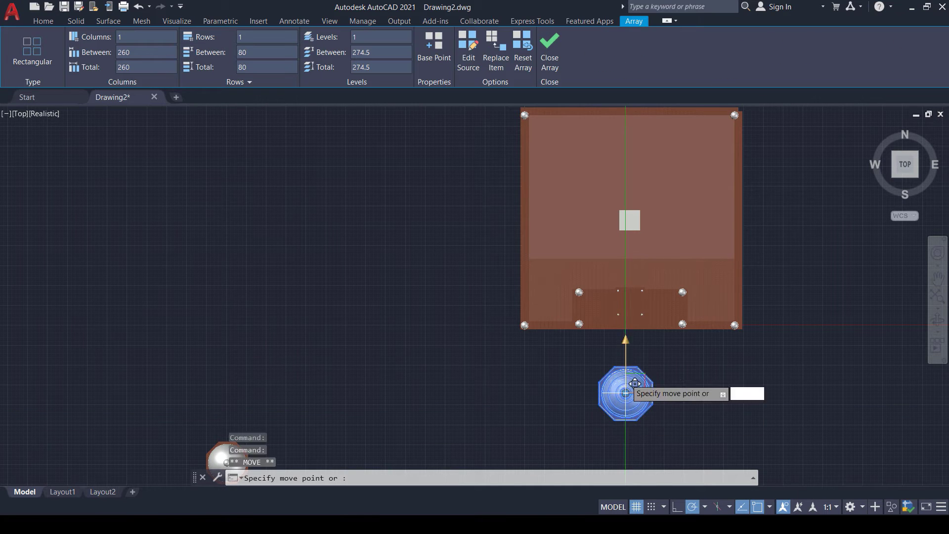
click(643, 300)
Raise the dome 70 units onto the hall's raised central block
click(938, 322)
drag(710, 316, 711, 248)
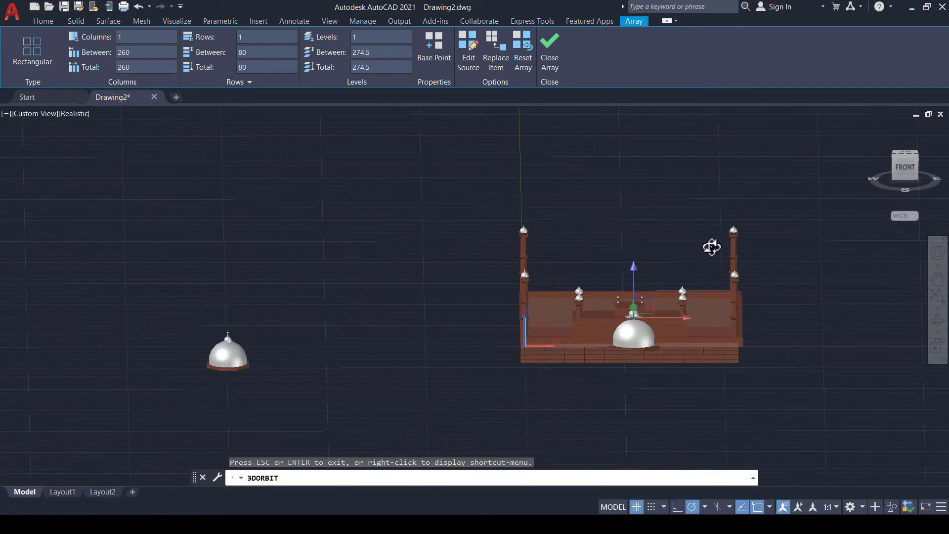
key(Escape)
click(633, 309)
text(70)
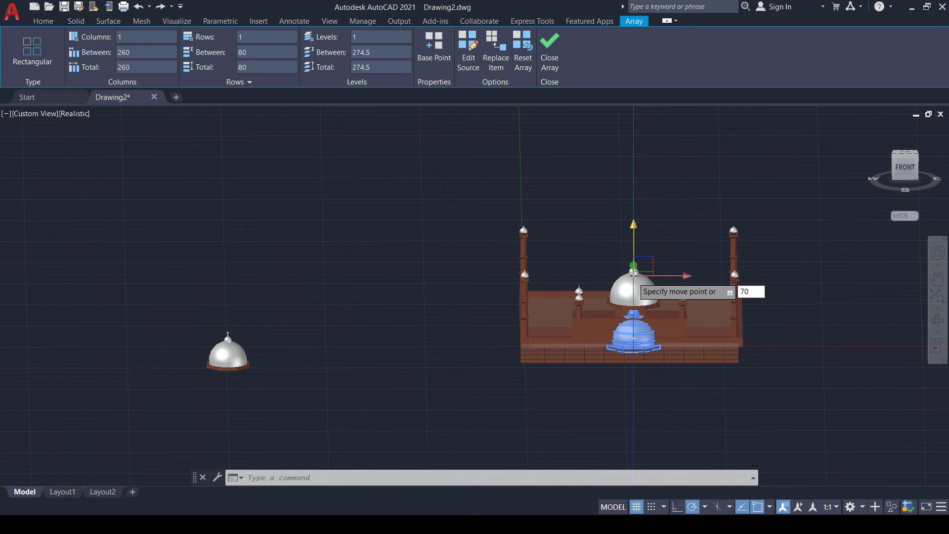
key(Return)
key(Escape)
click(938, 322)
drag(682, 316, 639, 316)
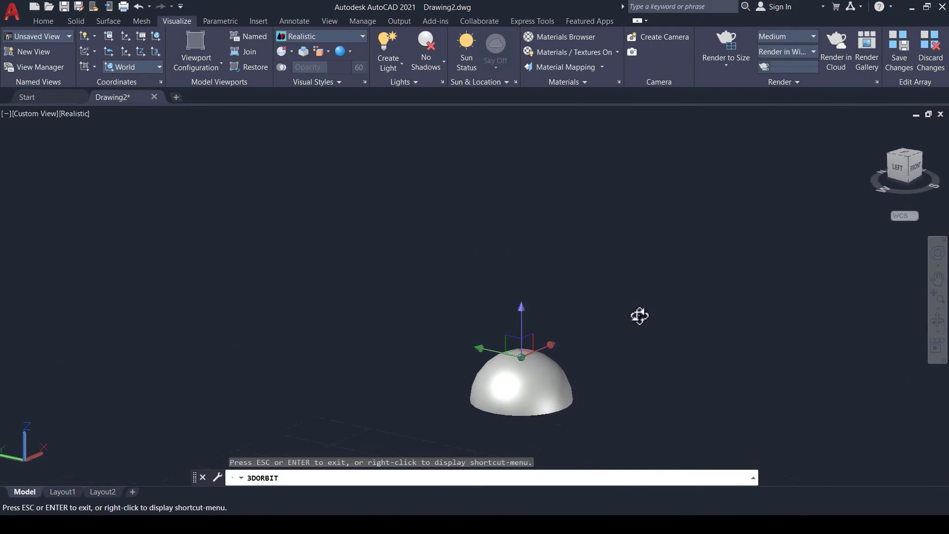
Delete the extra dome copy and save the changes to the dome array
key(Escape)
key(Delete)
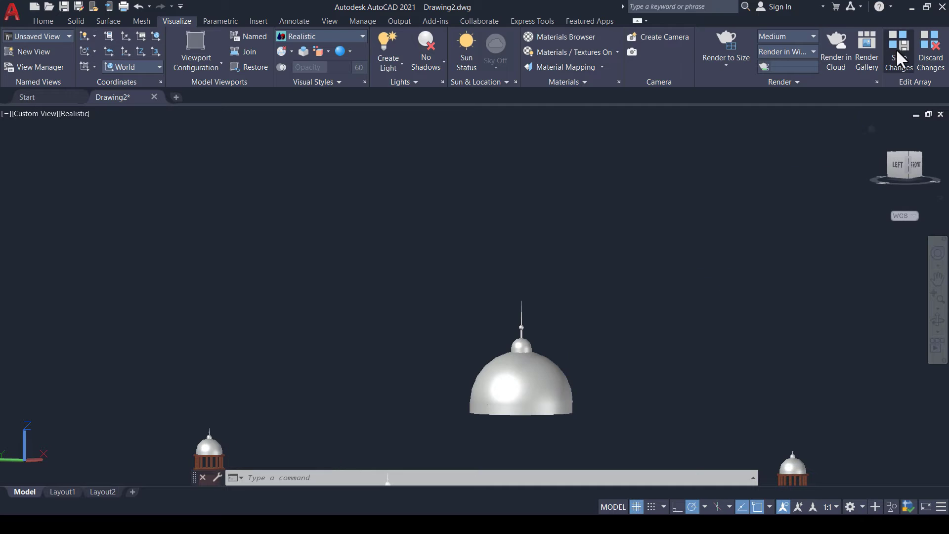
click(899, 49)
click(522, 366)
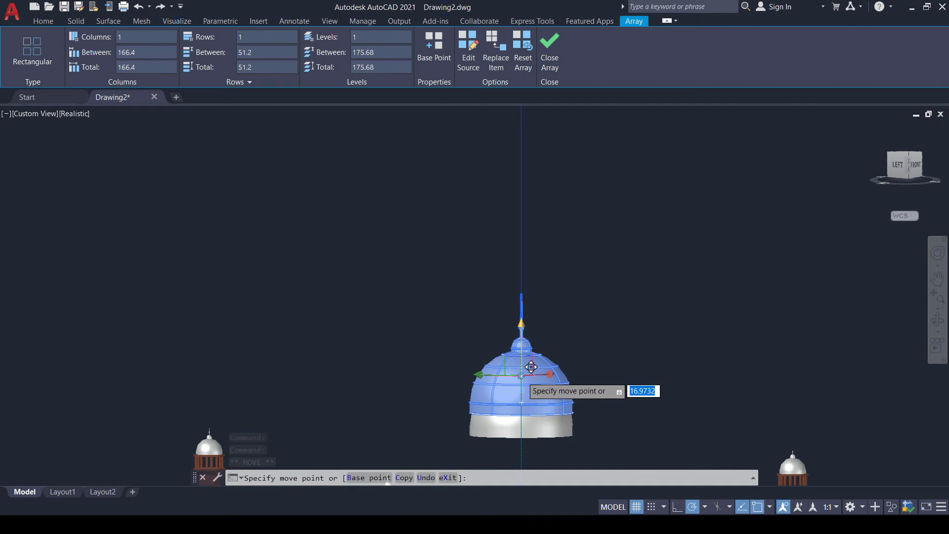
key(Escape)
key(Escape)
click(899, 164)
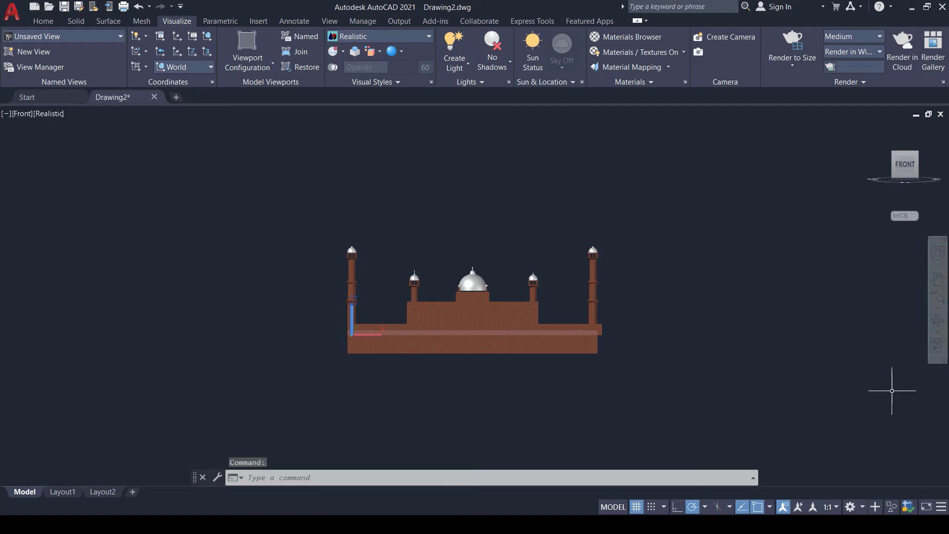
Copy the central dome and paste the copy beside the original
mouse_move(892, 384)
shift+middle_down()
mouse_move(366, 402)
mouse_move(702, 270)
shift+middle_up()
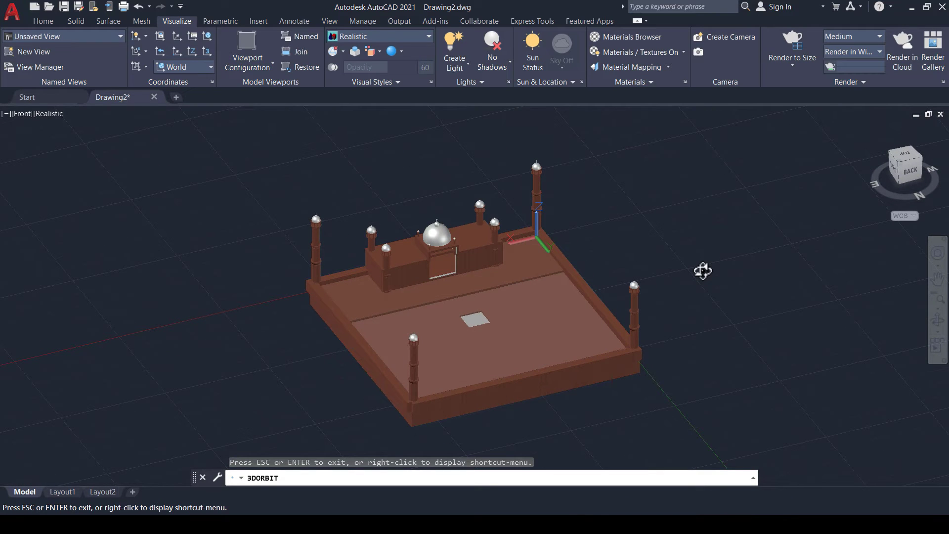
click(436, 233)
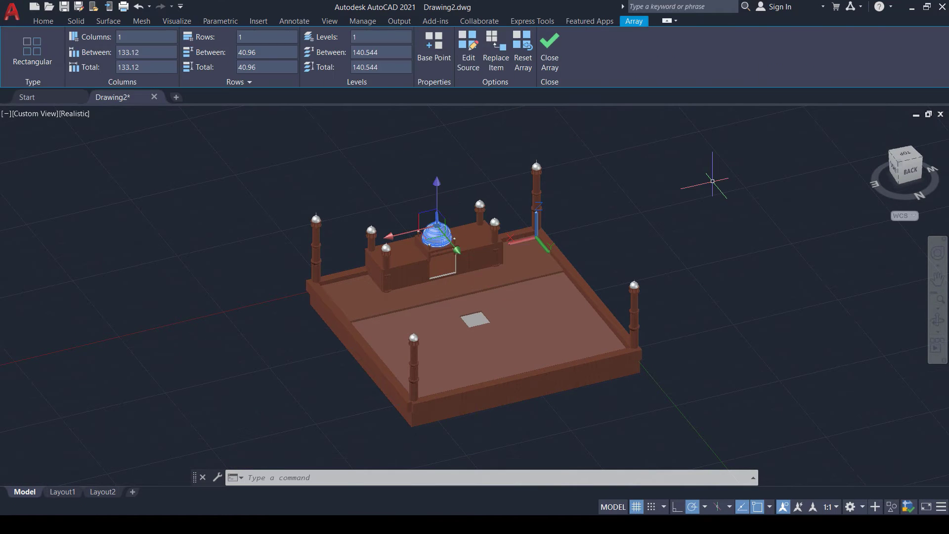
key(ctrl+c)
key(ctrl+v)
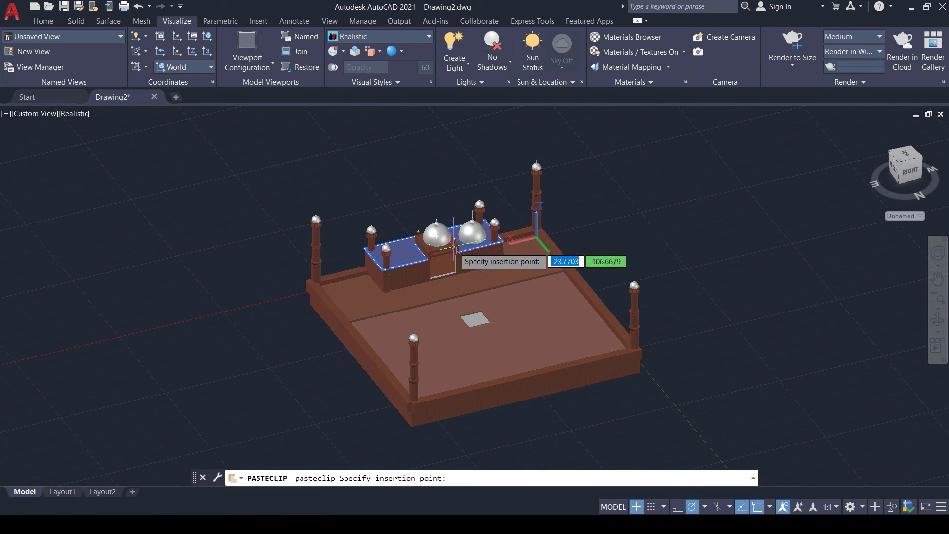
click(464, 245)
In Front view, lower the dome copy 95 units onto the hall roof
shift+middle_drag(553, 278, 324, 275)
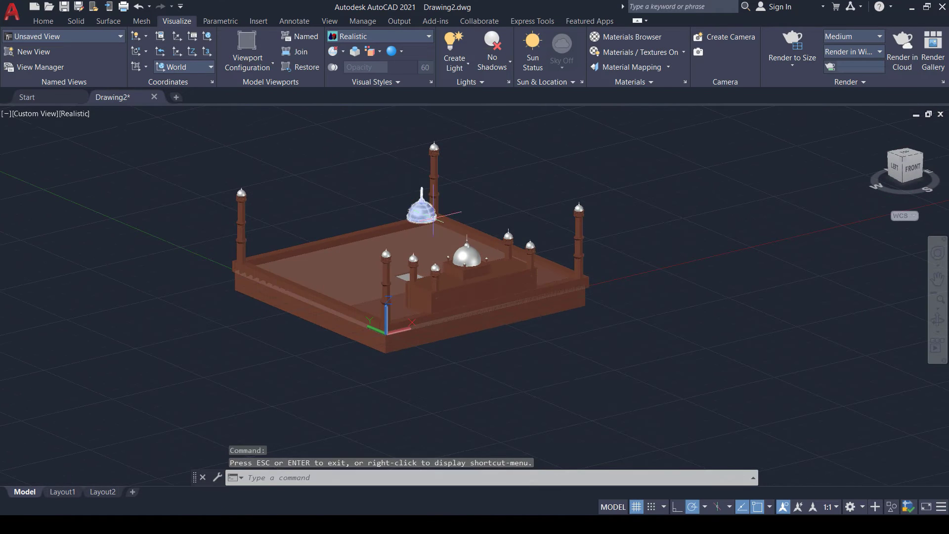
click(908, 166)
click(470, 256)
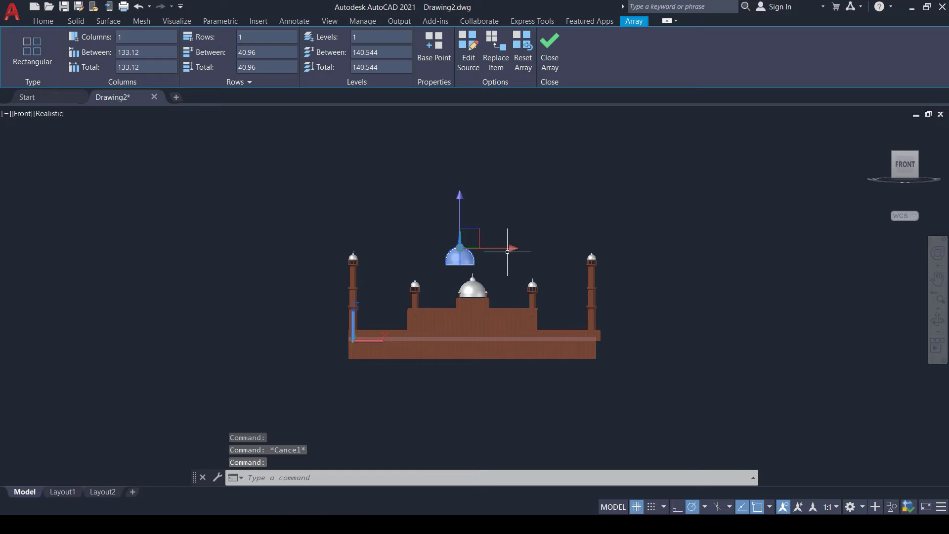
click(447, 238)
text(9)
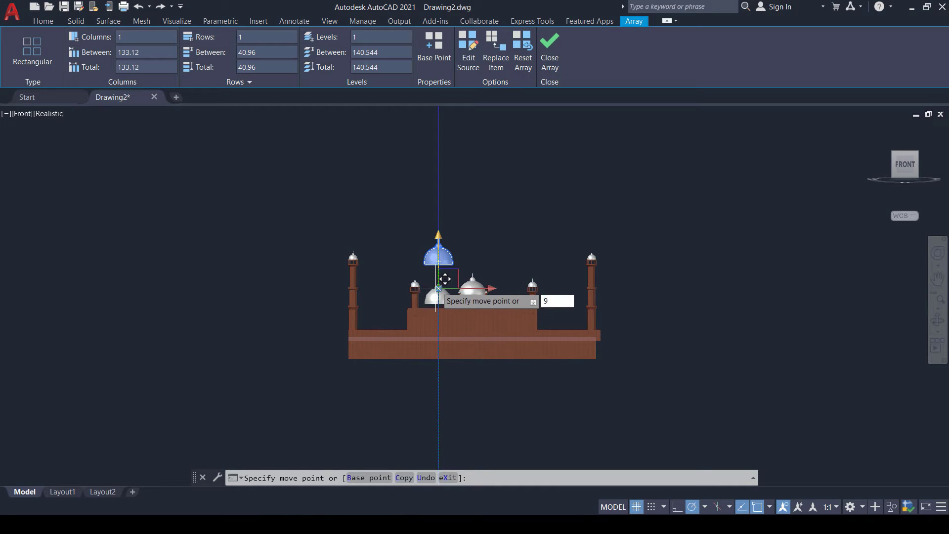
text(5)
key(Return)
key(Escape)
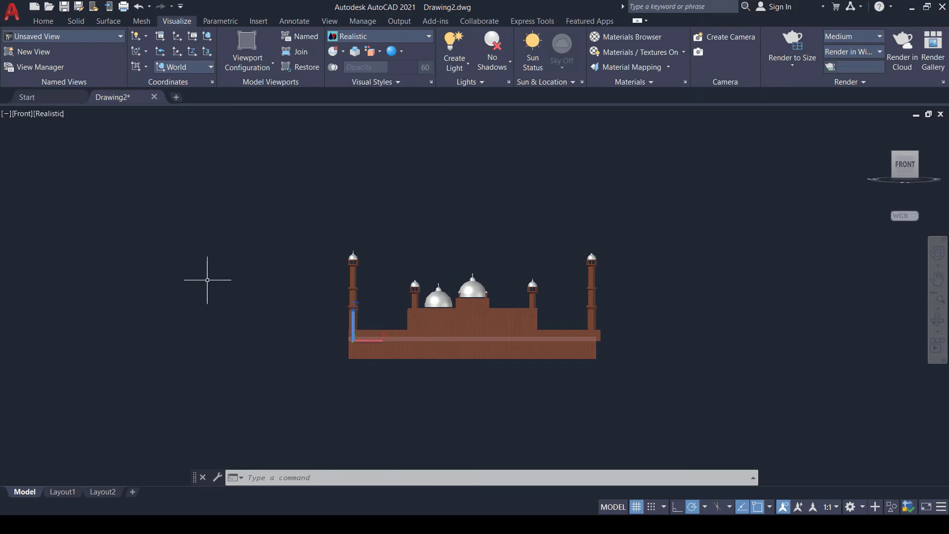
middle_click(897, 316)
middle_click(896, 316)
click(346, 267)
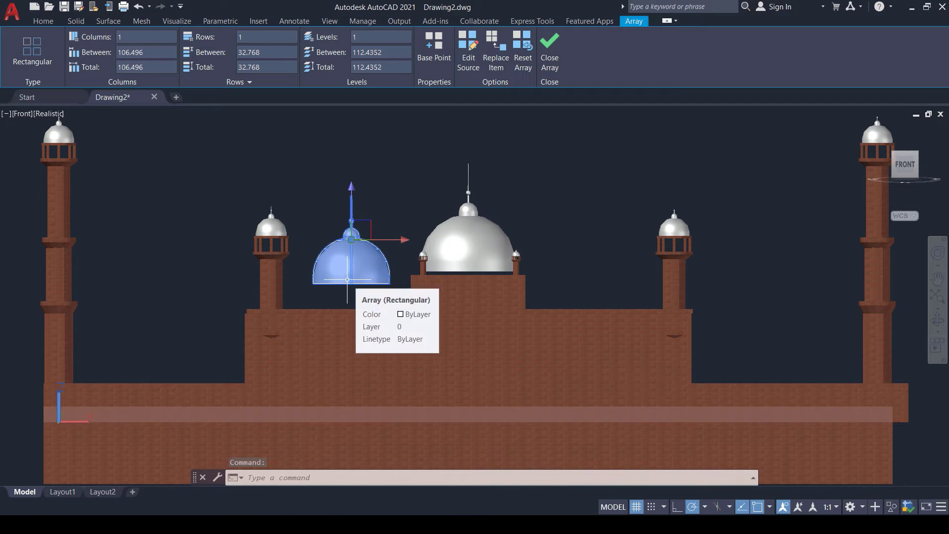
click(360, 229)
Extrude the circle to height 15 and union the cylinder with the box
key(Return)
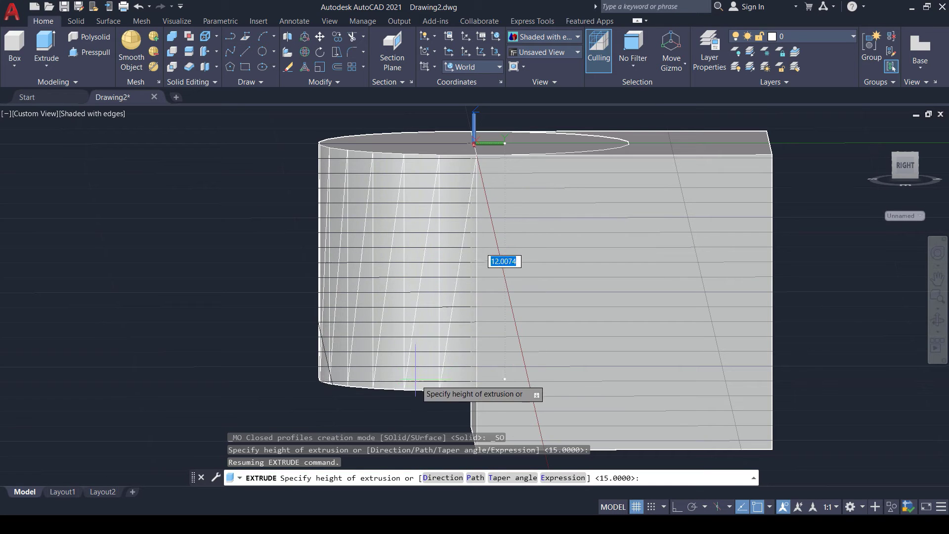
text(15)
key(Return)
text(union)
key(Return)
click(350, 216)
click(556, 236)
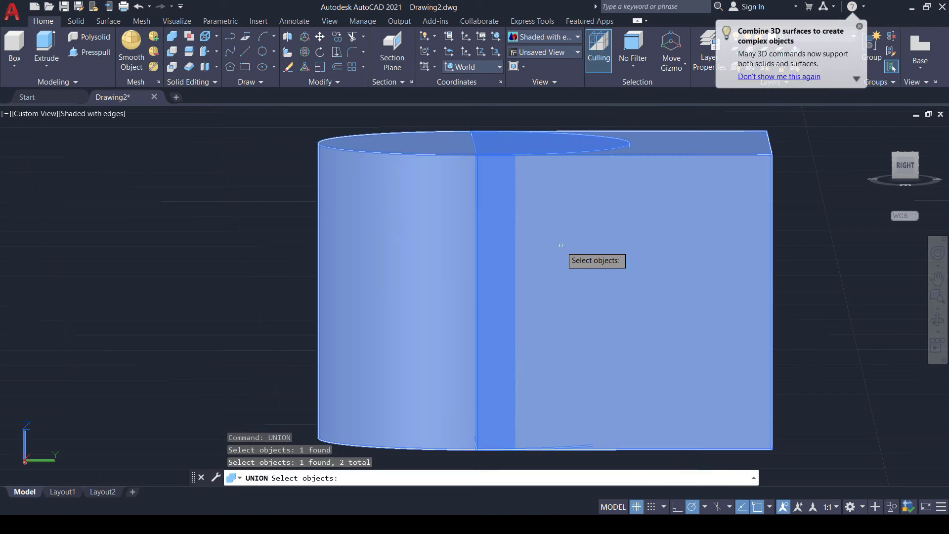
key(Return)
Rotate the arch solid 90° in 3D so it stands upright
right_click(321, 247)
click(385, 289)
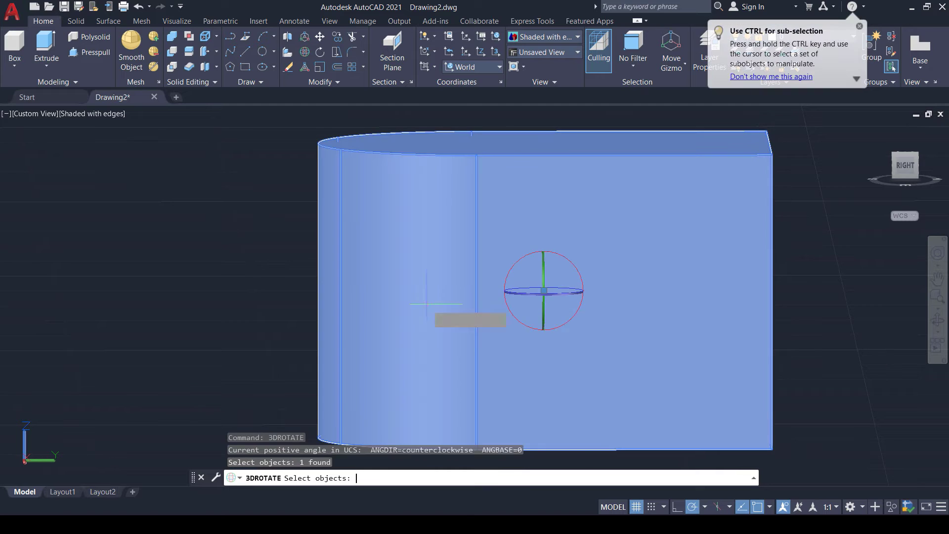
key(Return)
click(572, 263)
text(90)
key(Return)
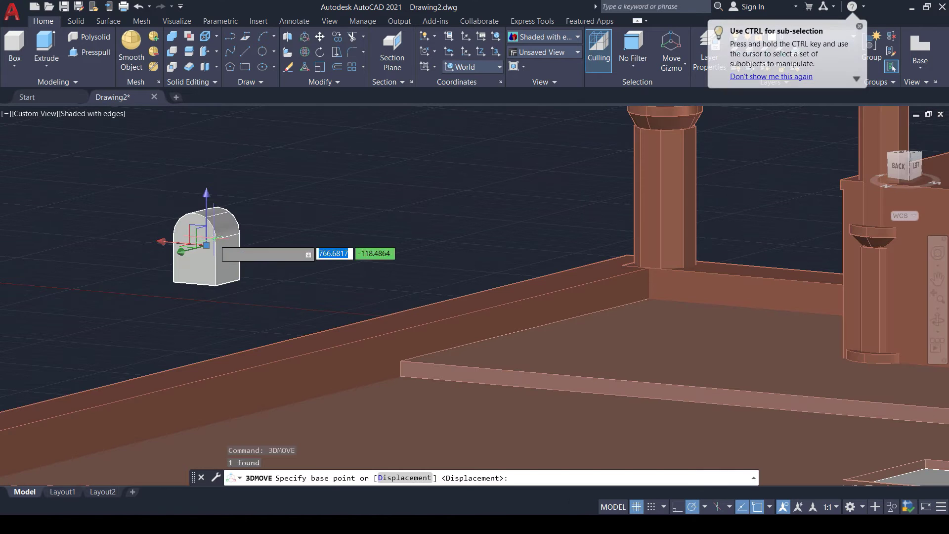
Move the arch against the rear wall and check it from the Back view
click(240, 279)
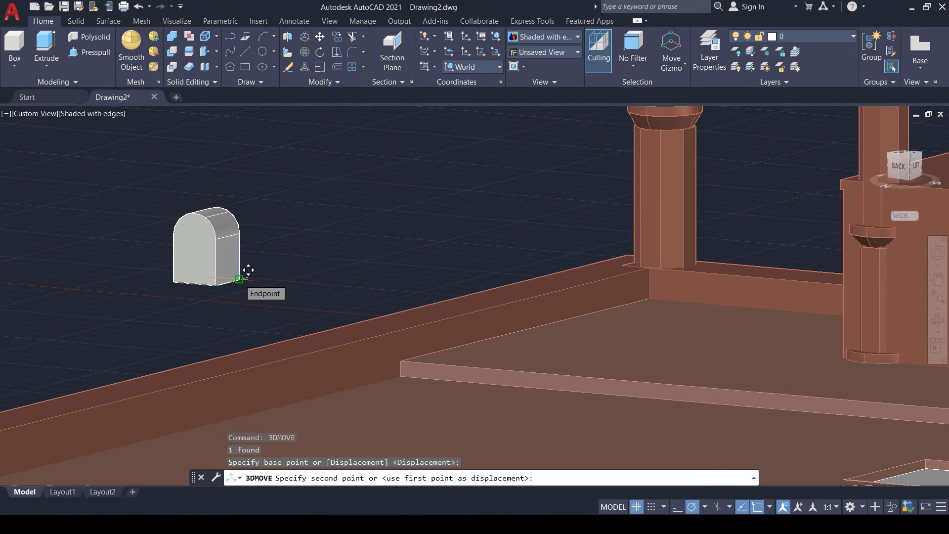
text(148)
click(895, 164)
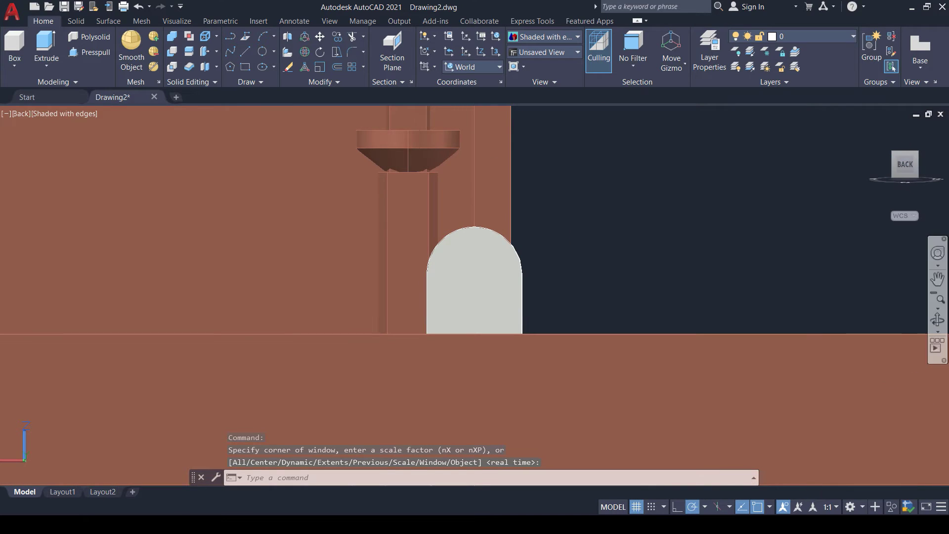
click(938, 301)
click(938, 303)
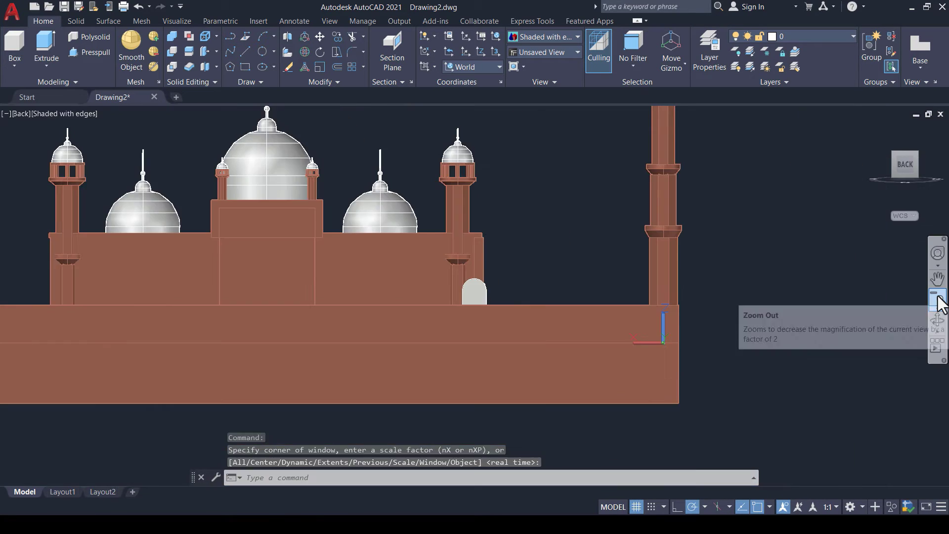
click(939, 303)
click(939, 303)
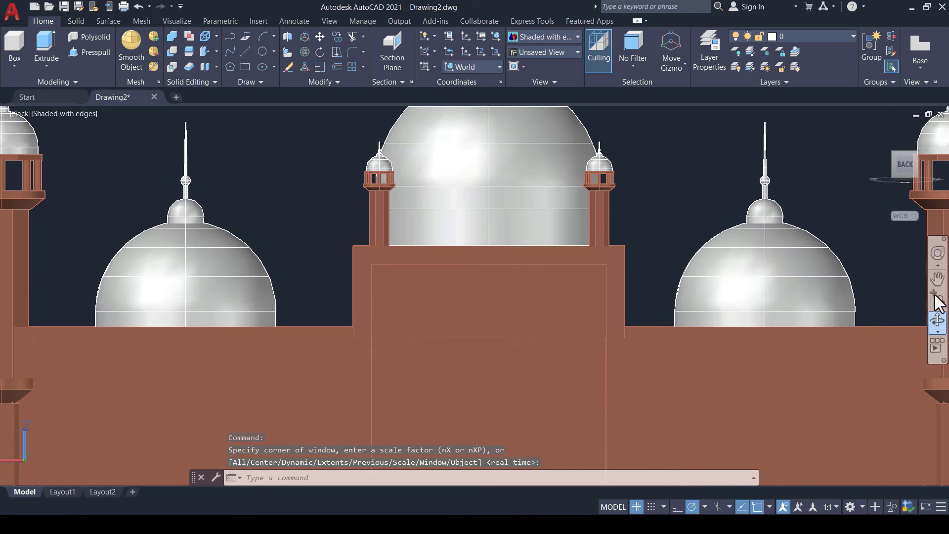
click(938, 278)
Paste a copy of the arch and array it into 1 row of 5 columns
drag(714, 281, 449, 153)
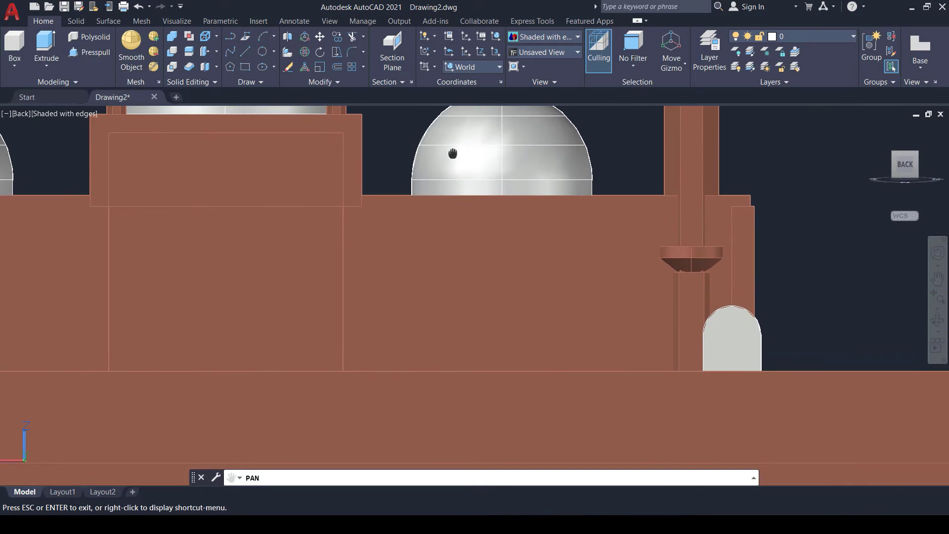
key(Escape)
click(731, 341)
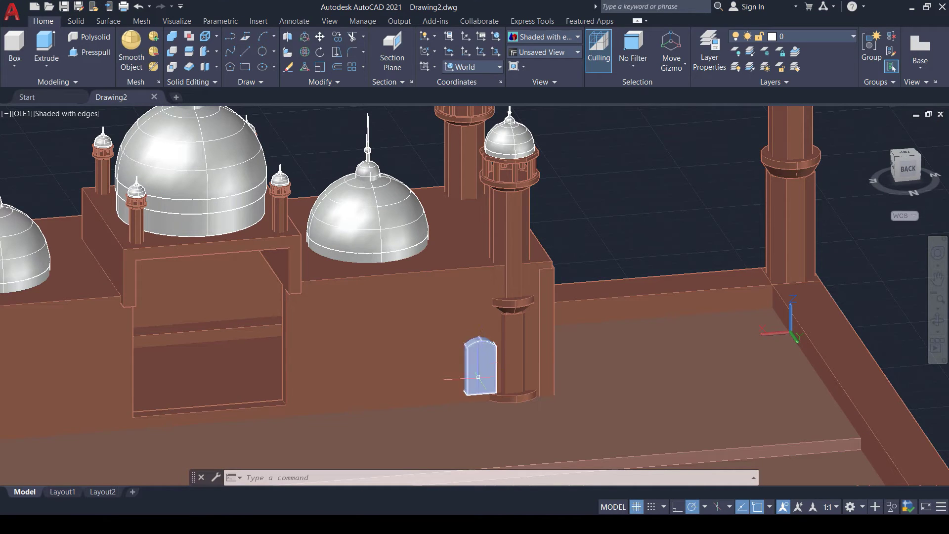
key(ctrl+v)
click(704, 193)
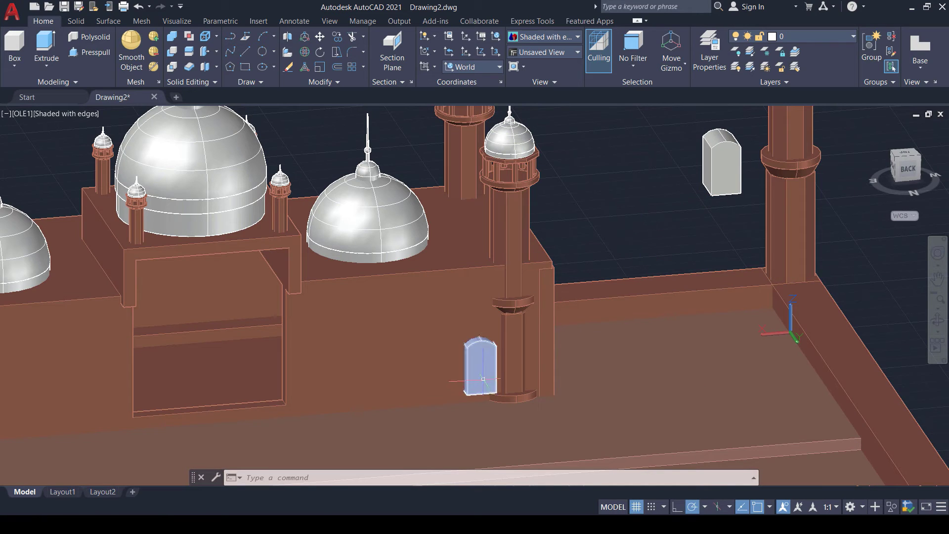
click(479, 366)
click(510, 229)
click(352, 67)
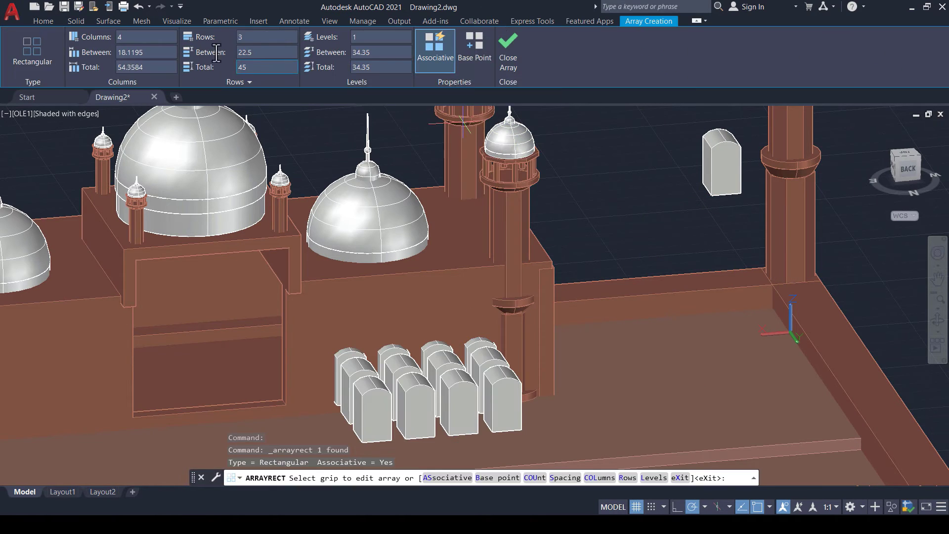
double_click(141, 38)
text(5)
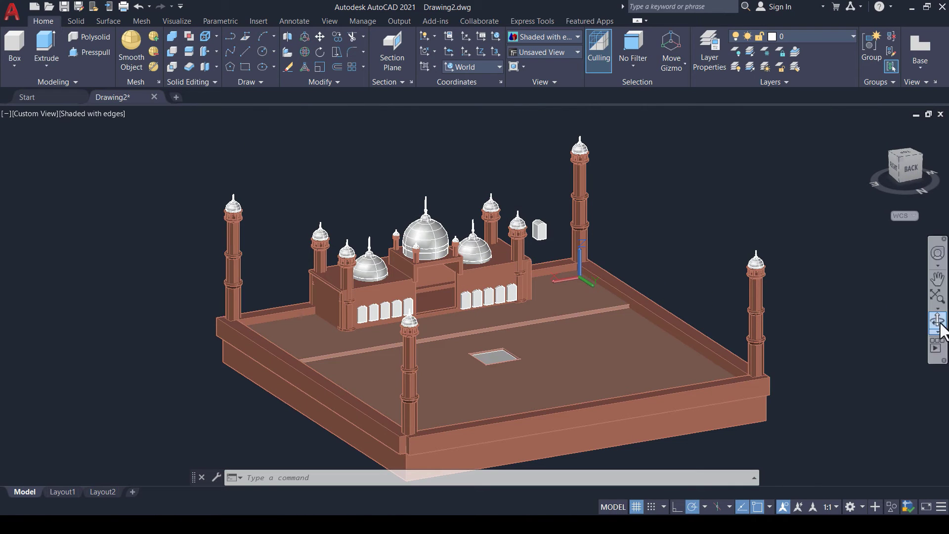
Preview the mosque in 2D Wireframe and X-Ray, then return to shaded with edges
click(940, 324)
drag(692, 349, 627, 352)
click(576, 36)
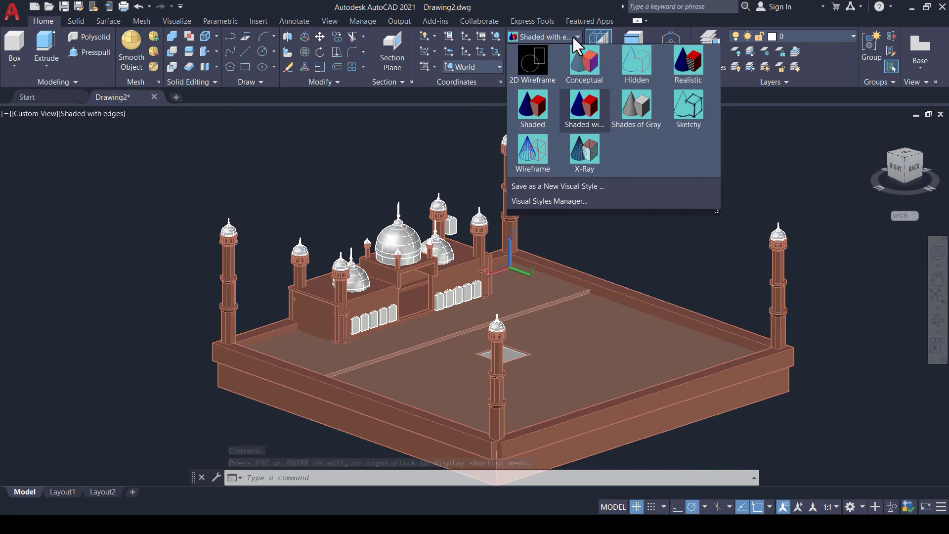
click(544, 97)
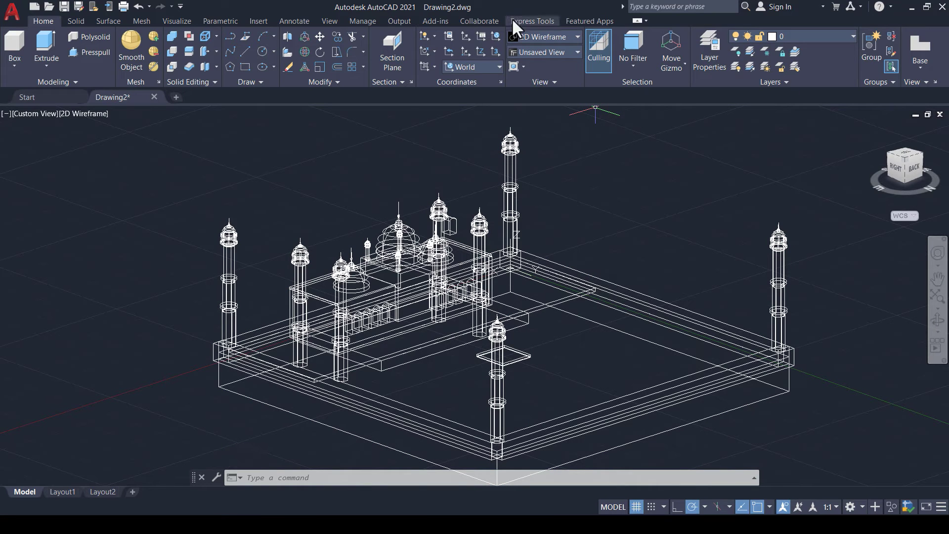
click(559, 36)
click(575, 141)
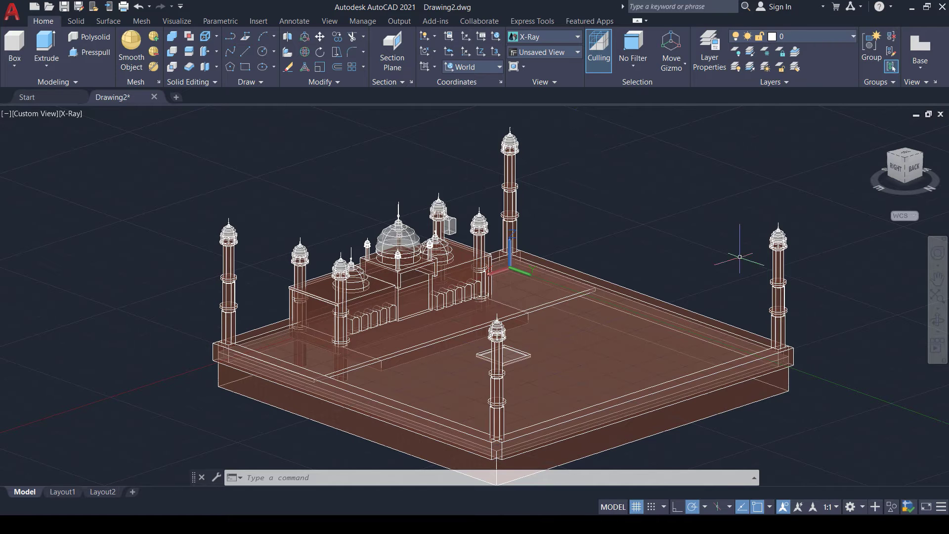
click(570, 37)
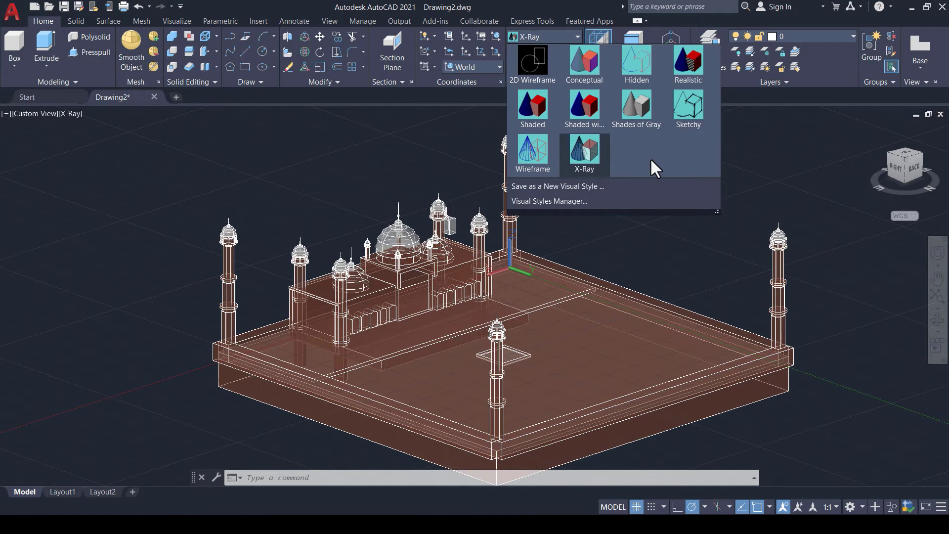
click(584, 106)
Zoom in on the facade and redo the undone material and box steps
shift+middle_drag(751, 317, 587, 316)
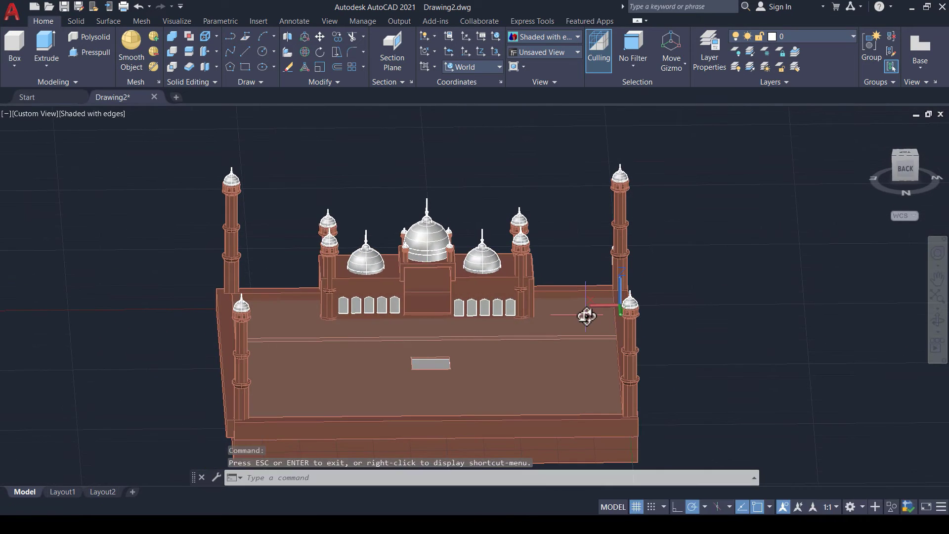
click(937, 302)
click(871, 420)
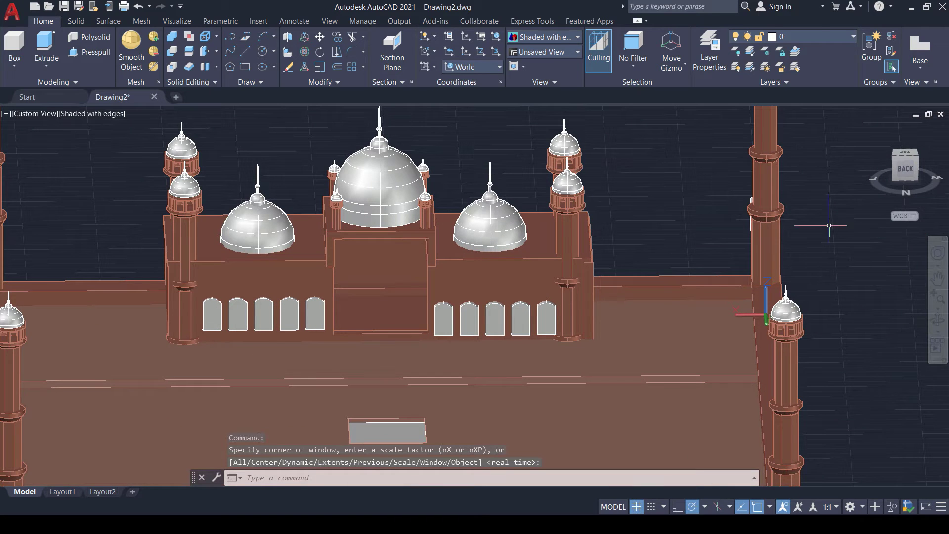
click(168, 21)
click(160, 7)
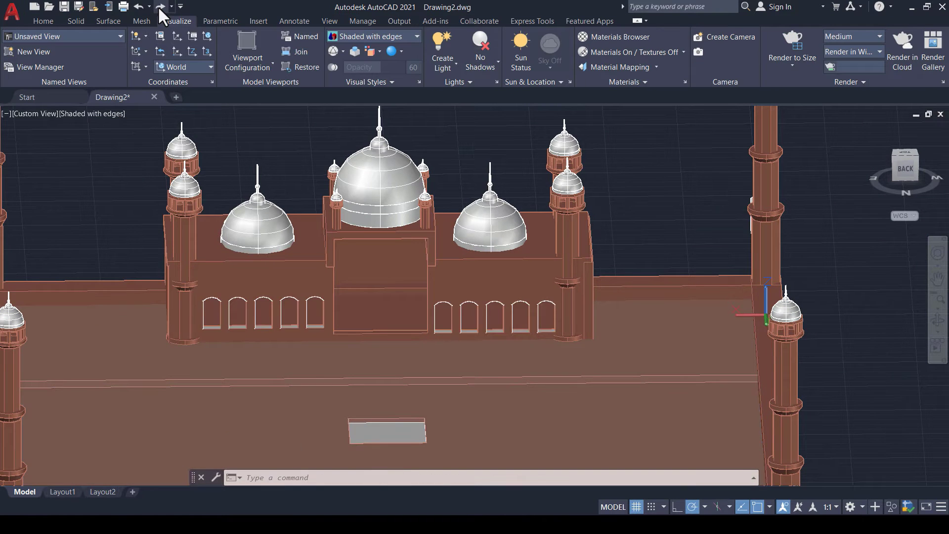
click(159, 6)
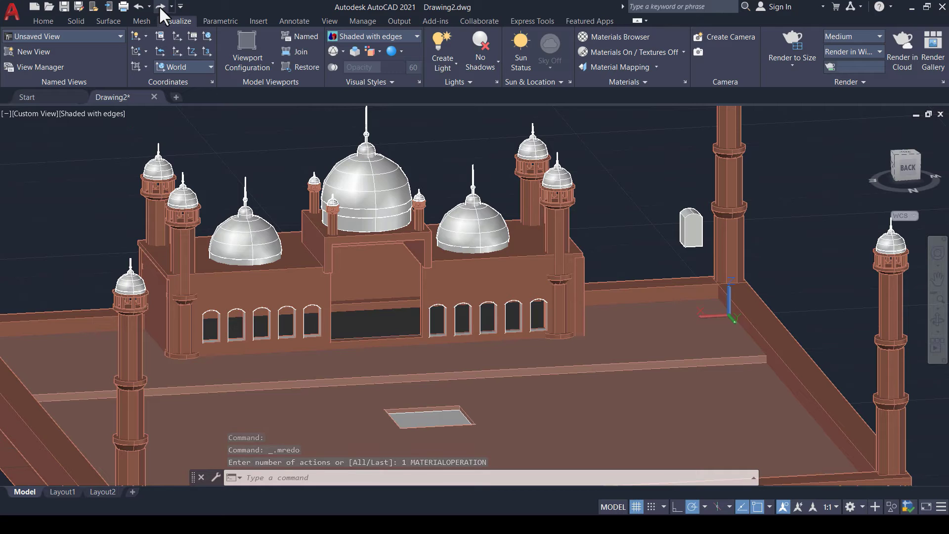
click(159, 5)
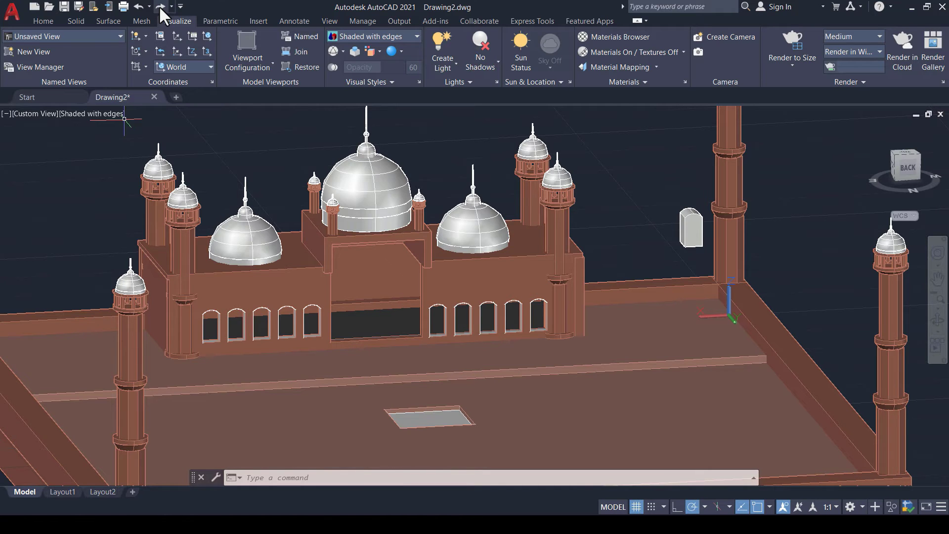
click(159, 5)
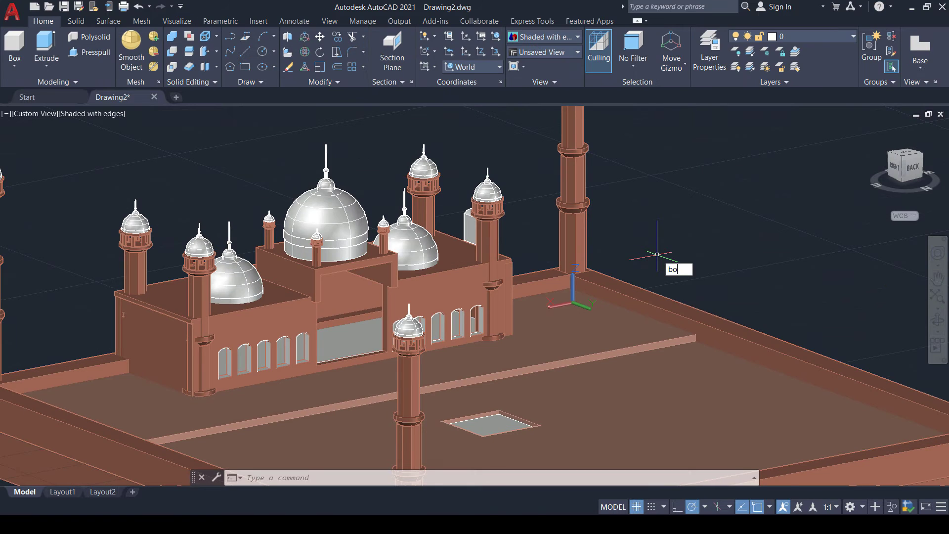
Draw a tall box over the central portal front, raising it to the portal top
key(Return)
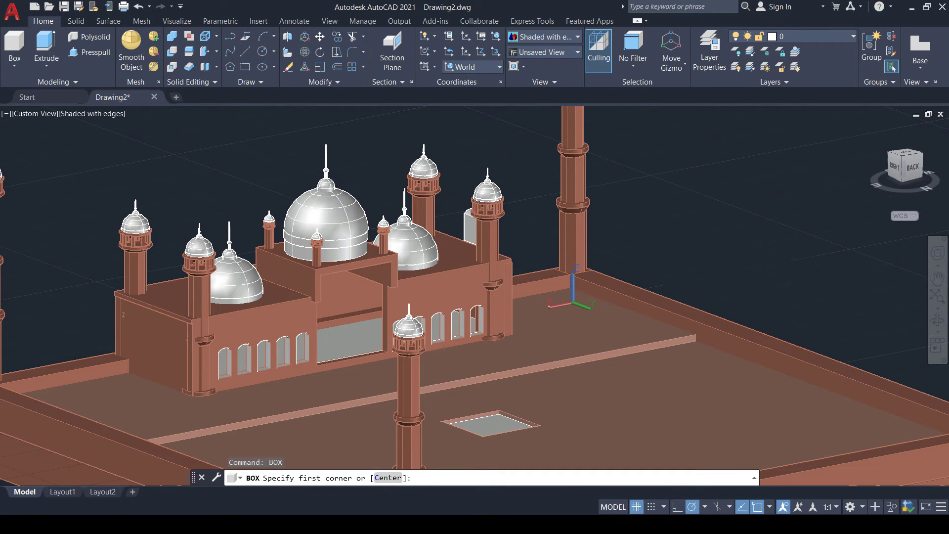
click(551, 302)
click(937, 297)
click(938, 297)
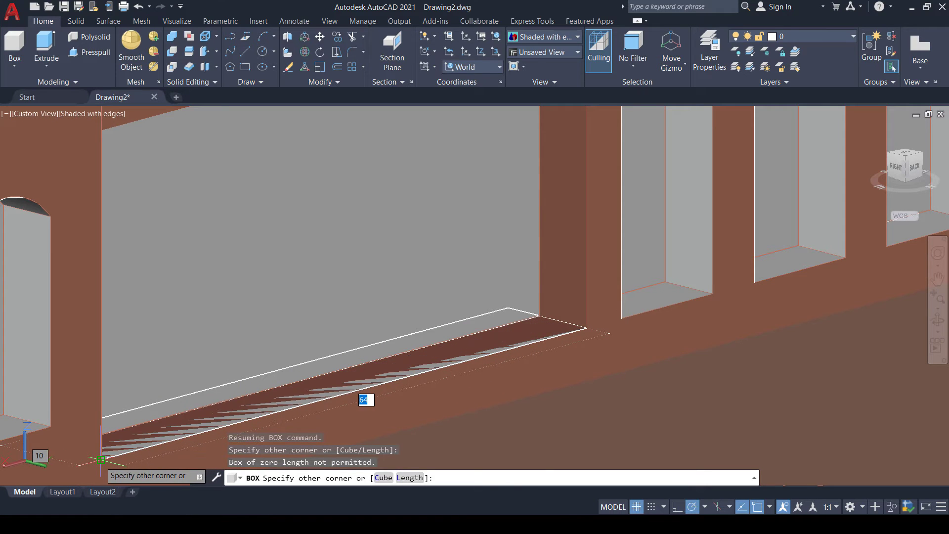
click(101, 459)
scroll(267, 435, up, 5)
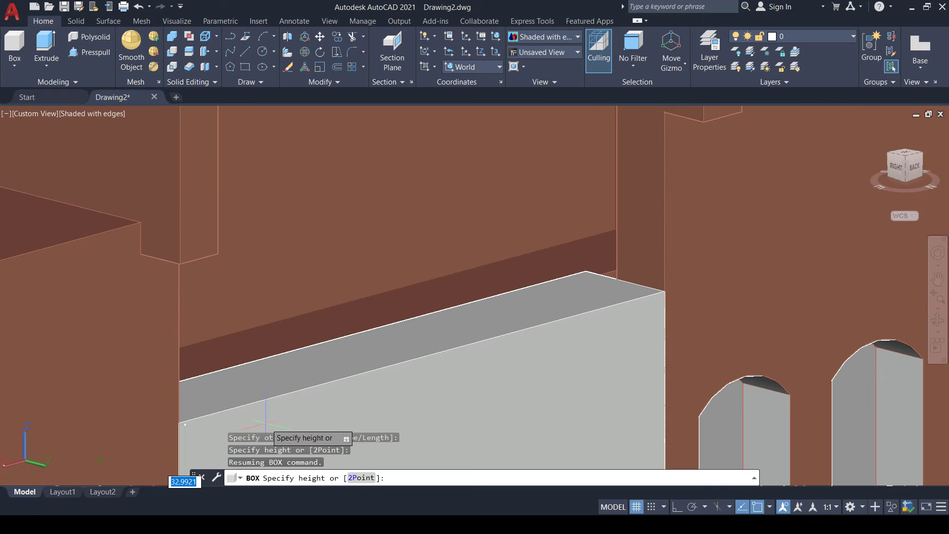
click(239, 265)
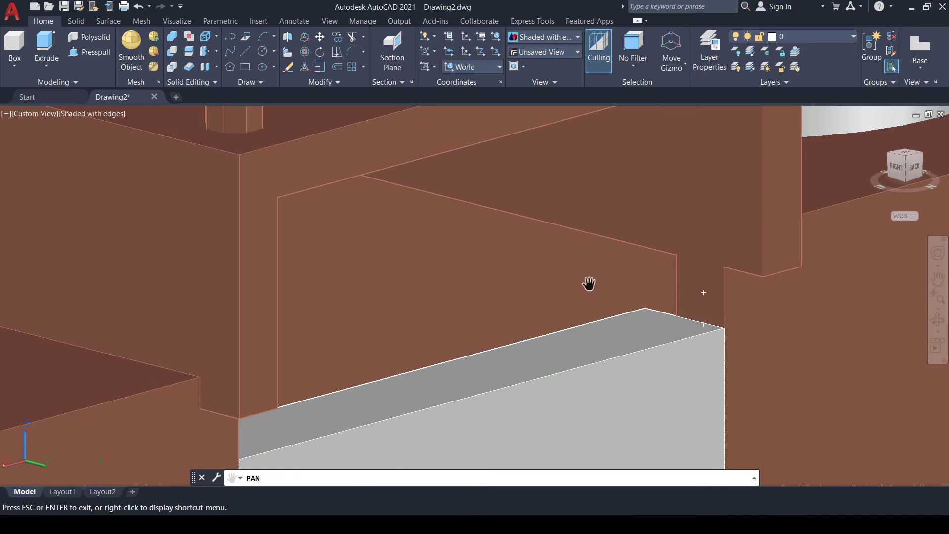
drag(588, 282, 585, 365)
key(Escape)
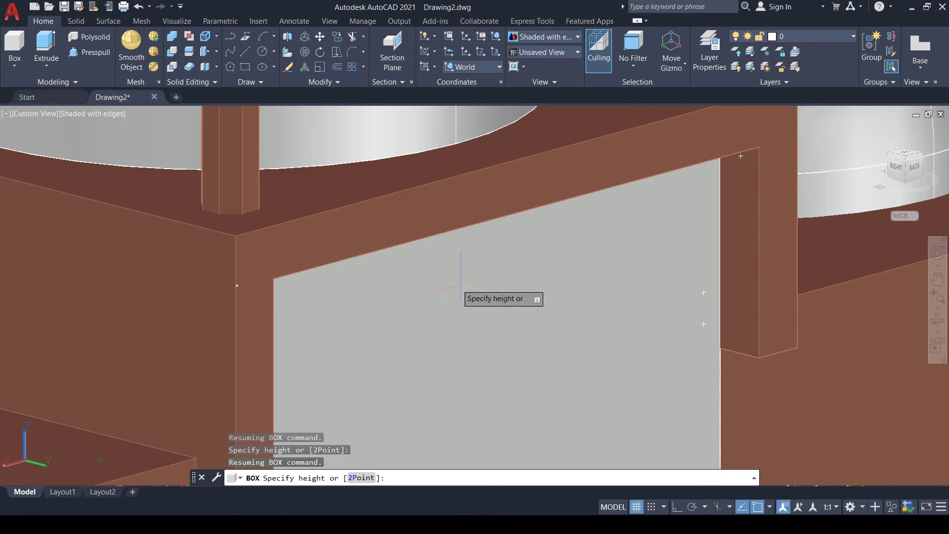
key(Escape)
scroll(494, 296, down, 5)
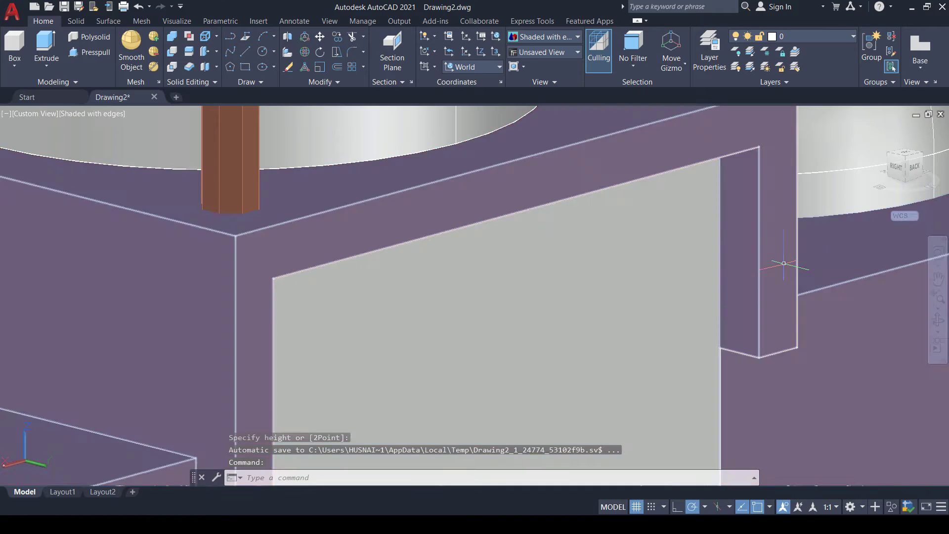
shift+middle_drag(771, 321, 772, 322)
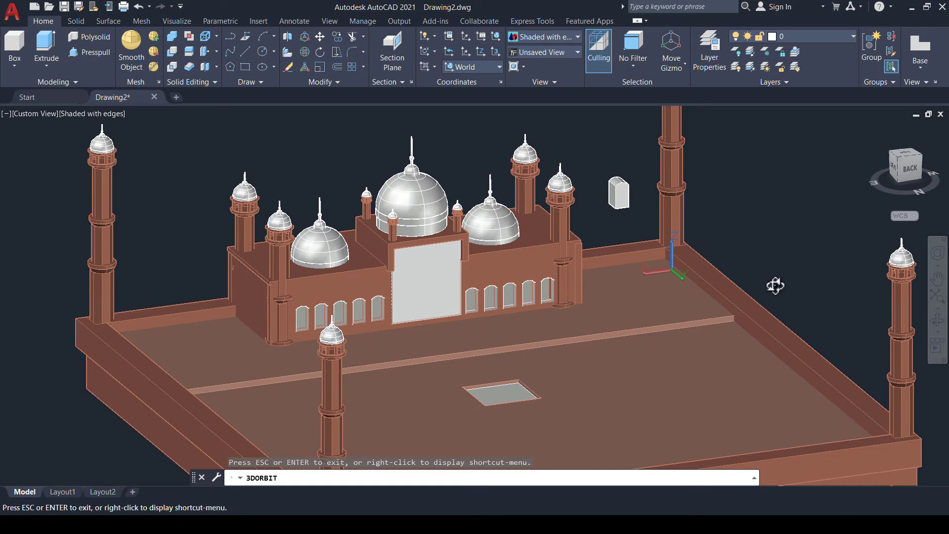
click(618, 194)
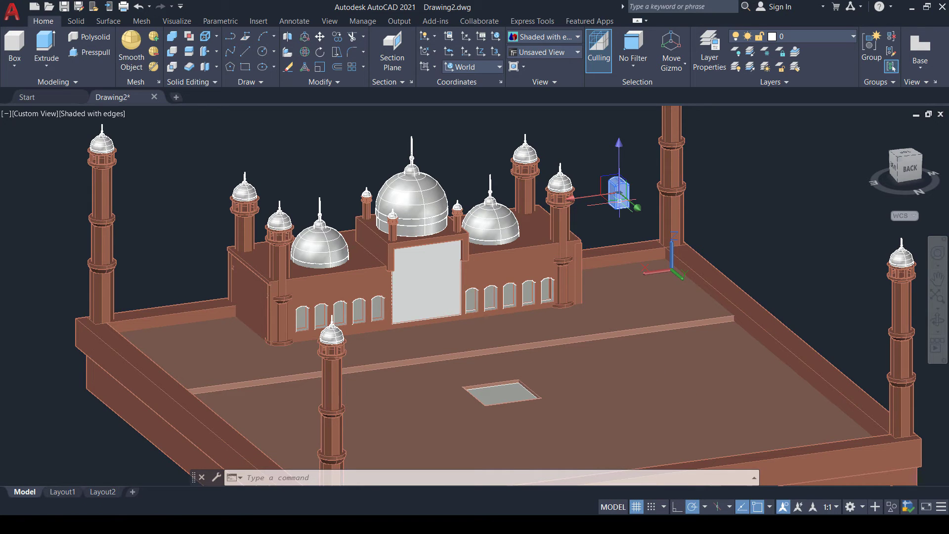
Paste the arch-topped block at the portal and scale it by 2 from its bottom corner
key(ctrl+v)
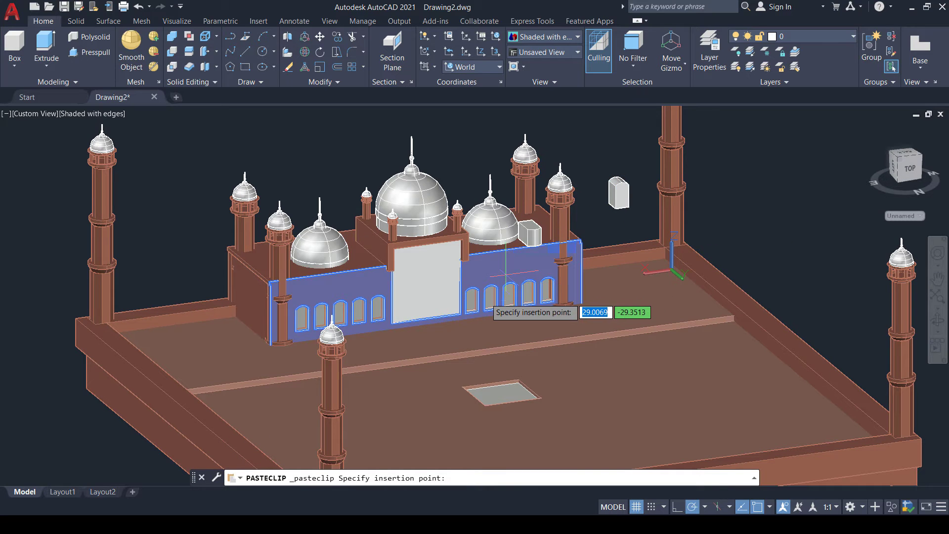
click(412, 383)
scroll(413, 383, up, 3)
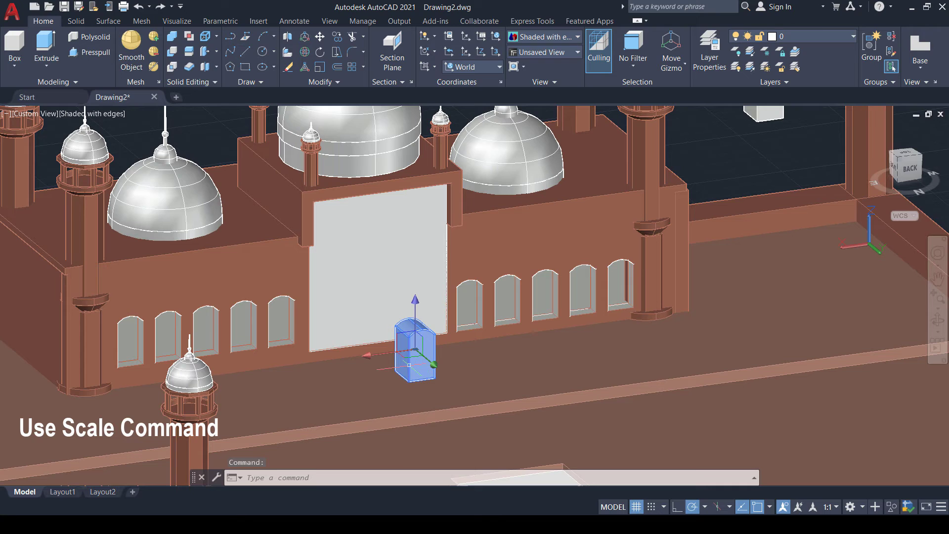
text(scale)
key(Return)
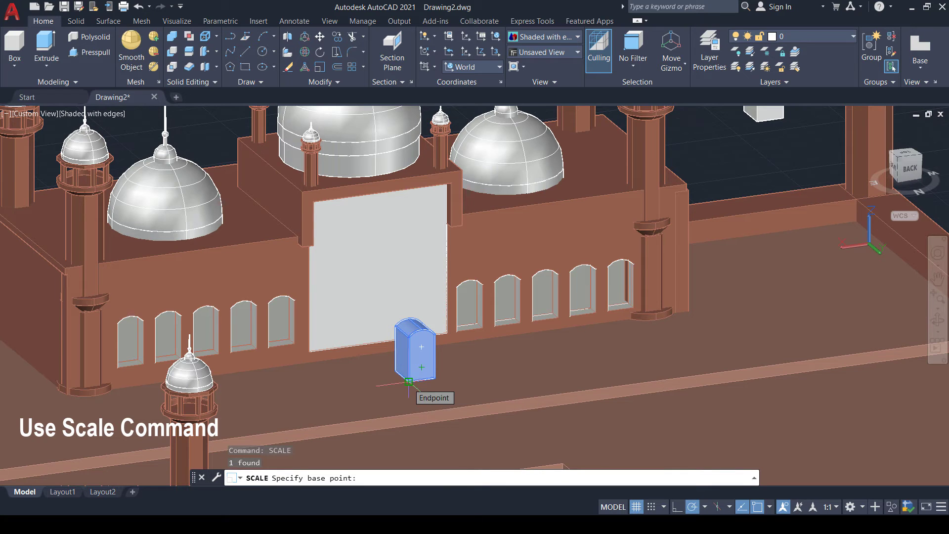
click(408, 381)
text(2)
key(Return)
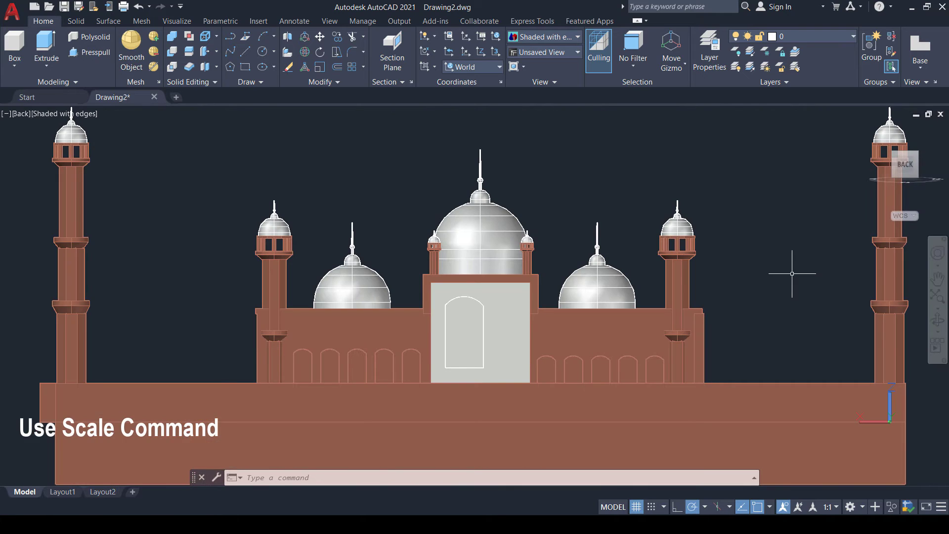
click(447, 341)
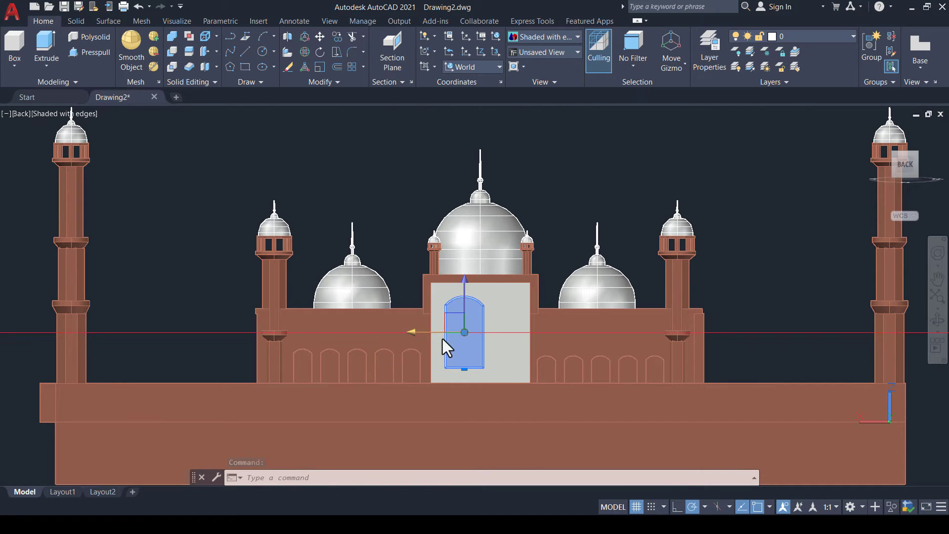
click(471, 332)
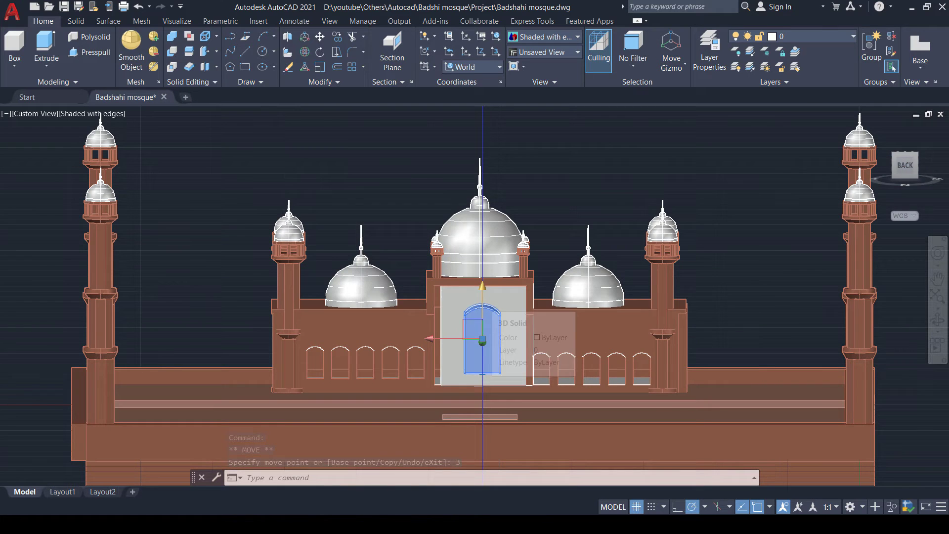
Lower the arched door solid 10 units along Z
click(482, 286)
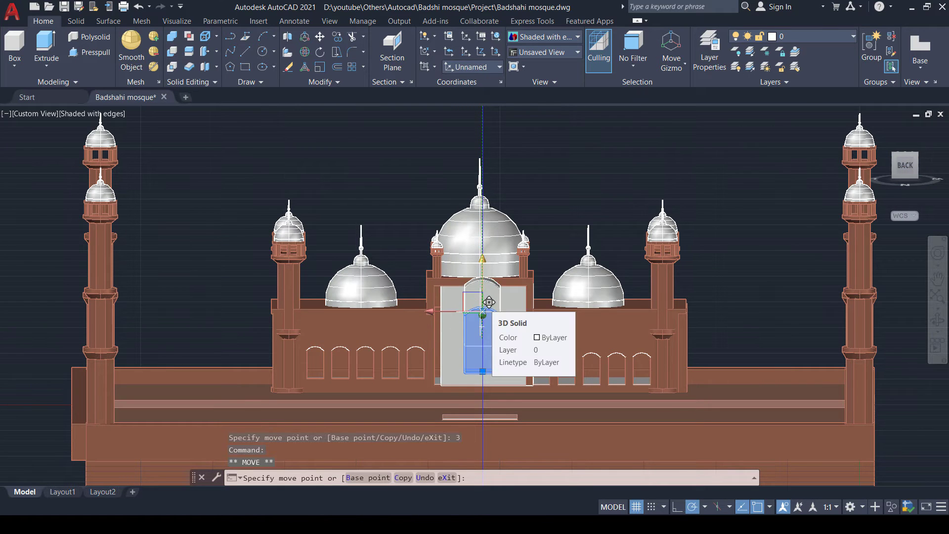
text(-10)
key(Return)
scroll(479, 311, up, 5)
click(937, 320)
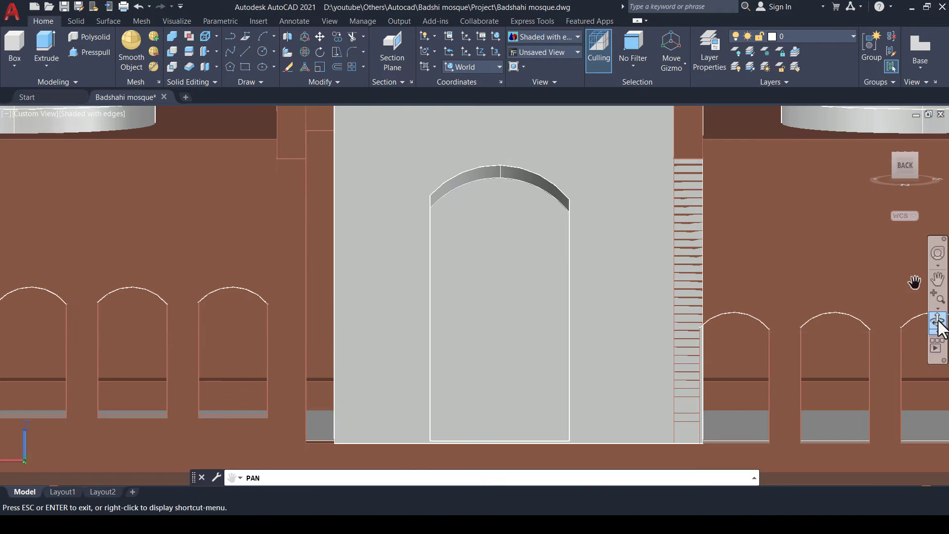
mouse_move(584, 354)
mouse_down()
mouse_move(643, 357)
mouse_move(682, 375)
mouse_move(549, 336)
mouse_up()
key(Escape)
Push the arched door solid -50 units along the axis into the portal box
click(549, 336)
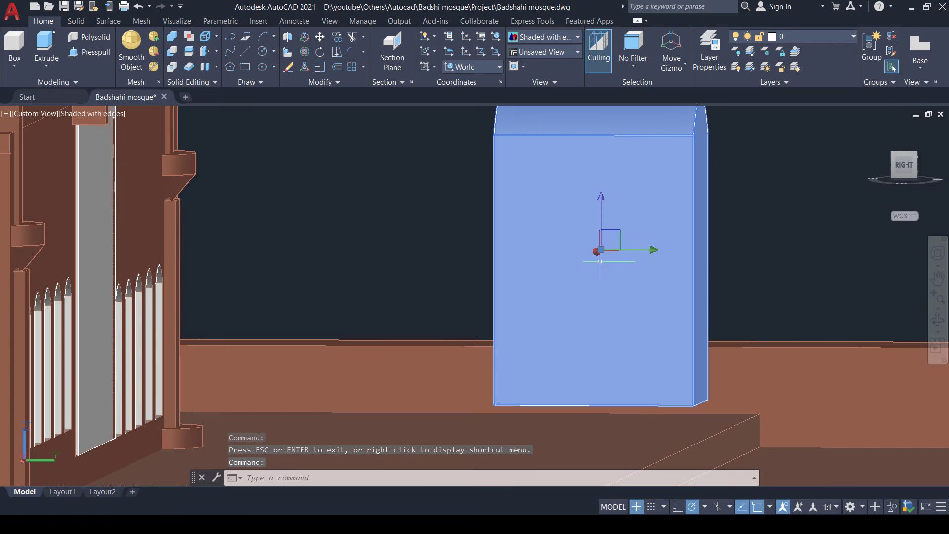
click(592, 241)
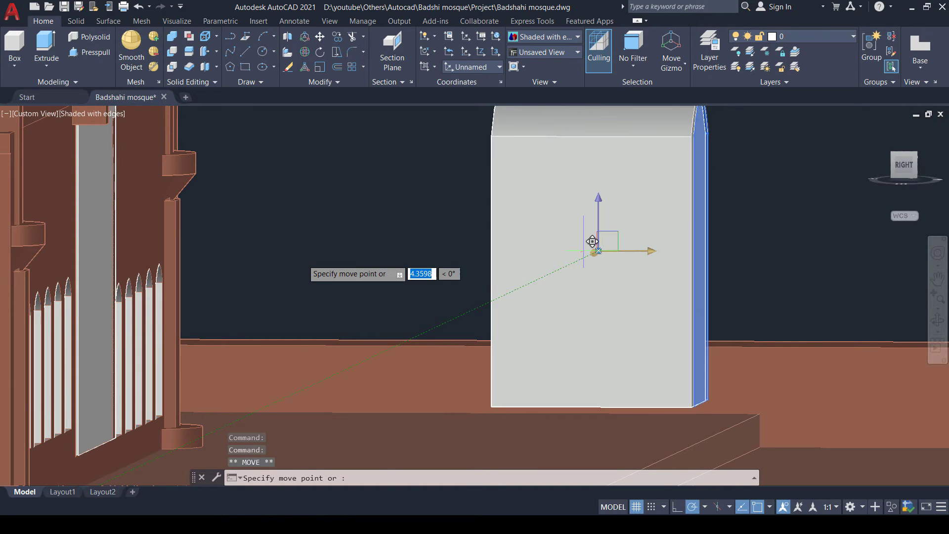
text(-50)
key(Return)
shift+middle_drag(657, 242, 620, 322)
click(545, 287)
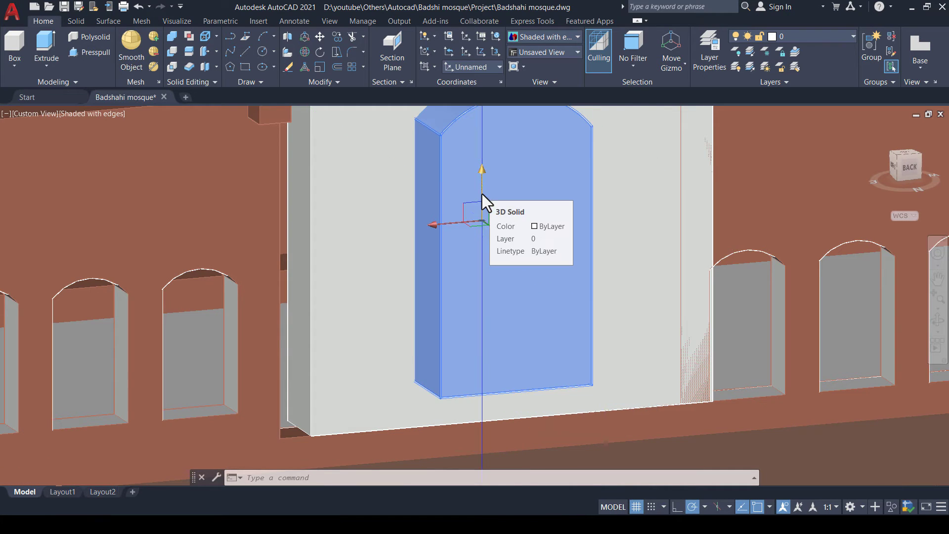
mouse_move(482, 219)
shift+middle_down()
mouse_move(780, 356)
mouse_move(459, 312)
shift+middle_up()
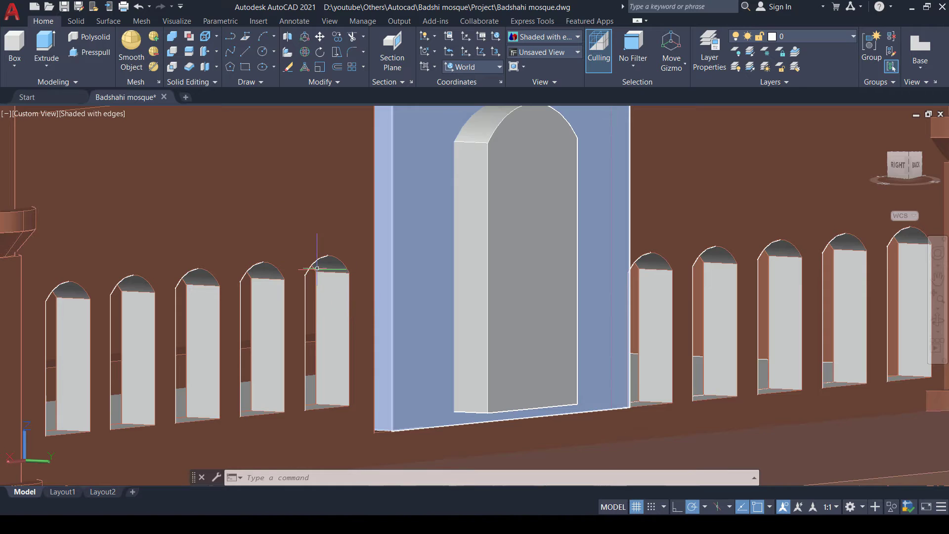
Subtract the arched door solid from the grey portal box, leaving an arched doorway
click(317, 269)
text(sUBTRa)
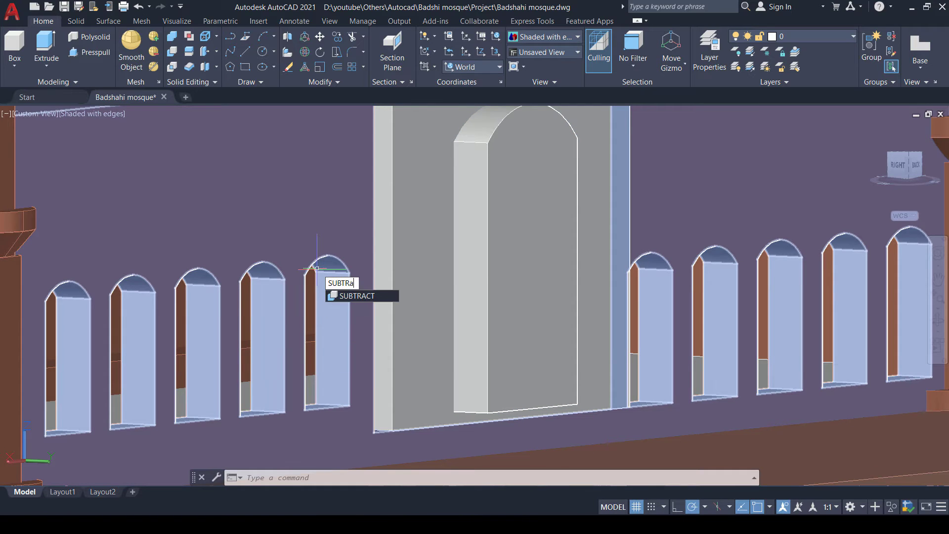
key(Return)
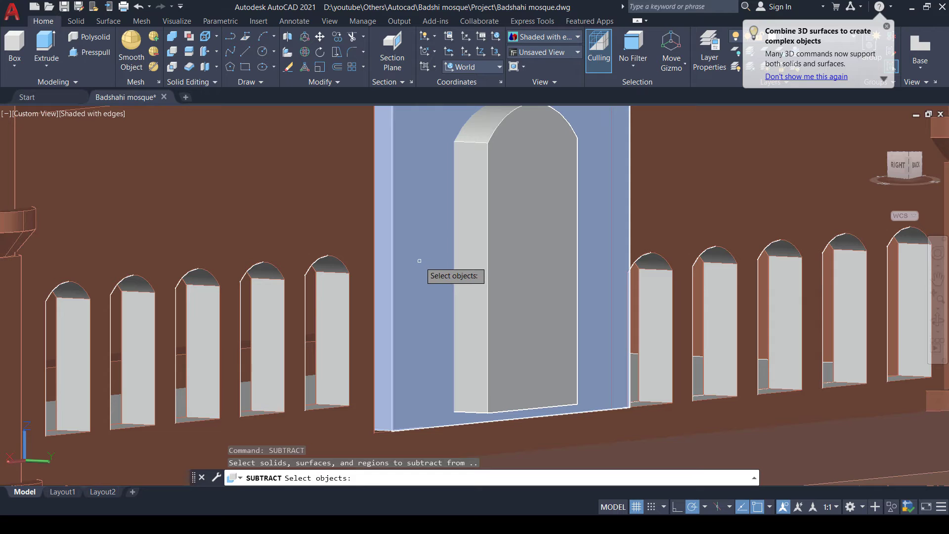
click(420, 260)
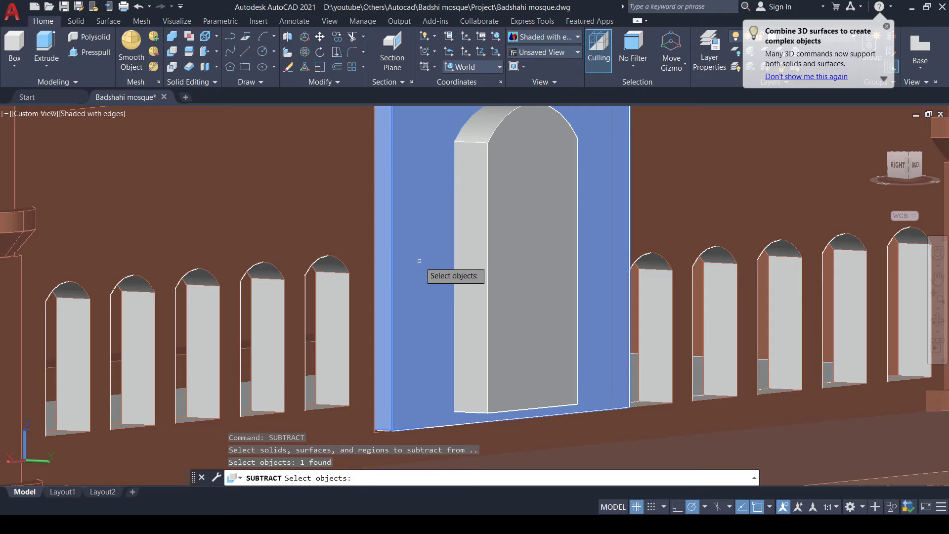
key(Return)
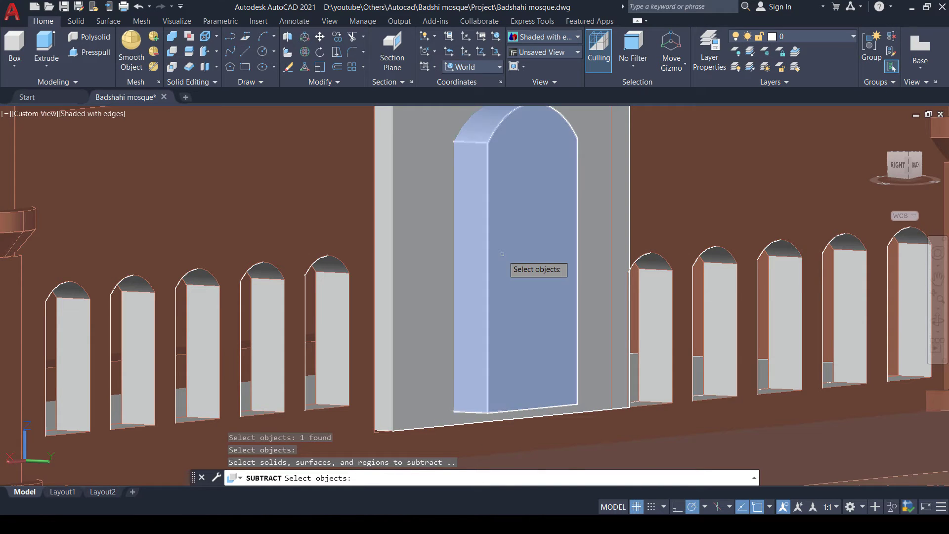
click(502, 254)
key(Return)
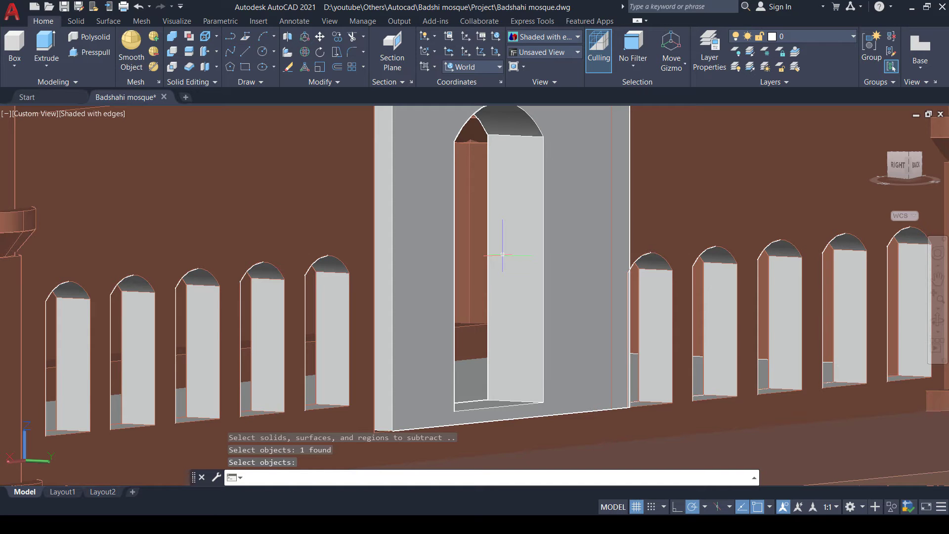
middle_click(890, 316)
middle_click(891, 316)
mouse_move(891, 316)
shift+middle_down()
mouse_move(801, 317)
mouse_move(843, 310)
shift+middle_up()
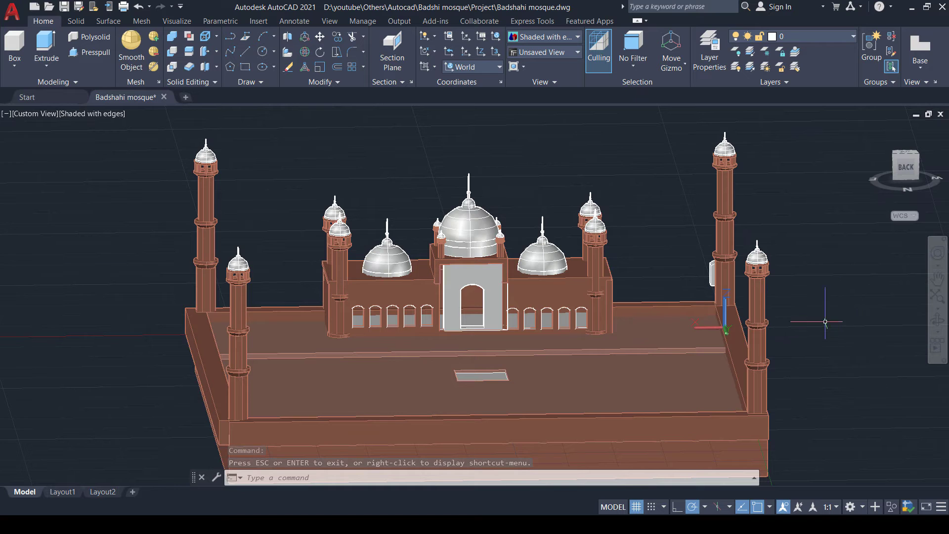
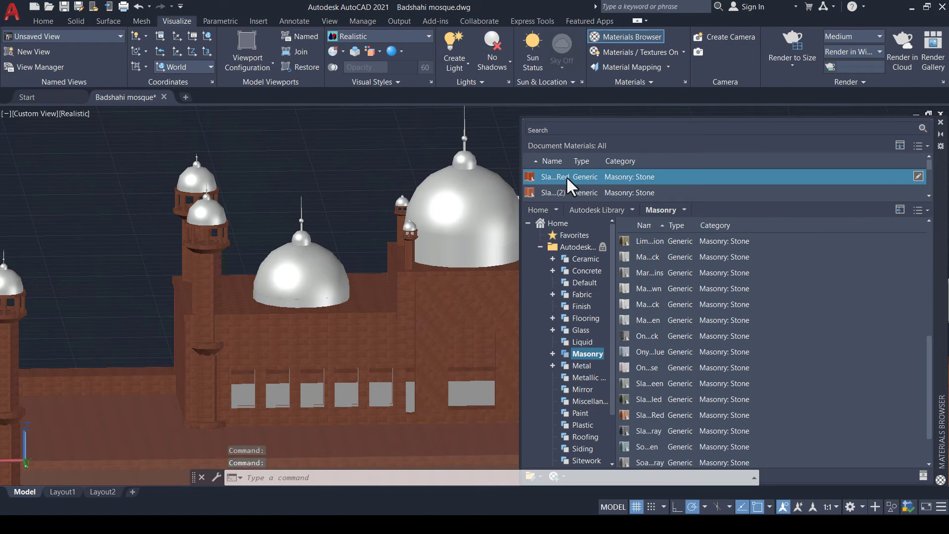
Close the materials library and convert the main mosque body into a NURBS surface
click(940, 122)
shift+middle_drag(791, 296, 593, 387)
mouse_move(603, 386)
shift+middle_down()
mouse_move(658, 382)
mouse_move(615, 420)
mouse_move(610, 404)
shift+middle_up()
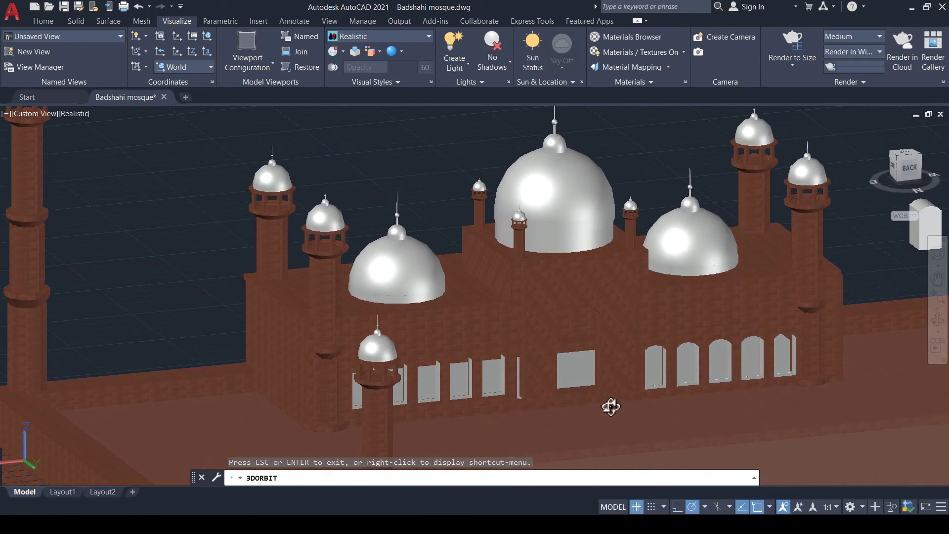
click(108, 21)
click(429, 52)
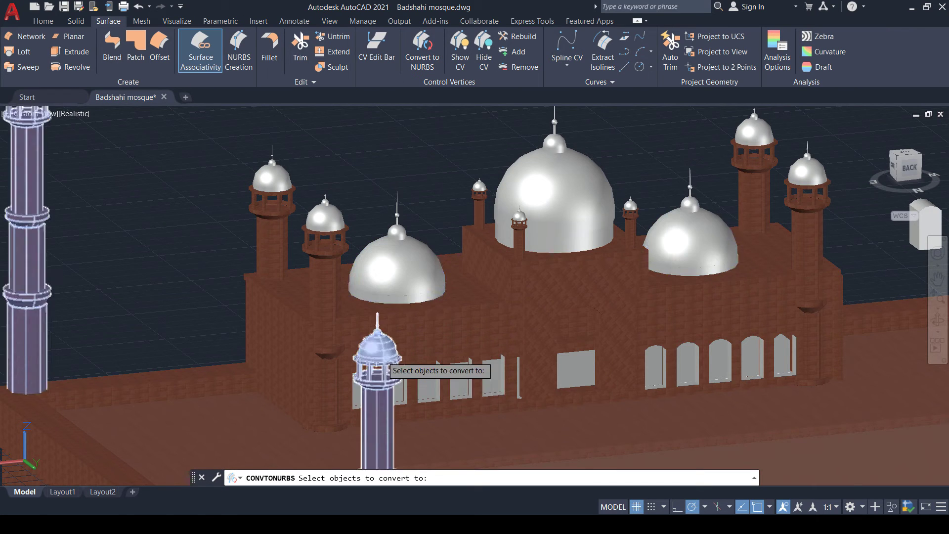
click(427, 326)
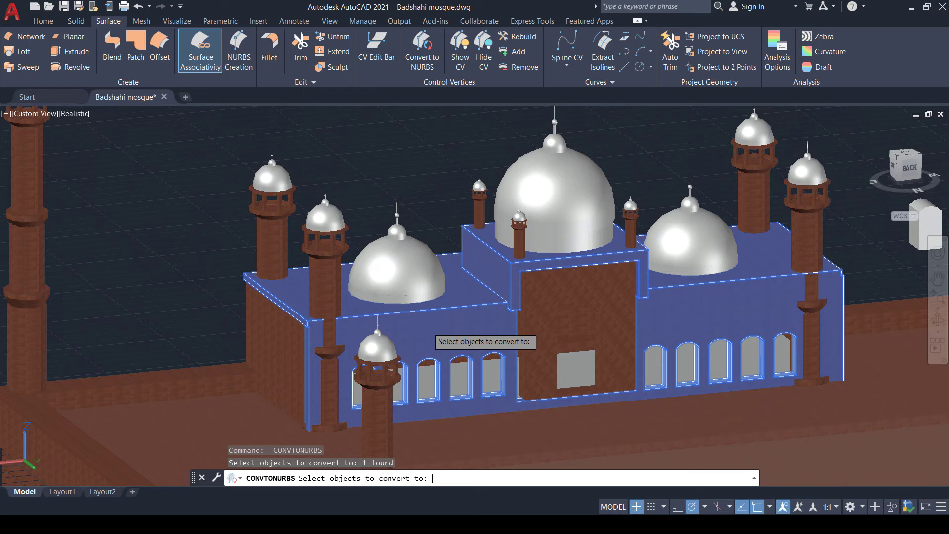
key(Return)
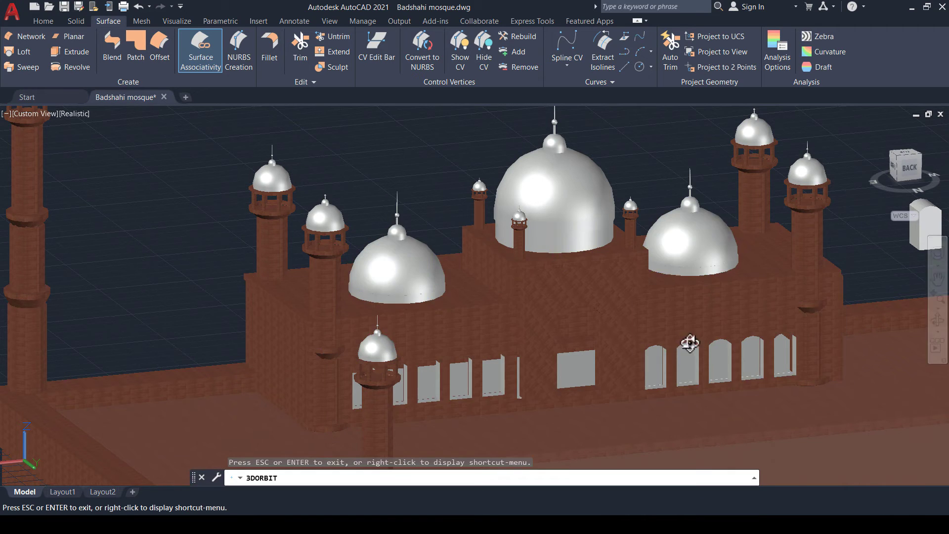
Orbit to review the converted body, then pick the marble material from the drawing's materials
mouse_move(689, 343)
shift+middle_down()
mouse_move(730, 334)
mouse_move(713, 328)
mouse_move(796, 321)
mouse_move(679, 326)
shift+middle_up()
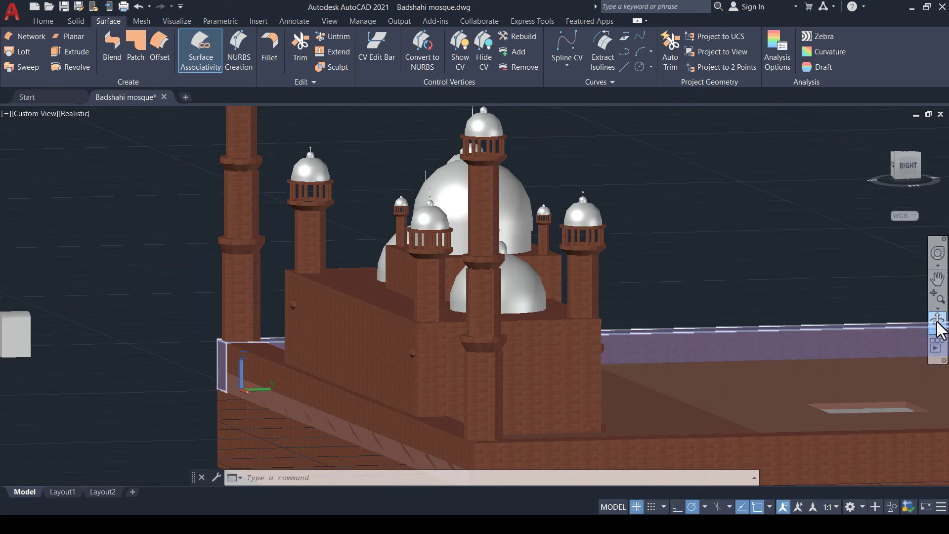
mouse_move(936, 325)
shift+middle_down()
mouse_move(759, 336)
mouse_move(739, 320)
mouse_move(568, 343)
shift+middle_up()
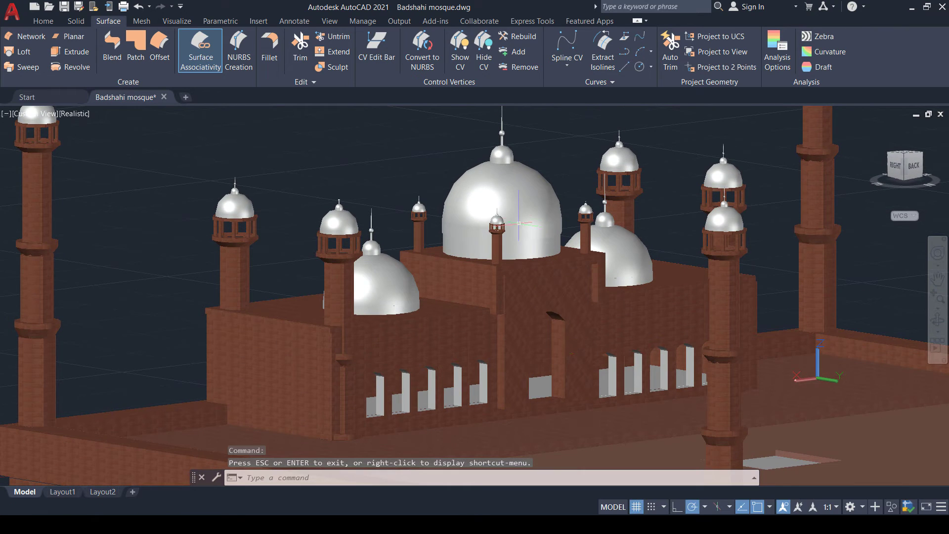
click(176, 21)
click(625, 37)
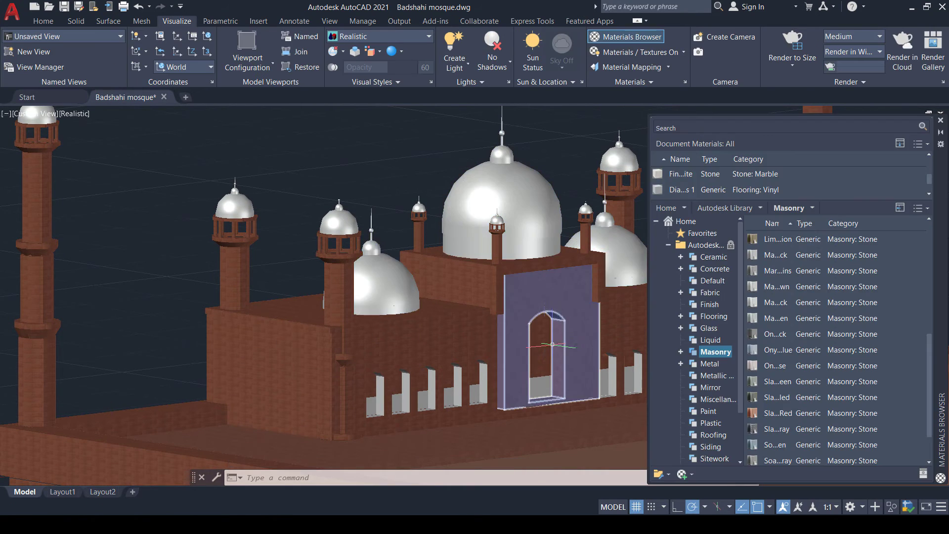
click(707, 169)
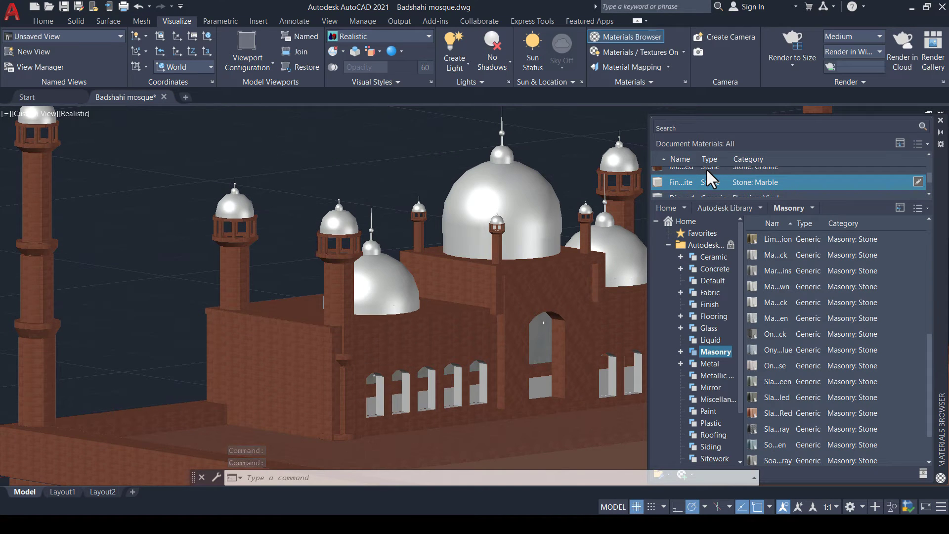
mouse_move(686, 388)
shift+middle_down()
mouse_move(636, 406)
mouse_move(629, 391)
mouse_move(663, 364)
mouse_move(640, 387)
mouse_move(684, 394)
shift+middle_up()
key(Escape)
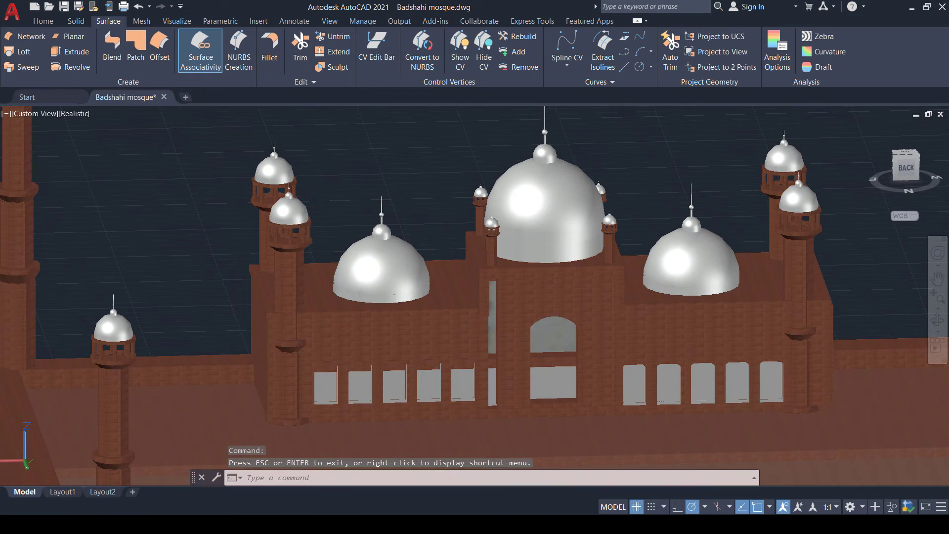
Turn sunlight on for the mosque scene and bring up the exposure settings
click(75, 21)
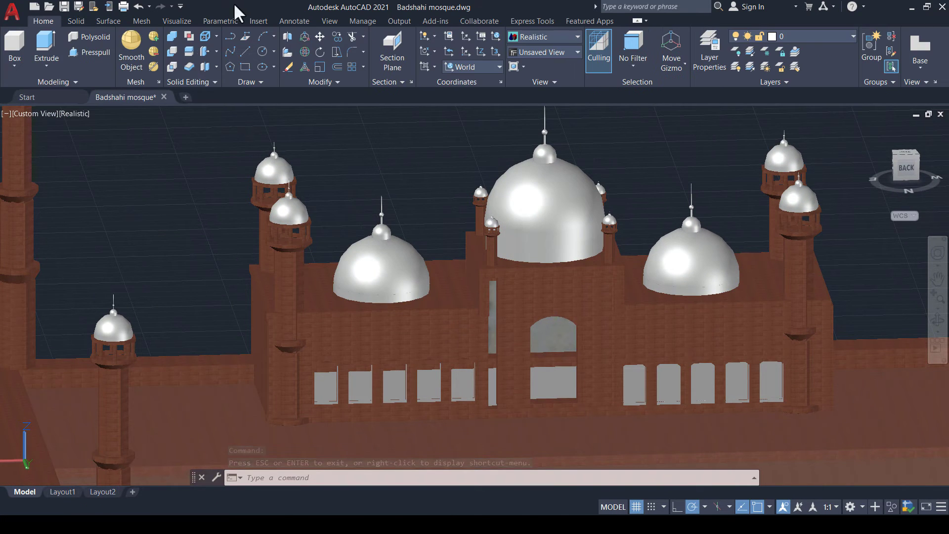
click(176, 21)
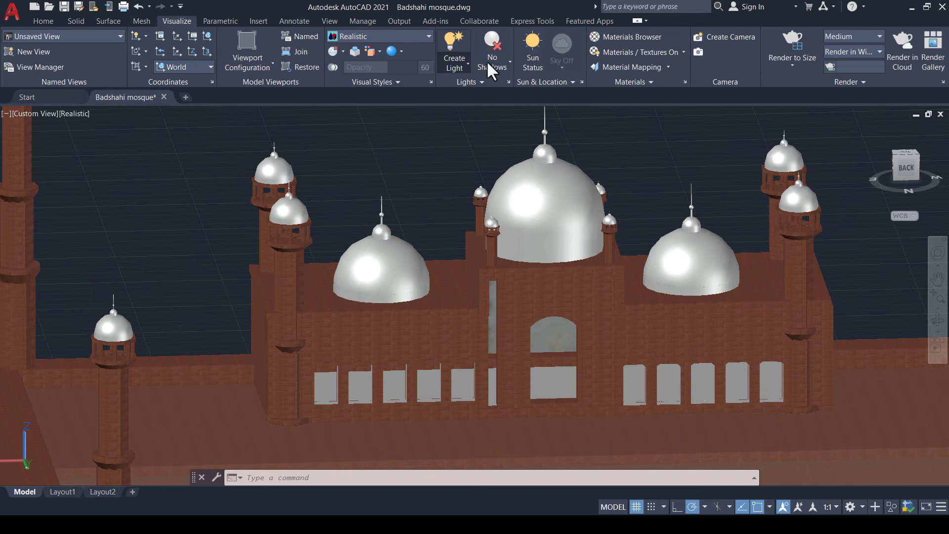
click(531, 63)
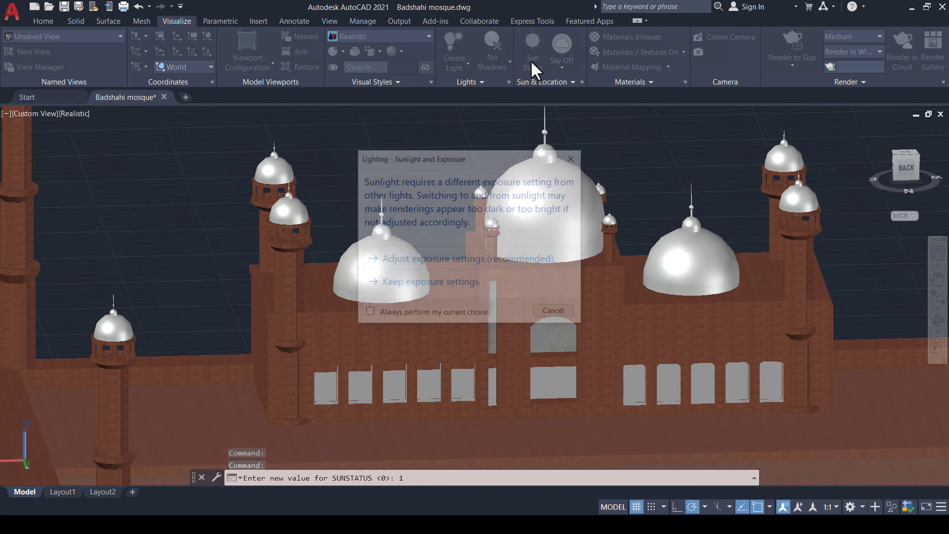
click(448, 262)
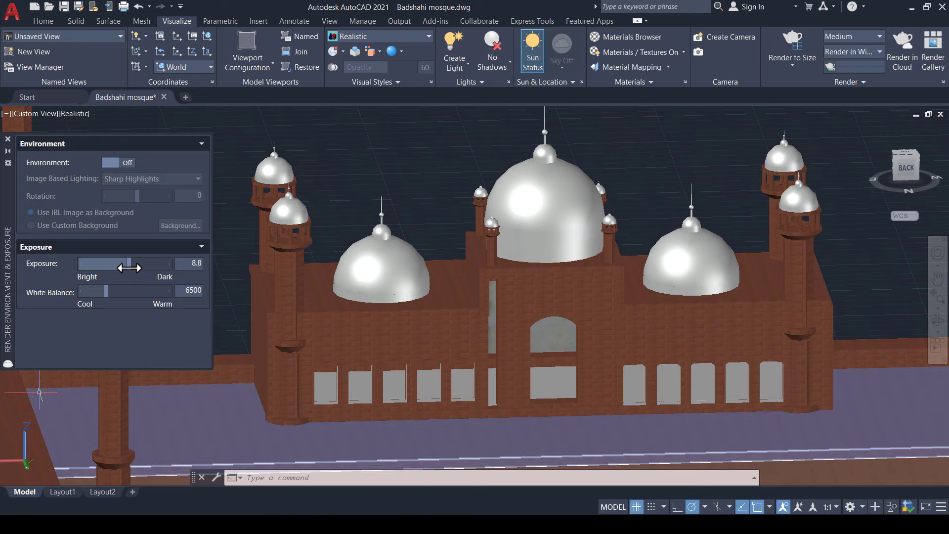
Test exposure and white balance slider values, leaving exposure at 8.8
drag(134, 267, 151, 266)
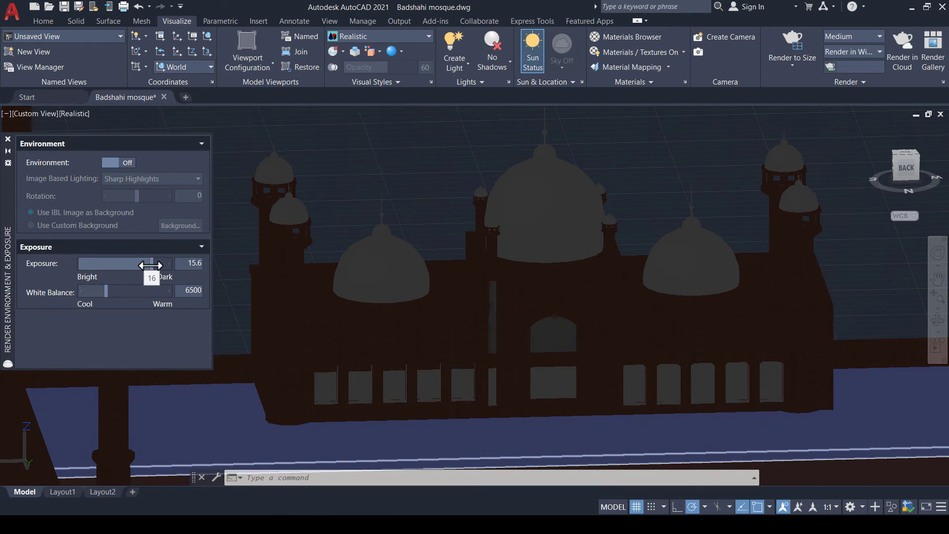
mouse_move(135, 265)
mouse_down()
mouse_move(116, 263)
mouse_move(129, 264)
mouse_up()
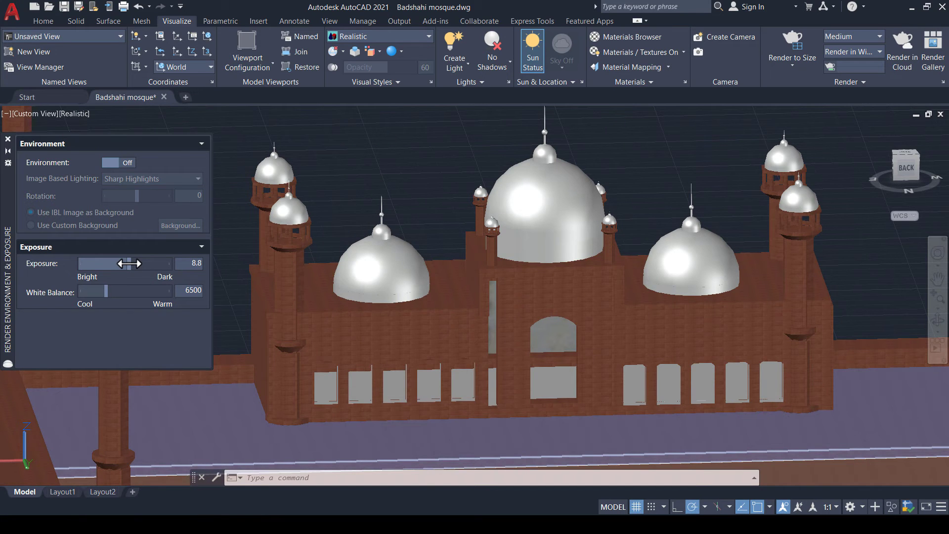
drag(113, 292, 141, 286)
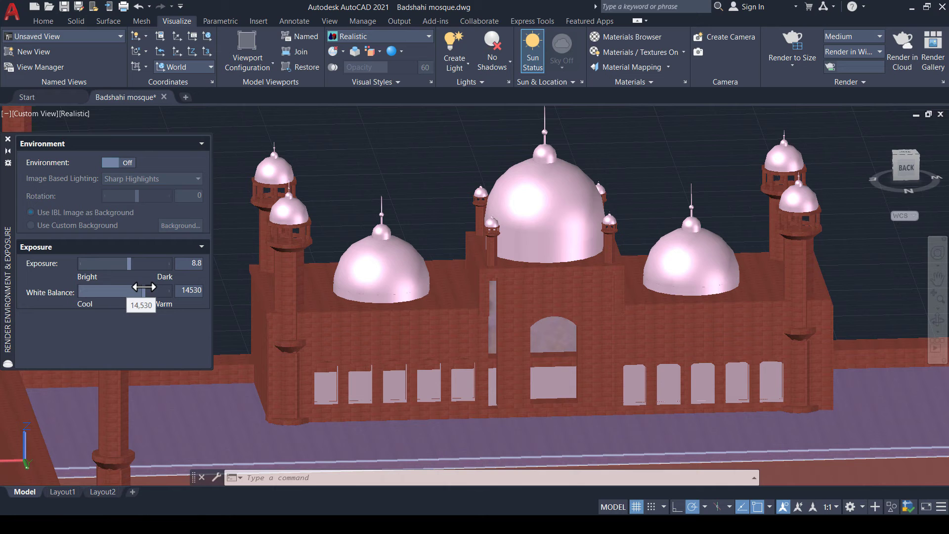
drag(136, 287, 119, 287)
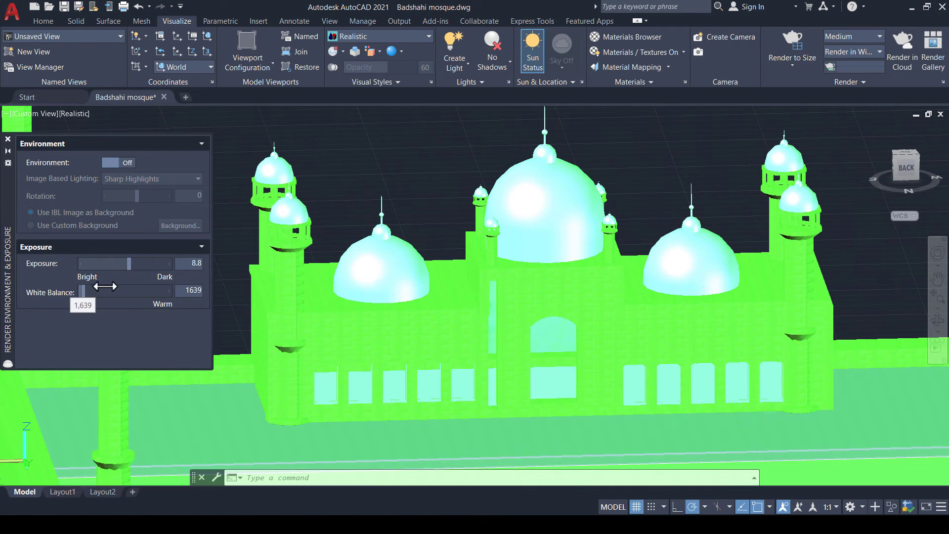
drag(94, 287, 121, 286)
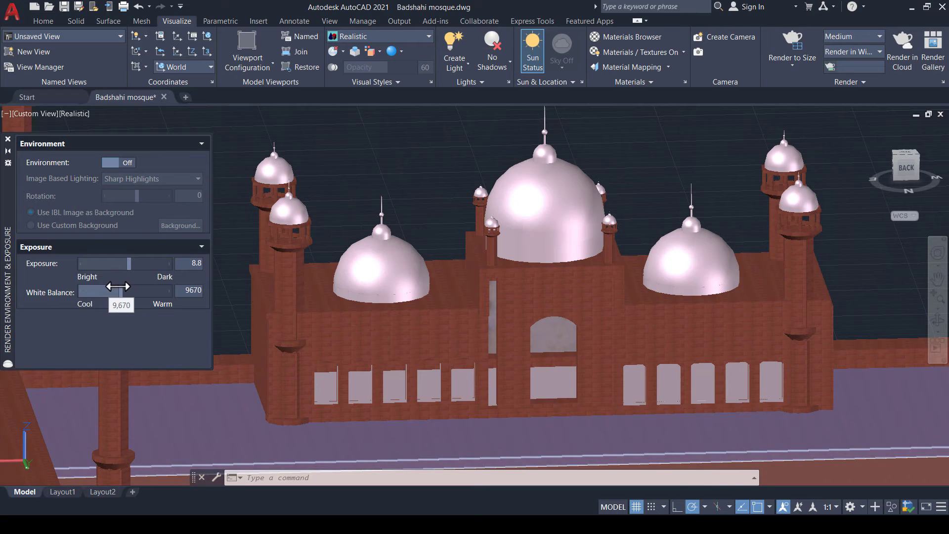
click(7, 139)
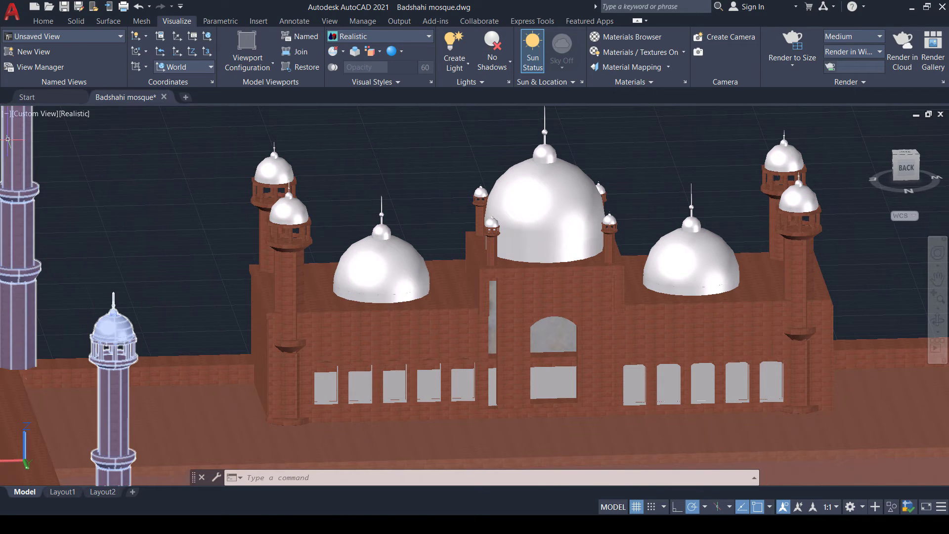
Enable Full Shadows and orbit the mosque to an angled view
click(505, 61)
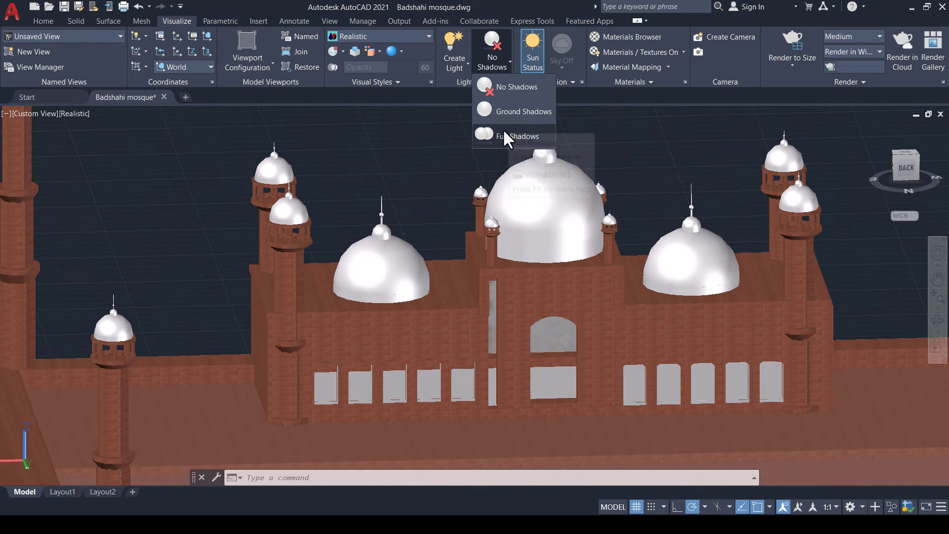
click(490, 132)
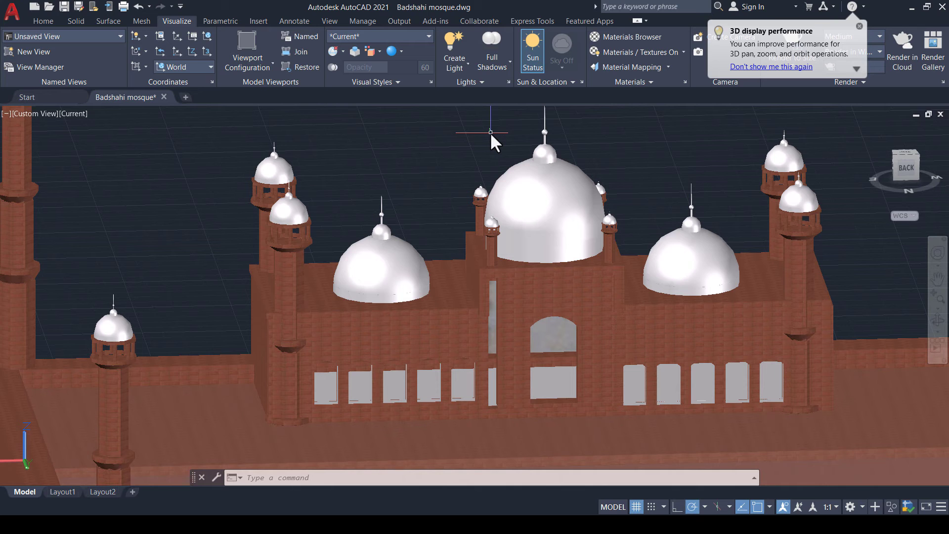
shift+middle_drag(593, 328, 665, 328)
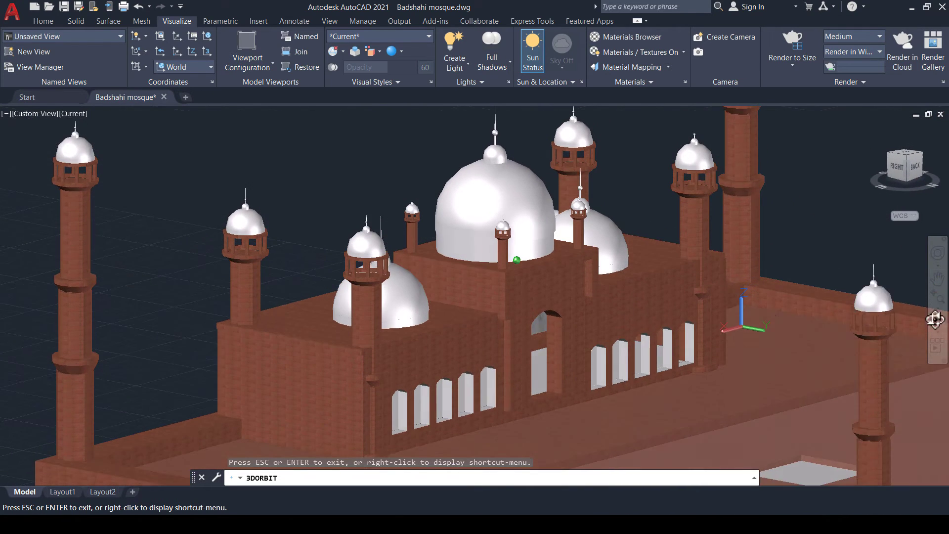
Zoom out and orbit around the whole mosque complex to view it from behind
click(938, 310)
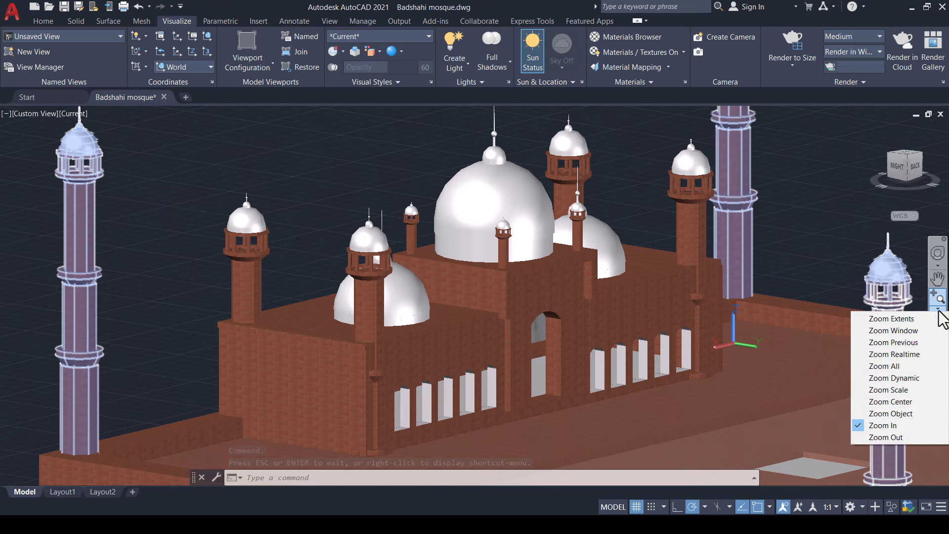
click(887, 435)
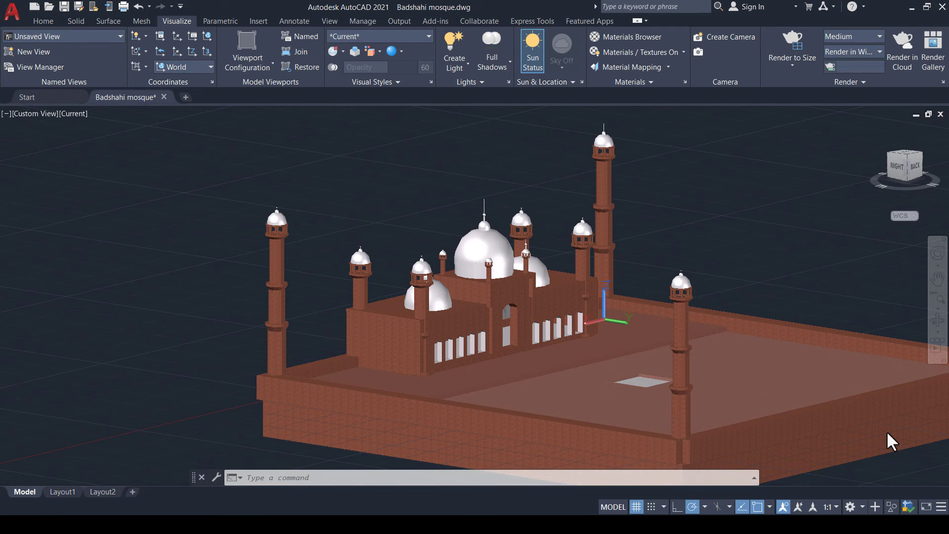
mouse_move(728, 345)
shift+middle_down()
mouse_move(716, 352)
mouse_move(891, 424)
mouse_move(697, 360)
mouse_move(46, 363)
shift+middle_up()
scroll(890, 424, up, 5)
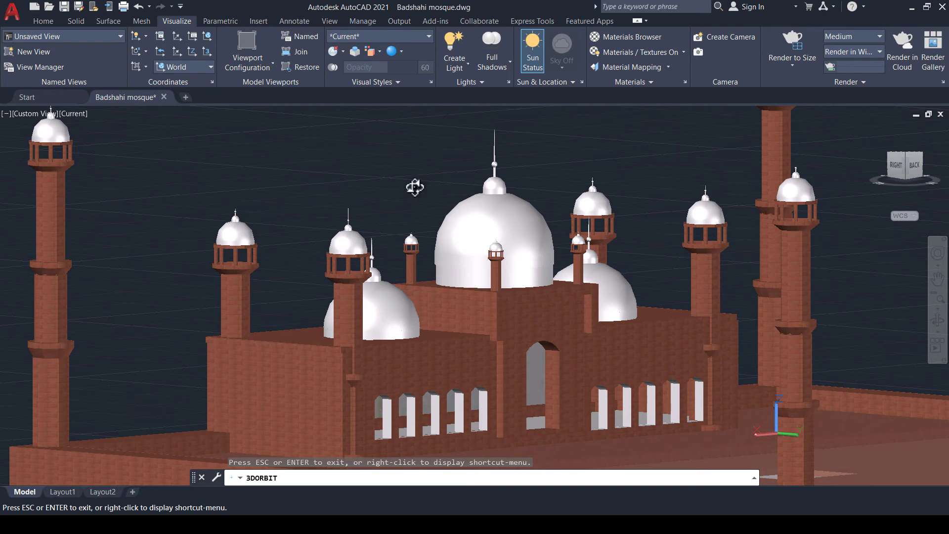
shift+middle_drag(414, 186, 506, 144)
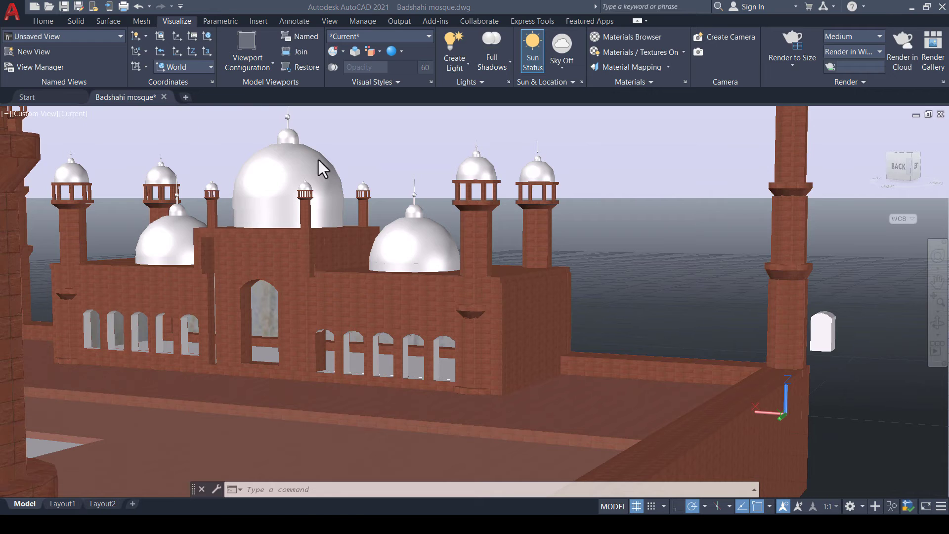
Zoom in and pan the view to centre the right minaret
click(938, 301)
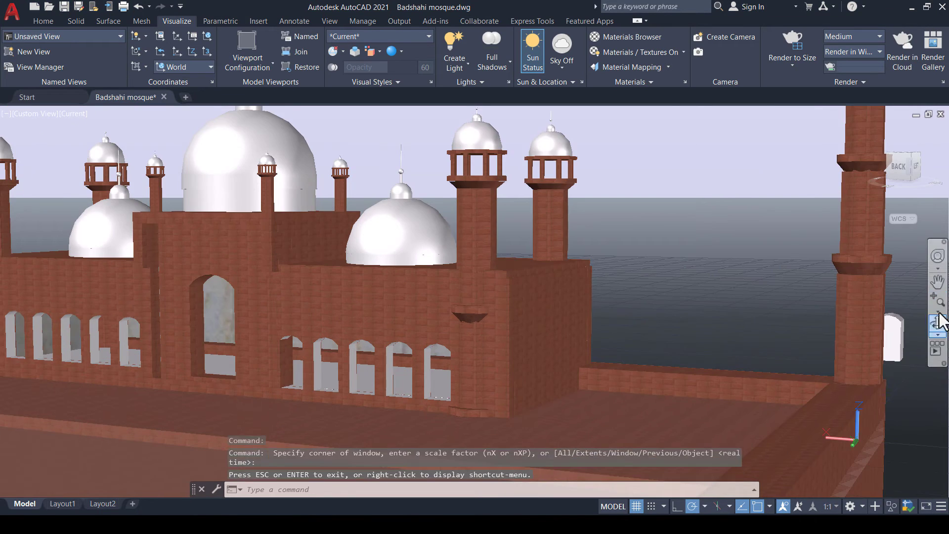
mouse_move(884, 346)
mouse_down()
mouse_move(552, 463)
mouse_move(537, 445)
mouse_up()
key(Escape)
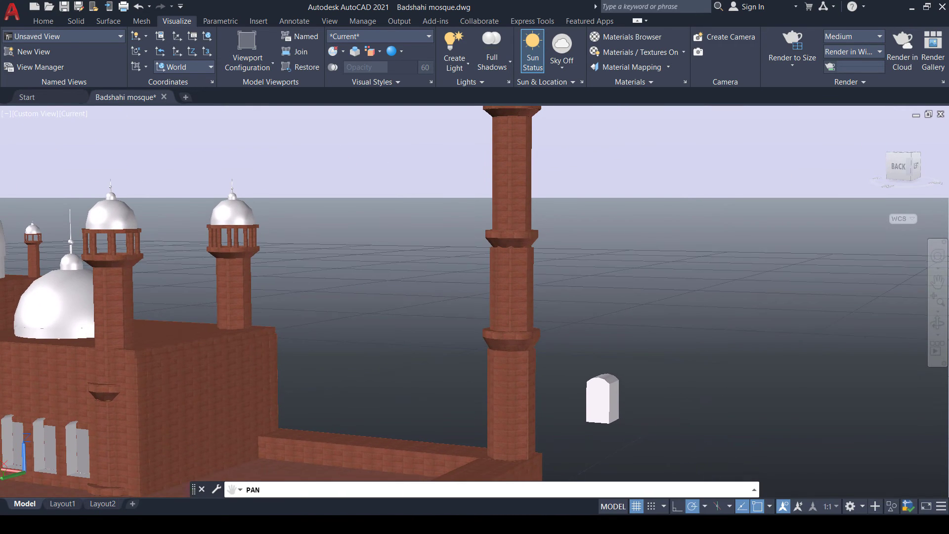
scroll(388, 482, up, 2)
Paste the white arched block onto the courtyard floor beside the mosque wall
key(ctrl+v)
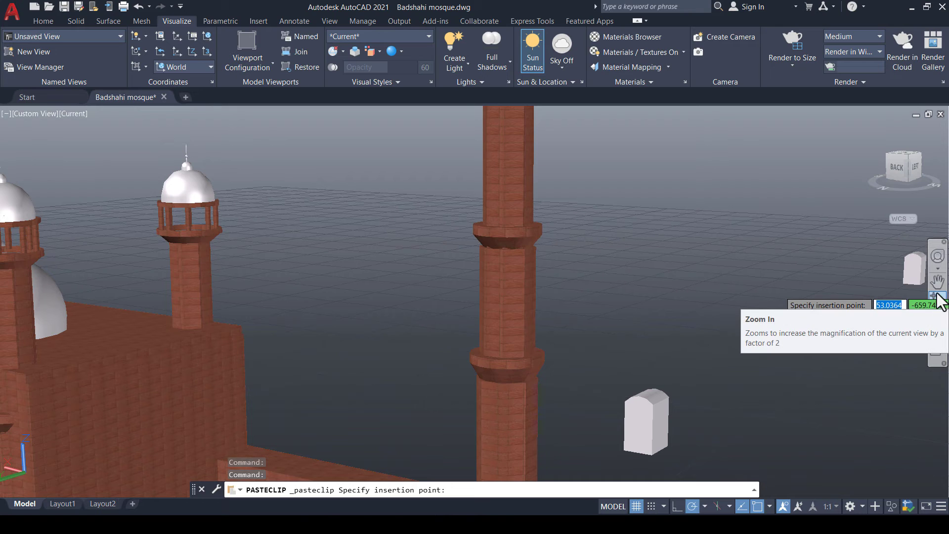
click(938, 282)
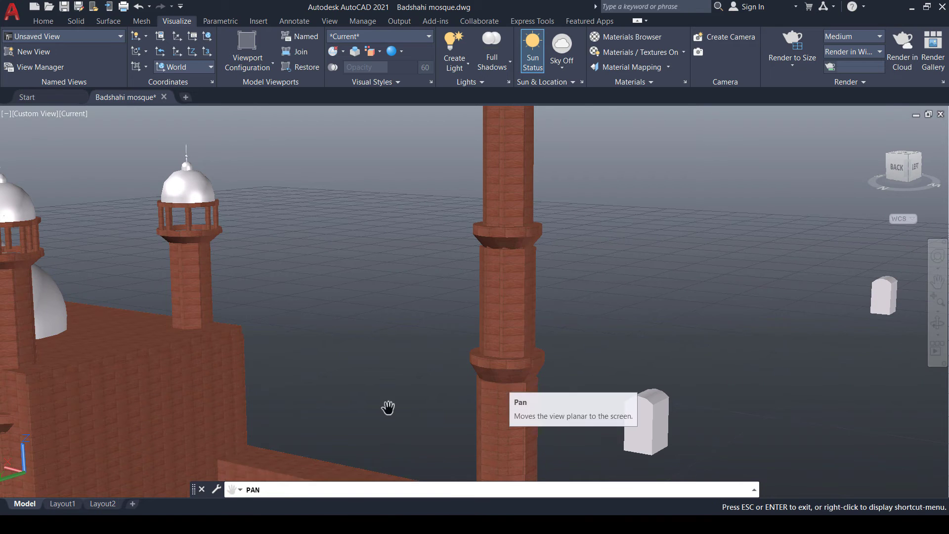
mouse_move(388, 406)
mouse_down()
mouse_move(441, 298)
mouse_move(470, 285)
mouse_up()
key(Escape)
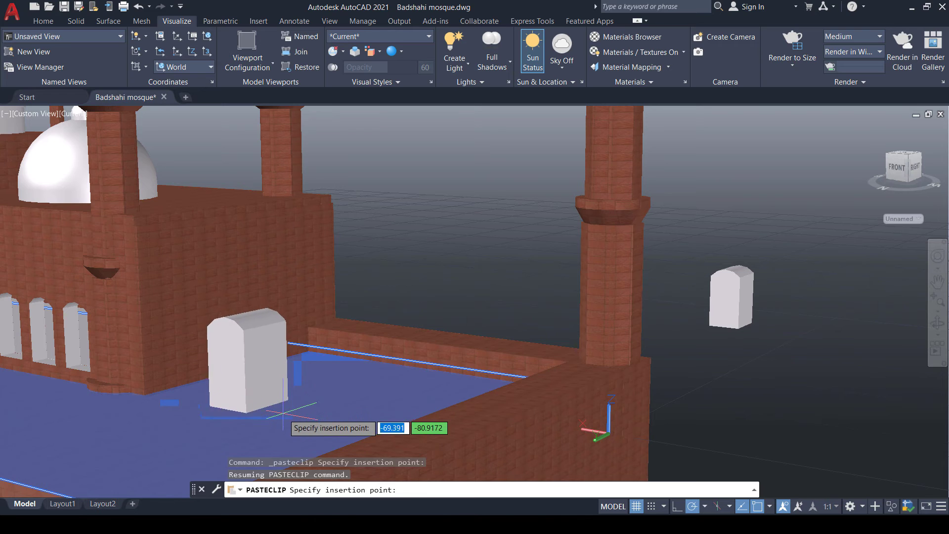
key(Escape)
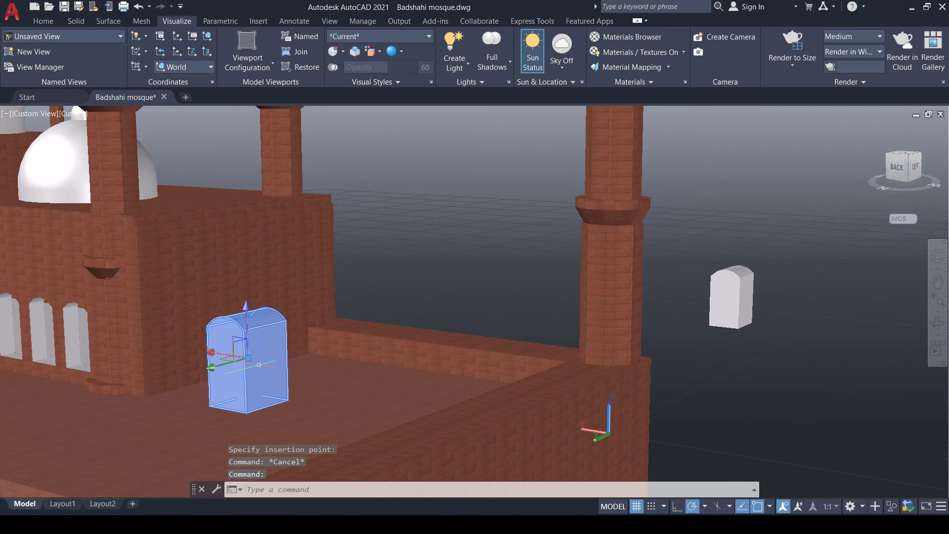
Rotate the pasted arched block 90 degrees about its Z axis with 3DROTATE, based at its corner
click(43, 20)
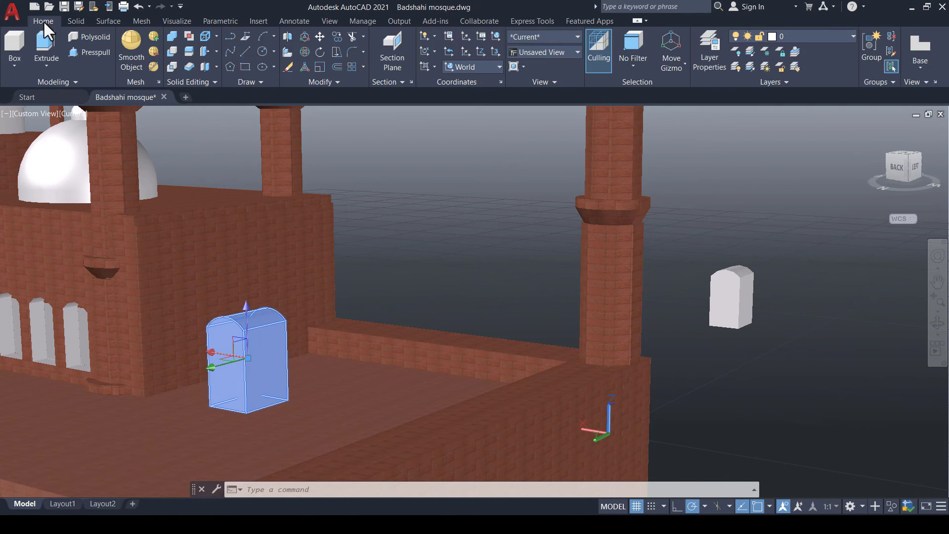
click(304, 52)
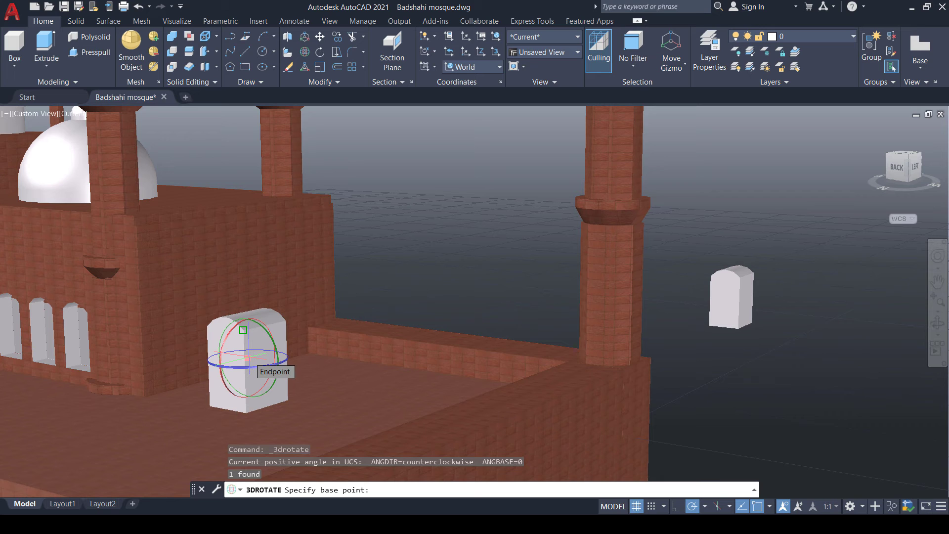
click(243, 330)
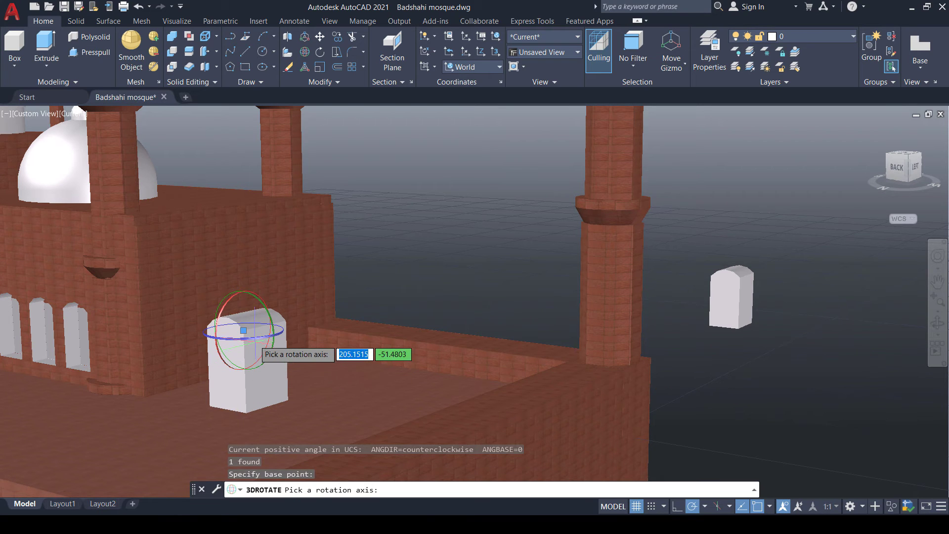
click(251, 340)
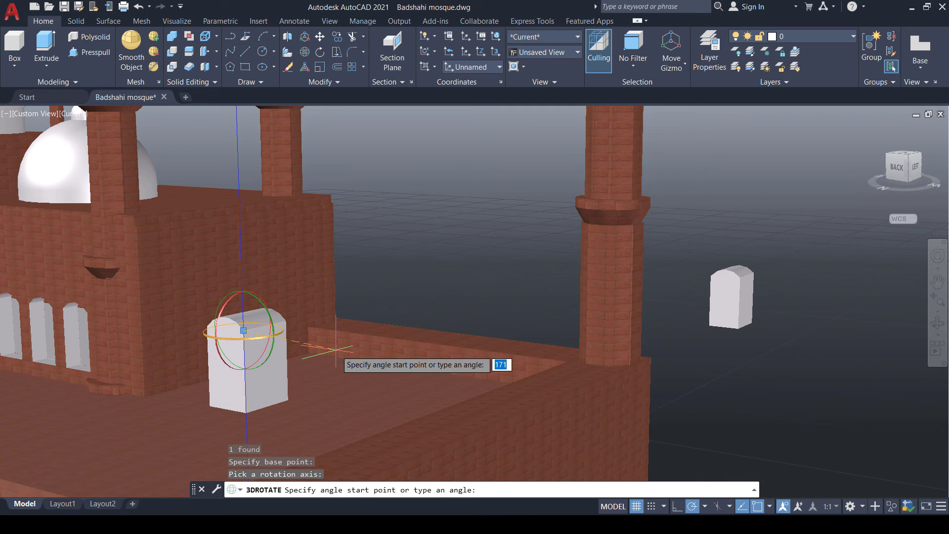
text(90)
key(Return)
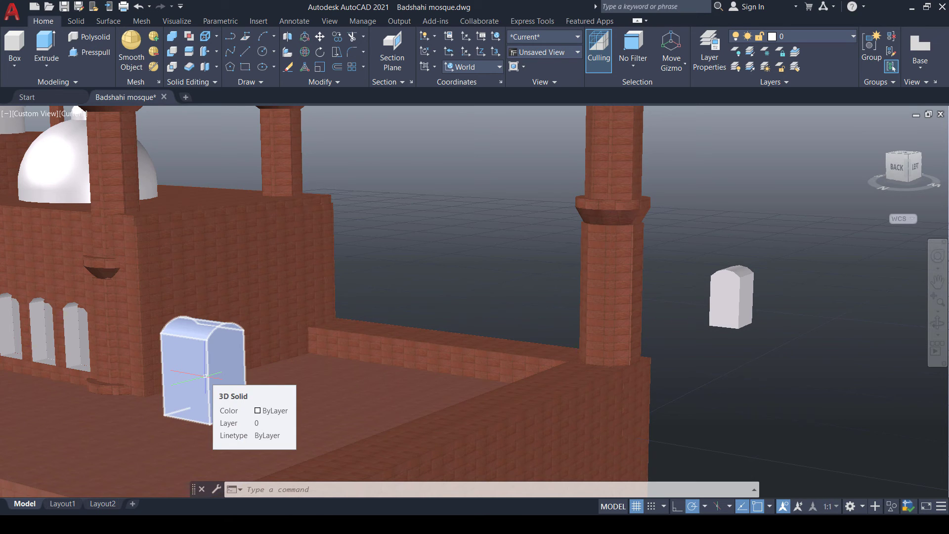
key(Escape)
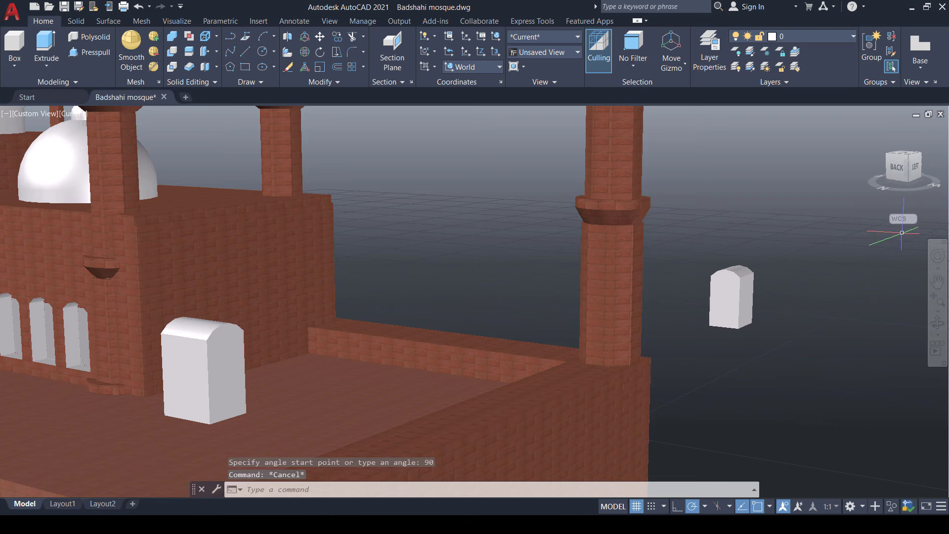
Switch to a top plan view, zoom in and pan to bring the domes into view
click(901, 150)
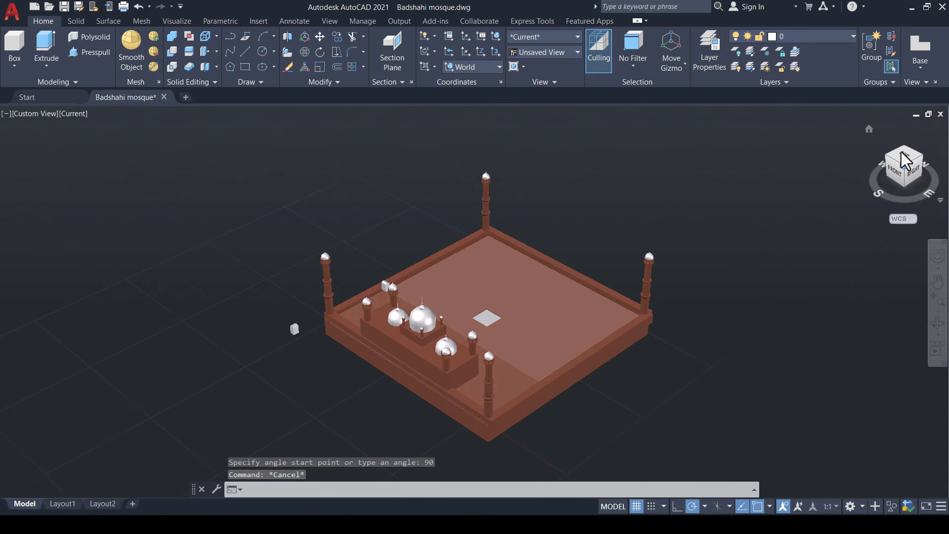
click(906, 158)
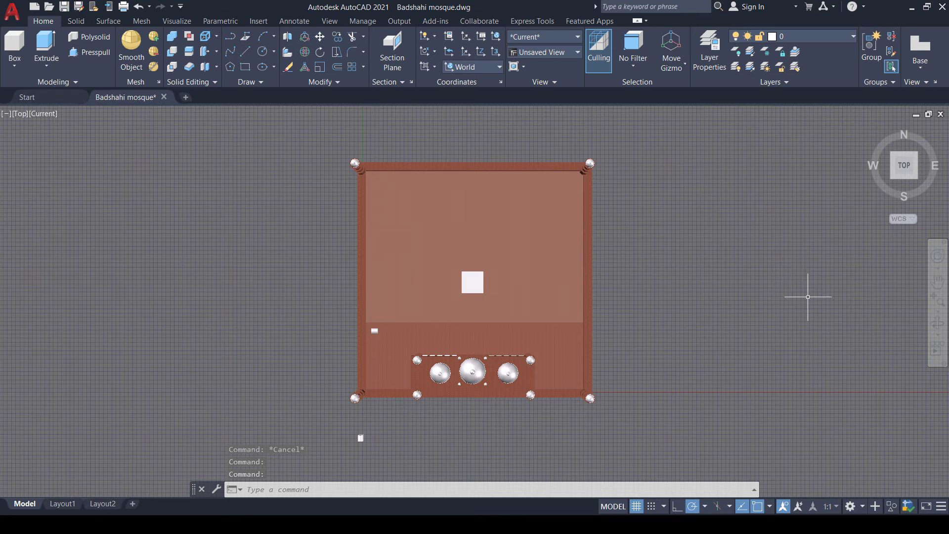
click(937, 303)
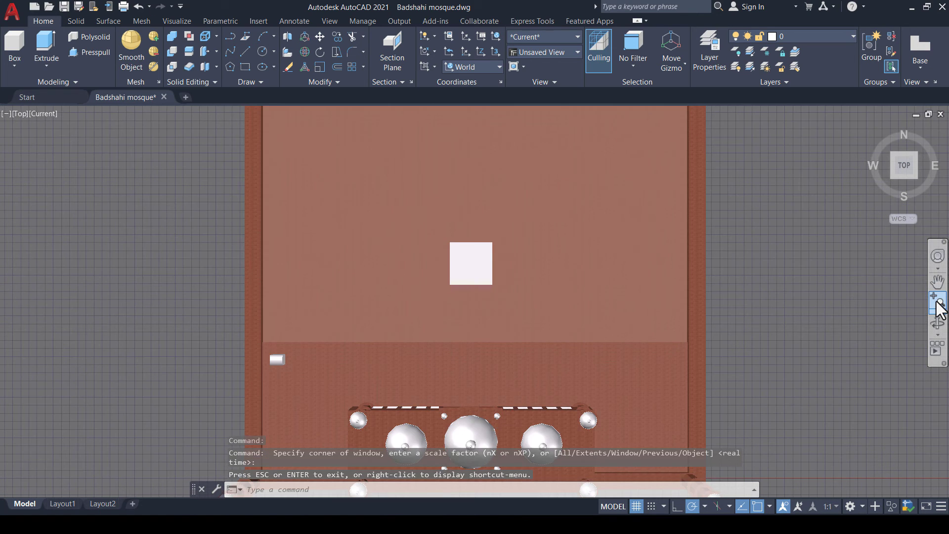
click(937, 282)
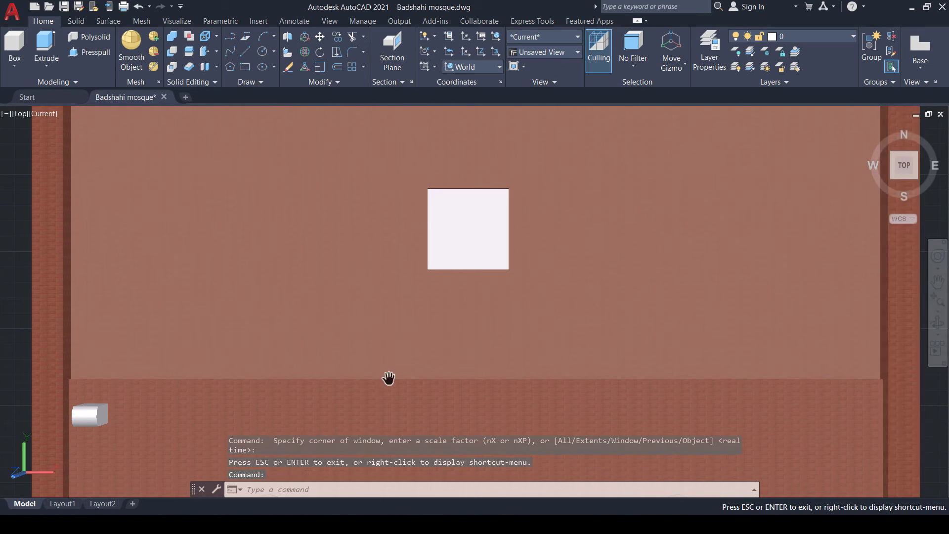
drag(308, 386, 423, 178)
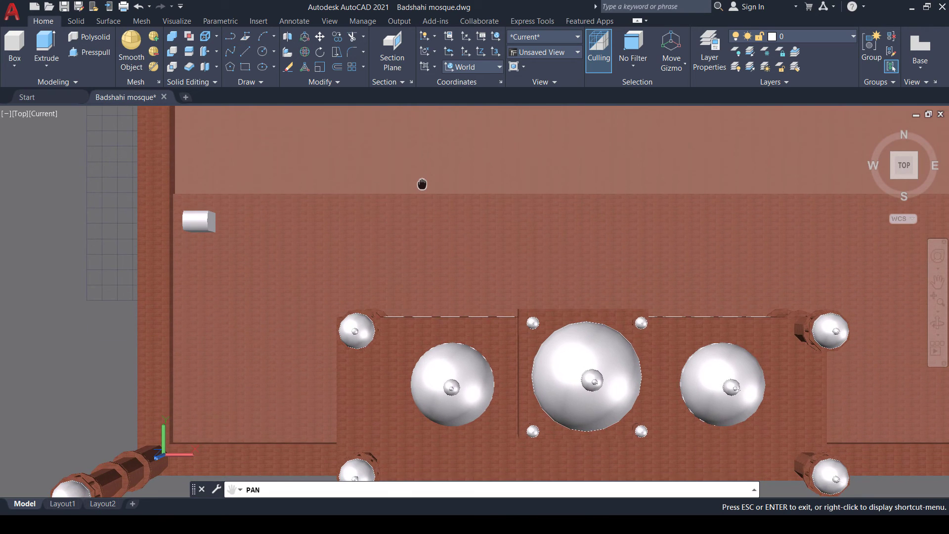
key(Escape)
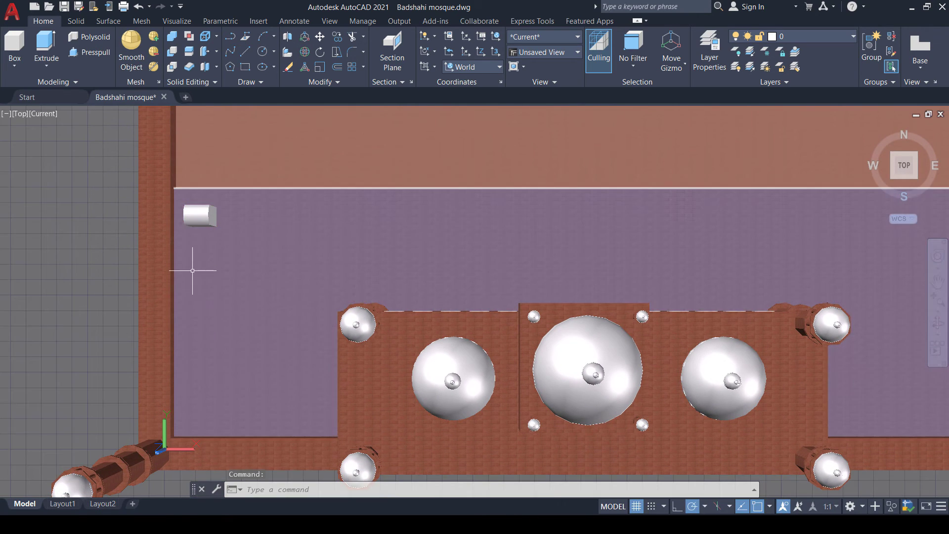
Move the floor slab in front of the domes by -20 units and orbit to a tilted view
click(207, 193)
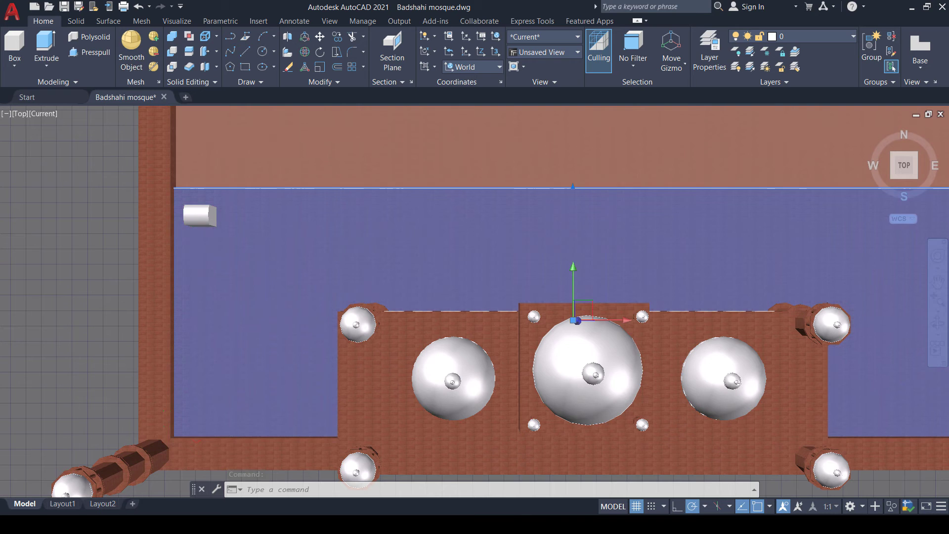
text(-20)
key(Return)
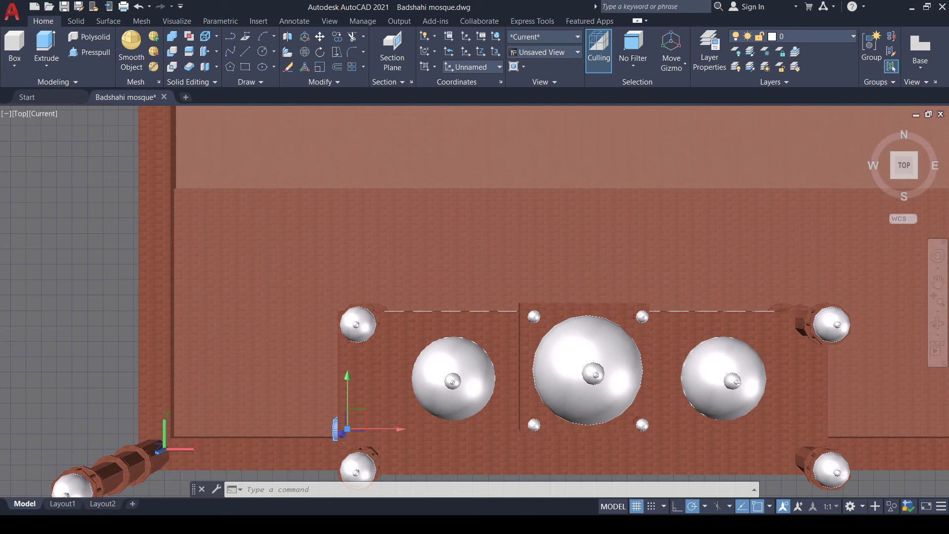
mouse_move(361, 289)
shift+middle_down()
mouse_move(536, 371)
mouse_move(699, 398)
mouse_move(695, 380)
shift+middle_up()
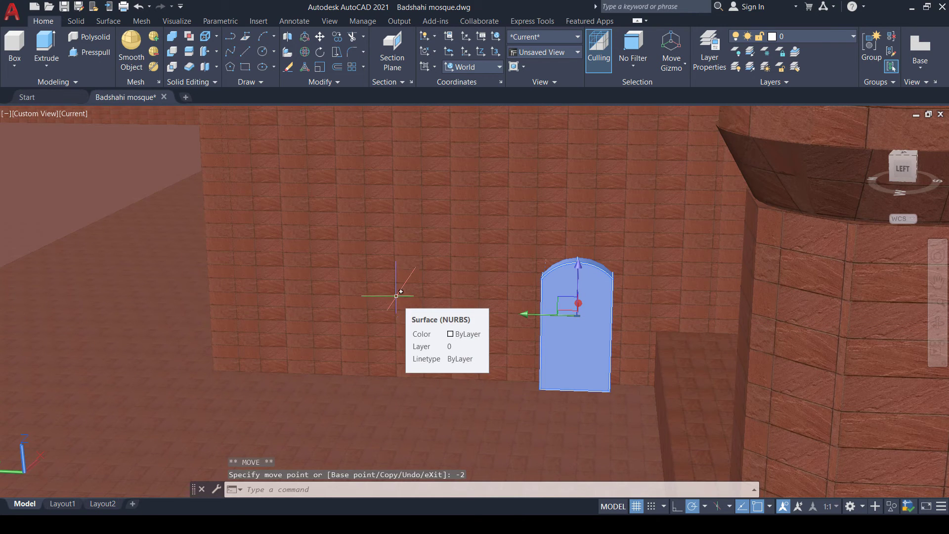
Array the arched door block into 2 columns and 3 rows with 22 row spacing
click(448, 36)
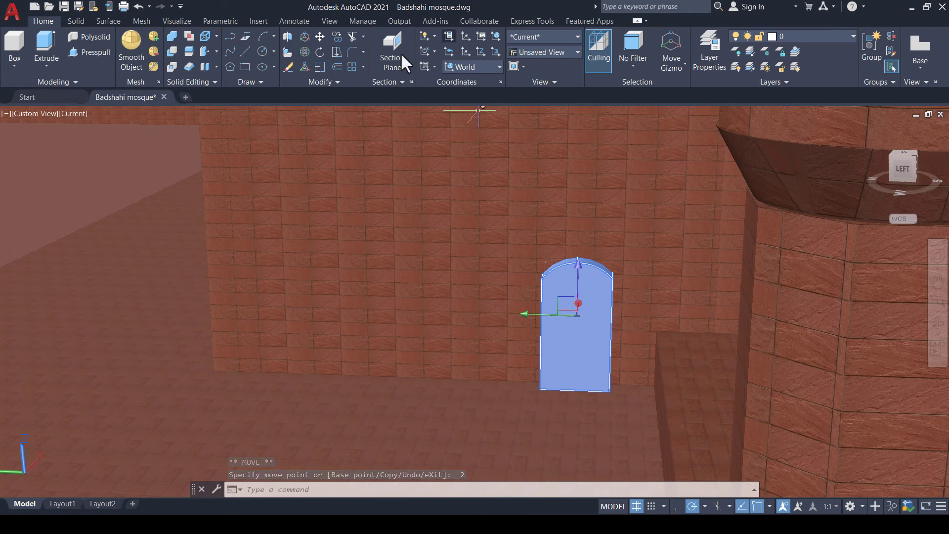
click(352, 67)
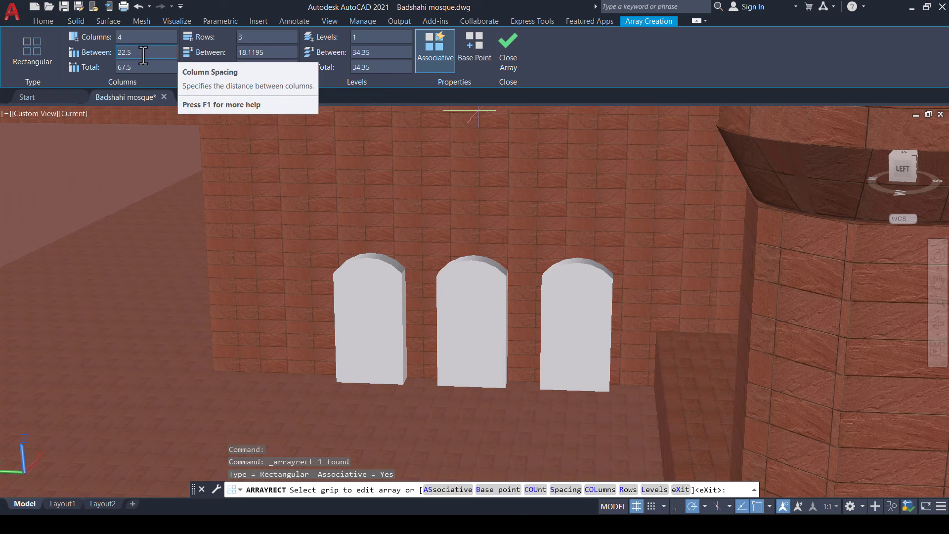
click(262, 37)
click(143, 37)
text(1)
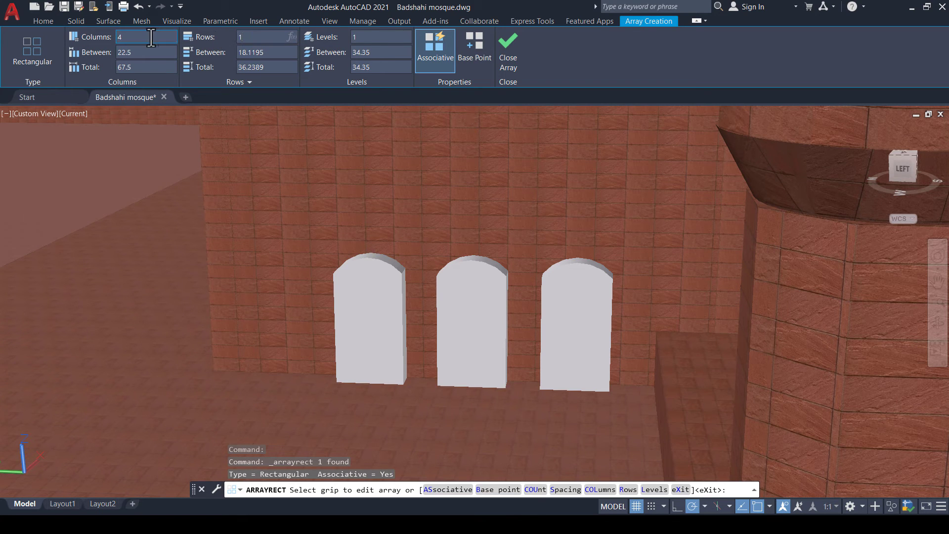
text(20)
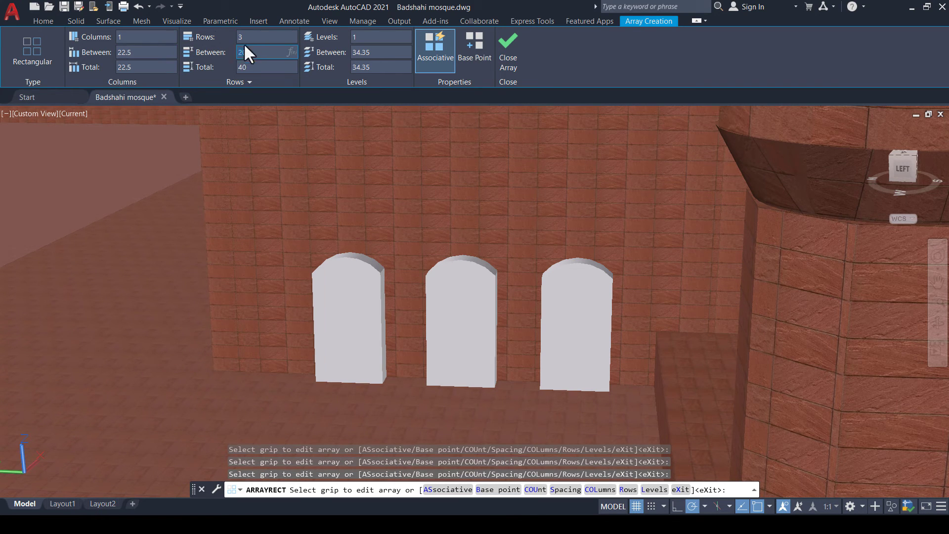
text(22)
click(146, 37)
text(2)
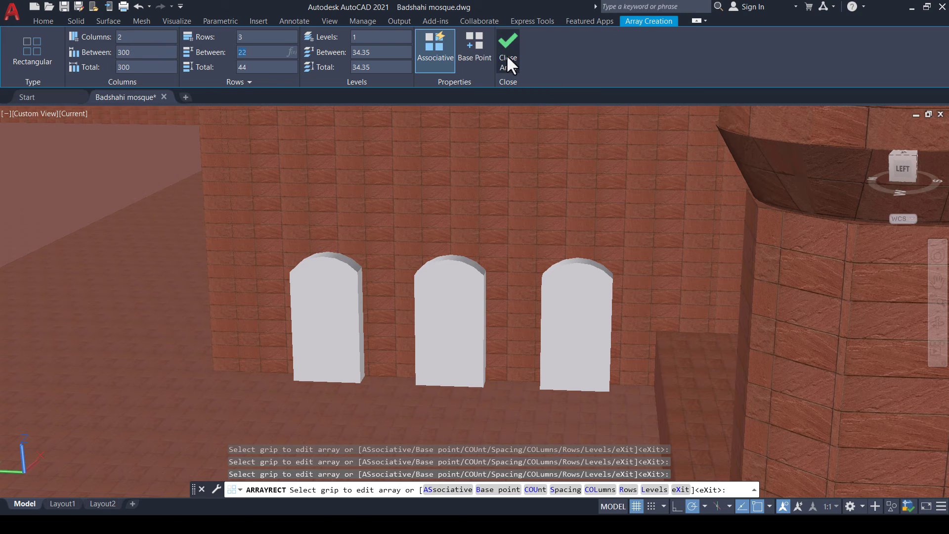
click(506, 55)
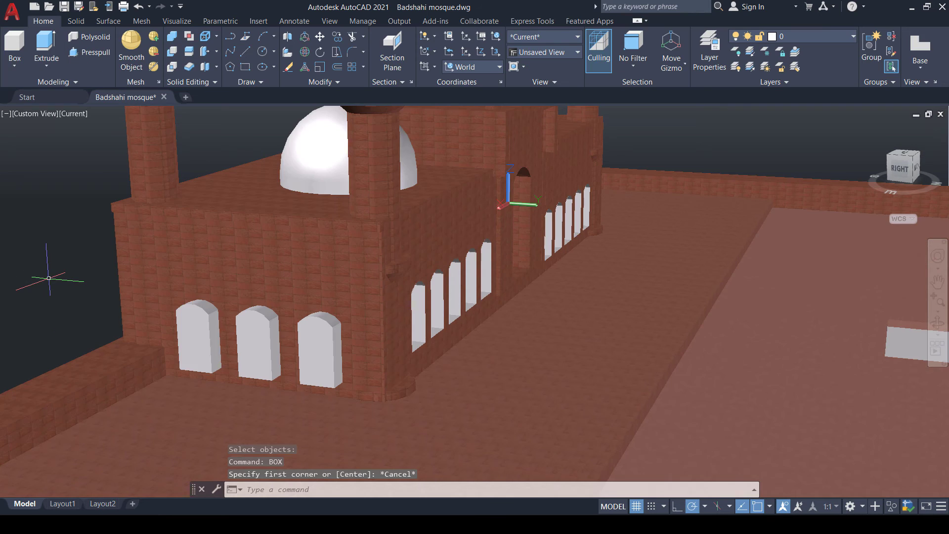
Subtract the three arched door solids from the front wall to cut door openings
text(SUBTRACT)
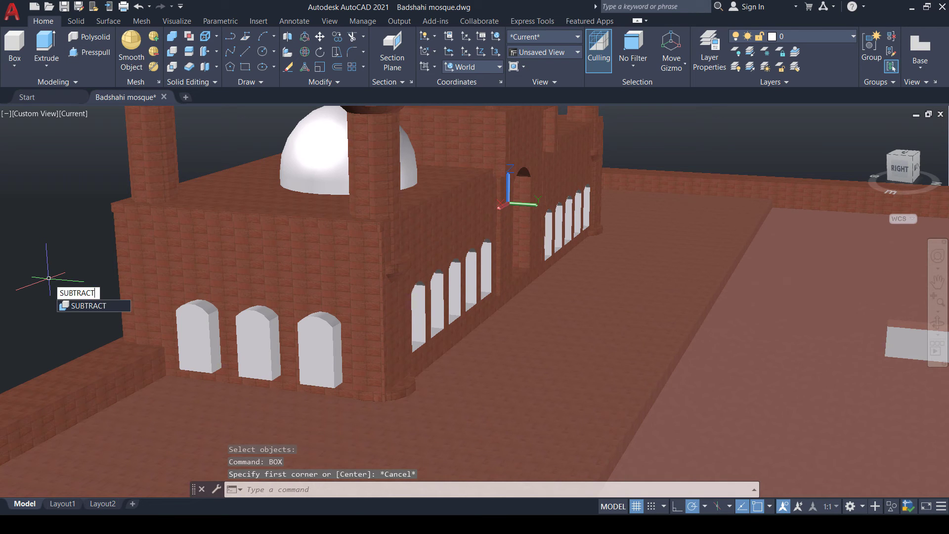
key(Return)
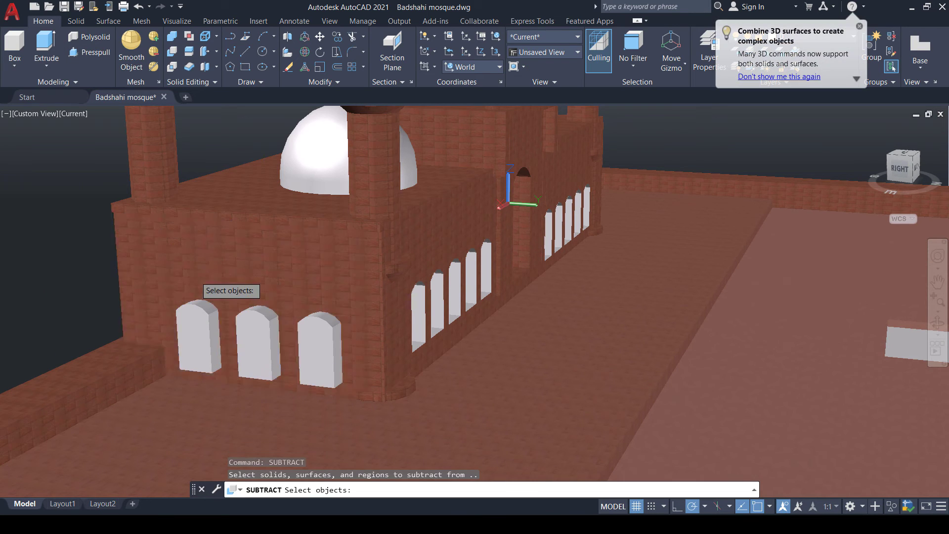
click(194, 275)
click(196, 324)
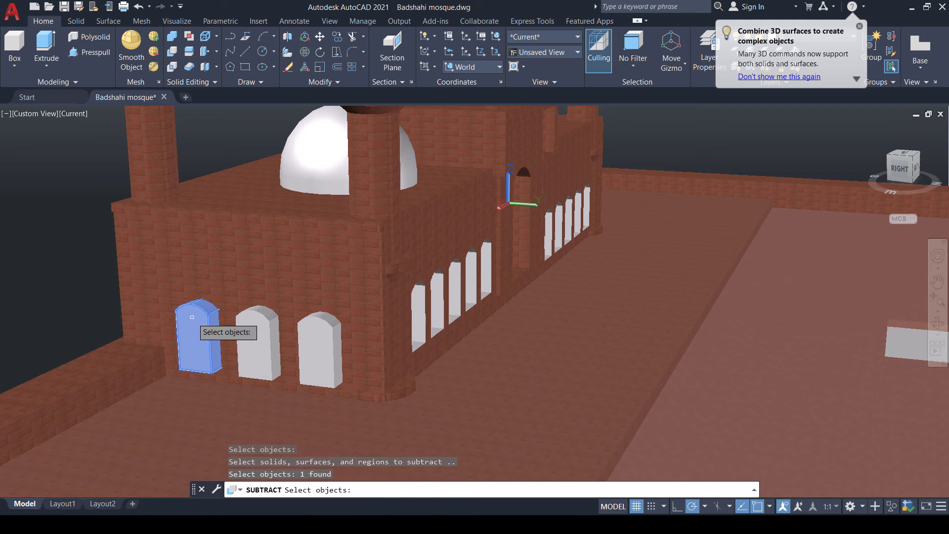
click(272, 328)
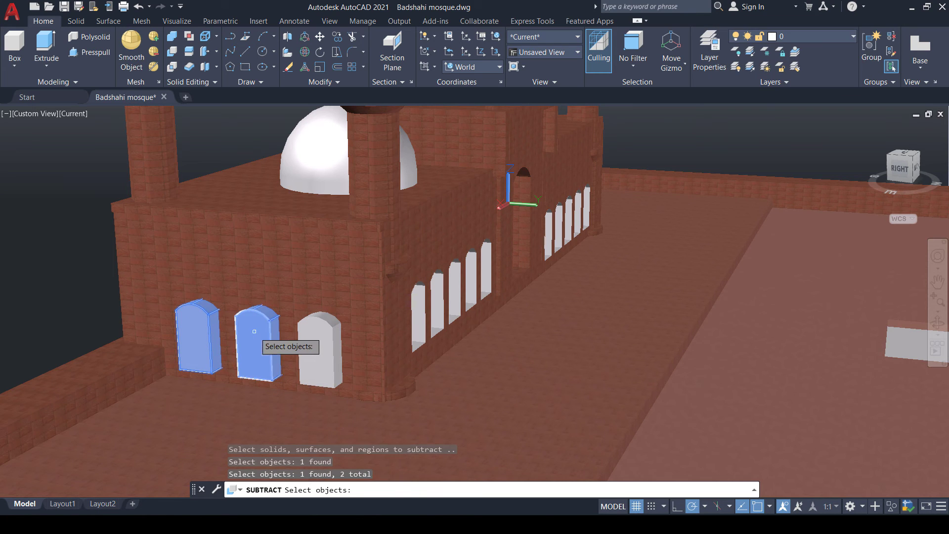
click(309, 344)
key(Return)
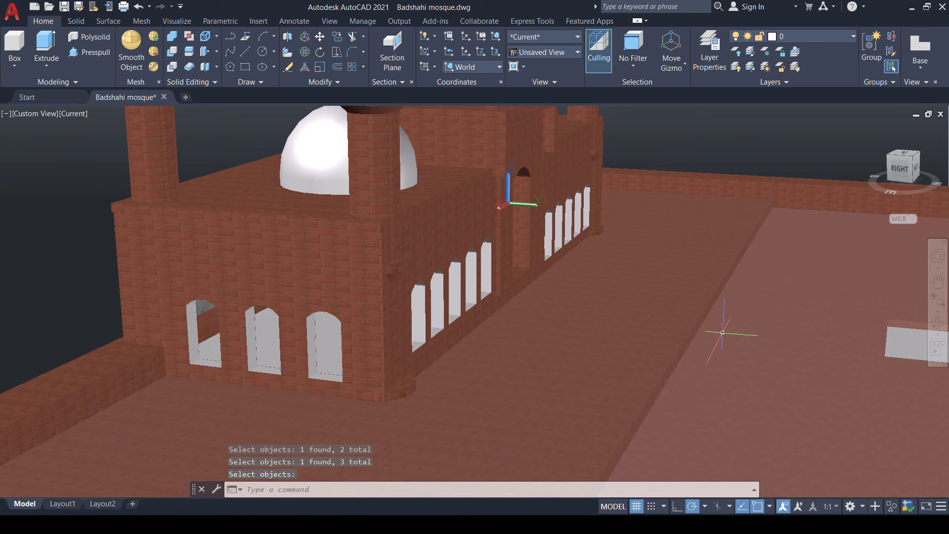
Orbit to the opposite side and subtract the three arched window solids from the end wall
click(938, 324)
mouse_move(686, 295)
mouse_down()
mouse_move(522, 322)
mouse_move(440, 286)
mouse_move(440, 276)
mouse_up()
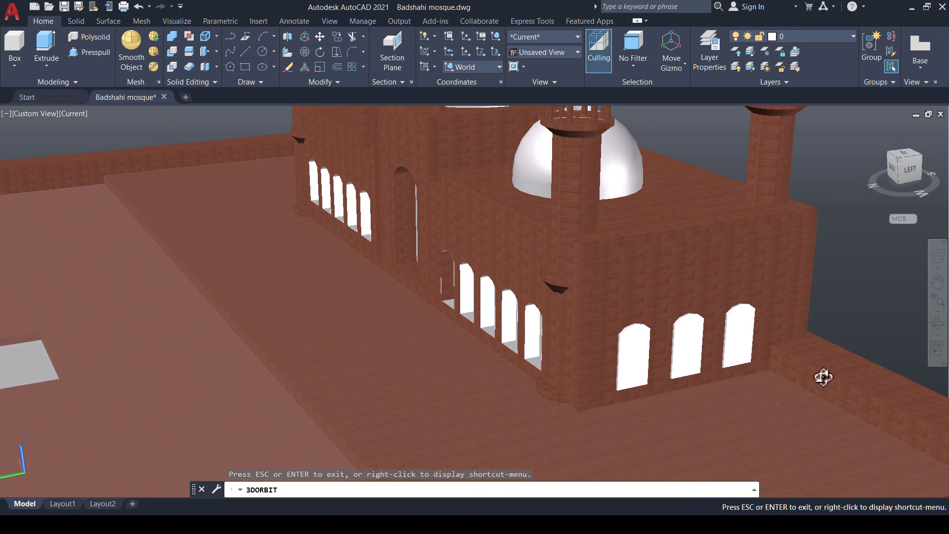
key(Escape)
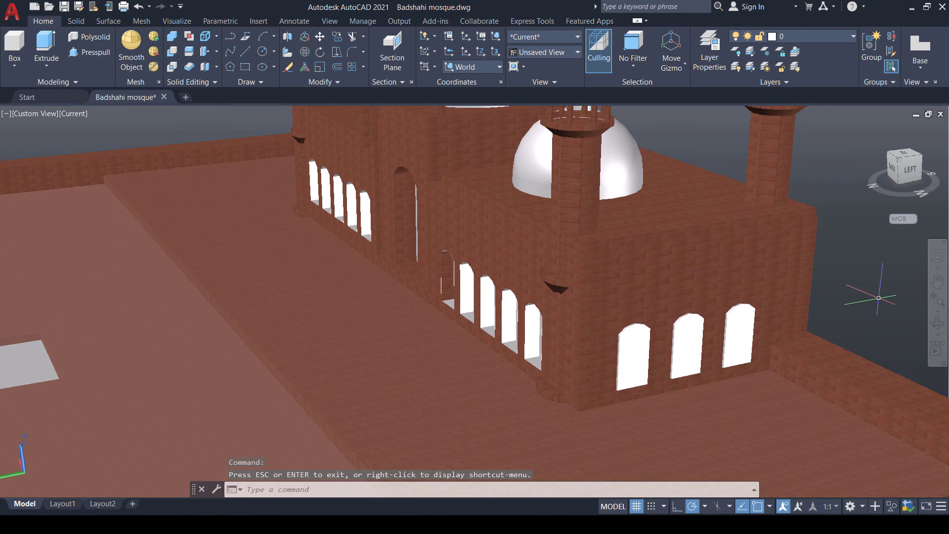
text(subtract)
key(Return)
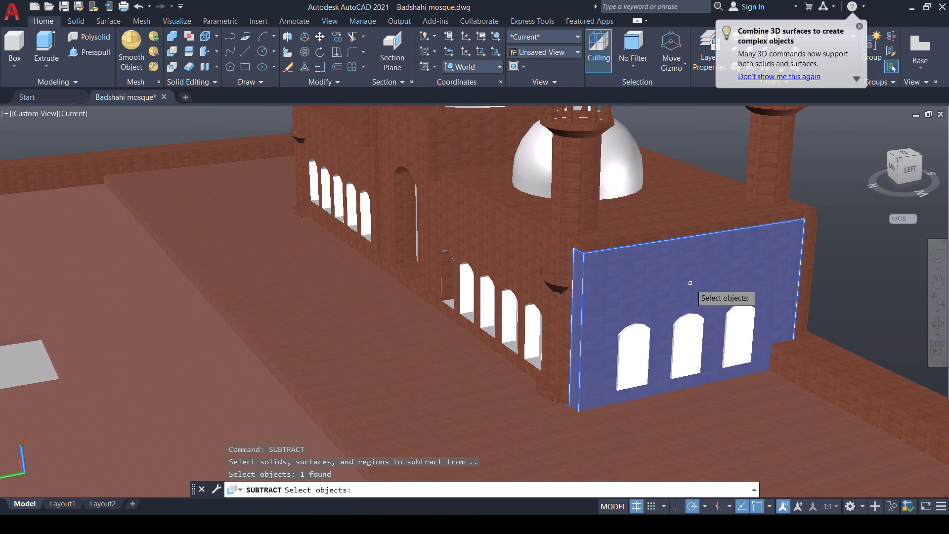
click(717, 303)
key(Return)
click(638, 355)
click(680, 348)
click(736, 341)
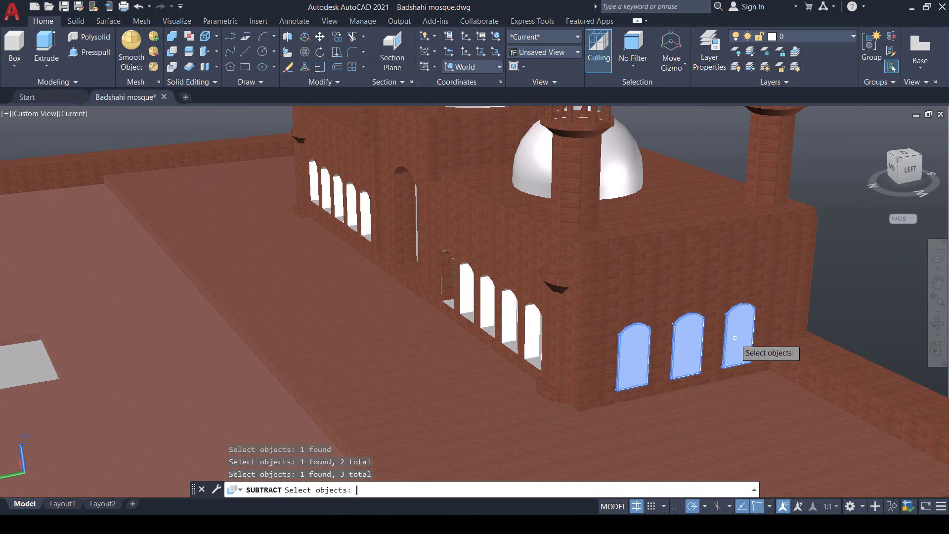
key(Return)
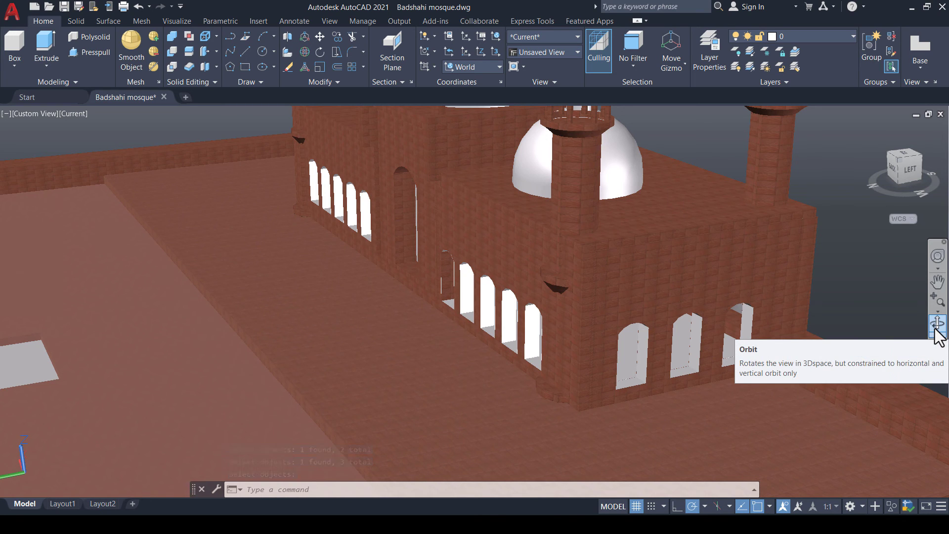
Orbit the Badshahi mosque_final model to see its other side and settle on a better angle
click(936, 328)
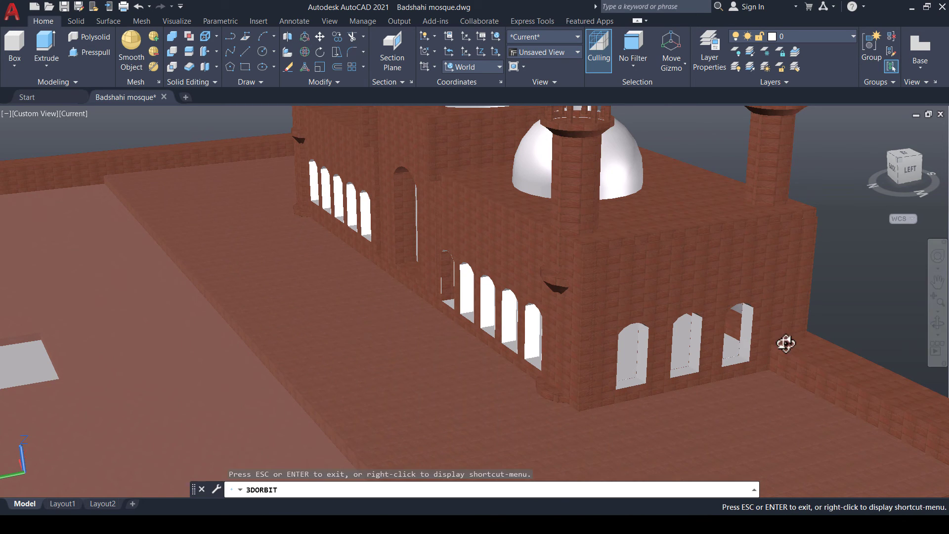
mouse_move(679, 360)
mouse_down()
mouse_move(714, 357)
mouse_move(544, 298)
mouse_move(586, 312)
mouse_move(623, 312)
mouse_move(639, 299)
mouse_up()
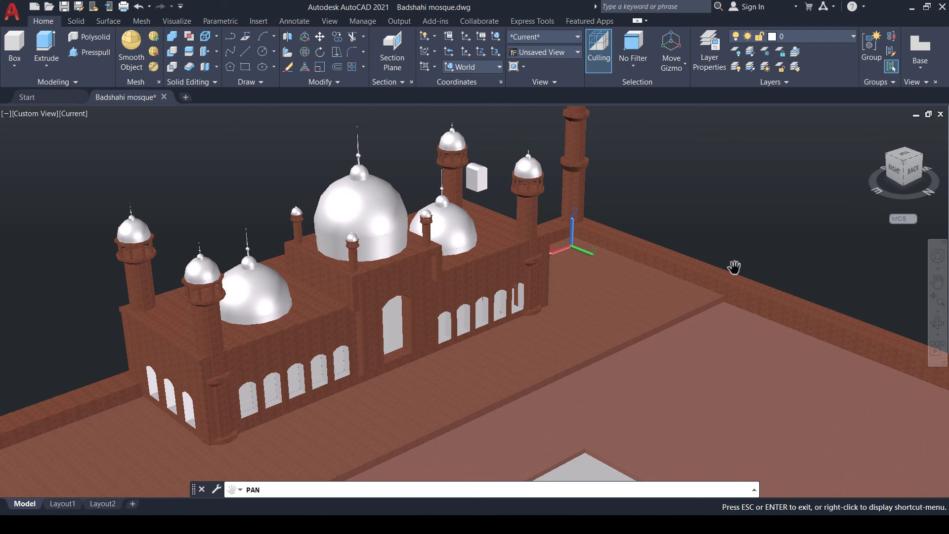
key(Escape)
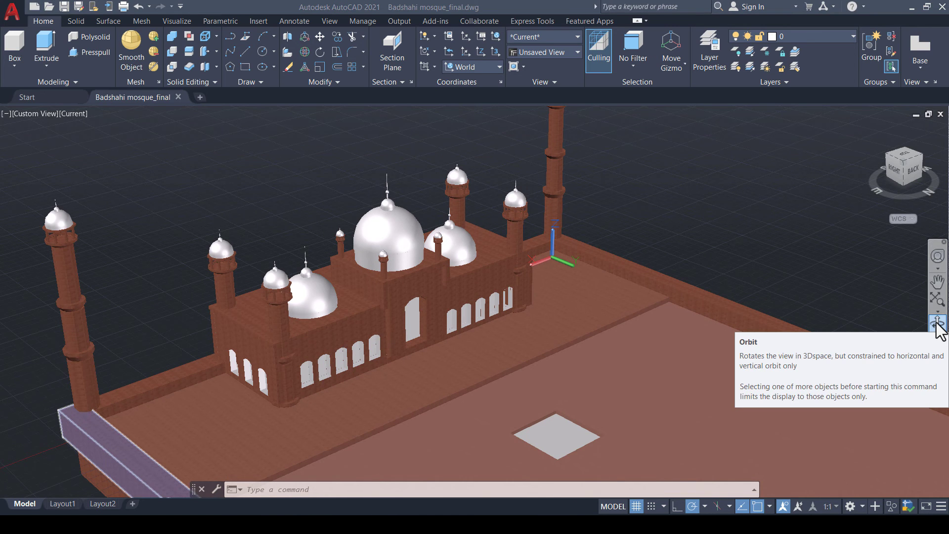
click(937, 324)
mouse_move(509, 381)
mouse_down()
mouse_move(491, 362)
mouse_move(524, 362)
mouse_up()
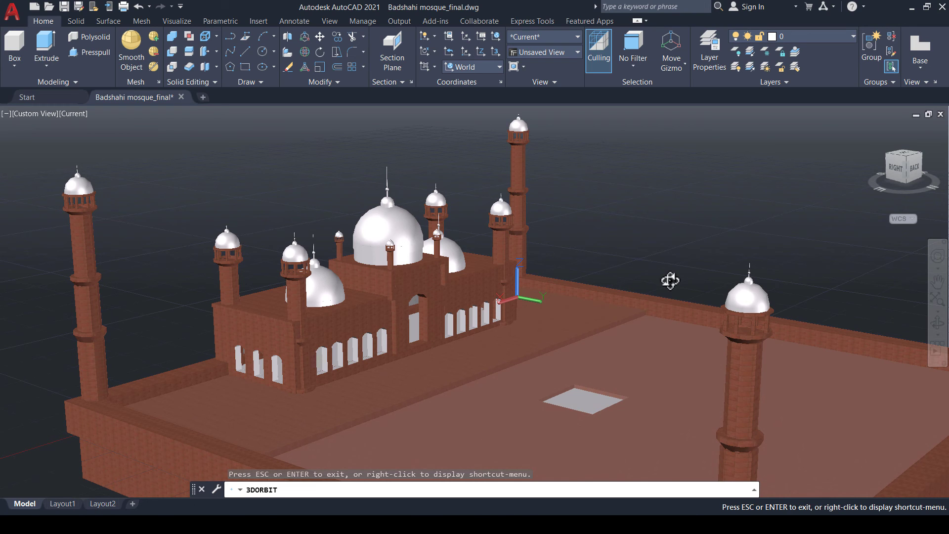
key(Escape)
Cycle the visual style through Conceptual and Hidden to Sketchy, then orbit to a new angle
click(575, 36)
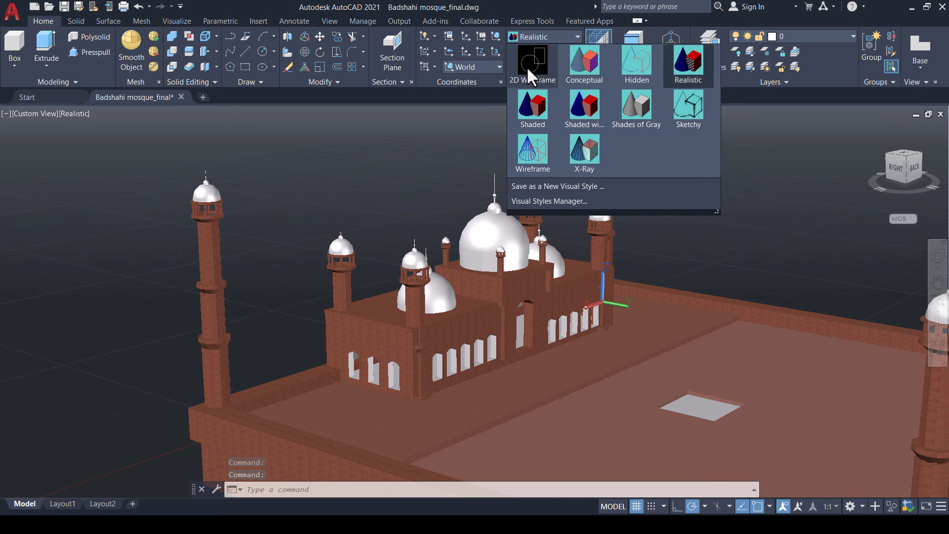
key(Escape)
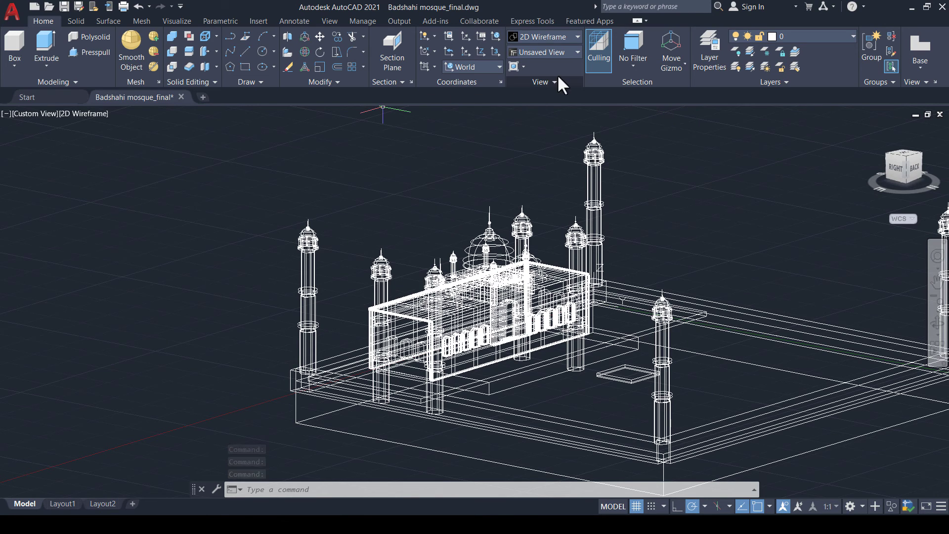
click(568, 38)
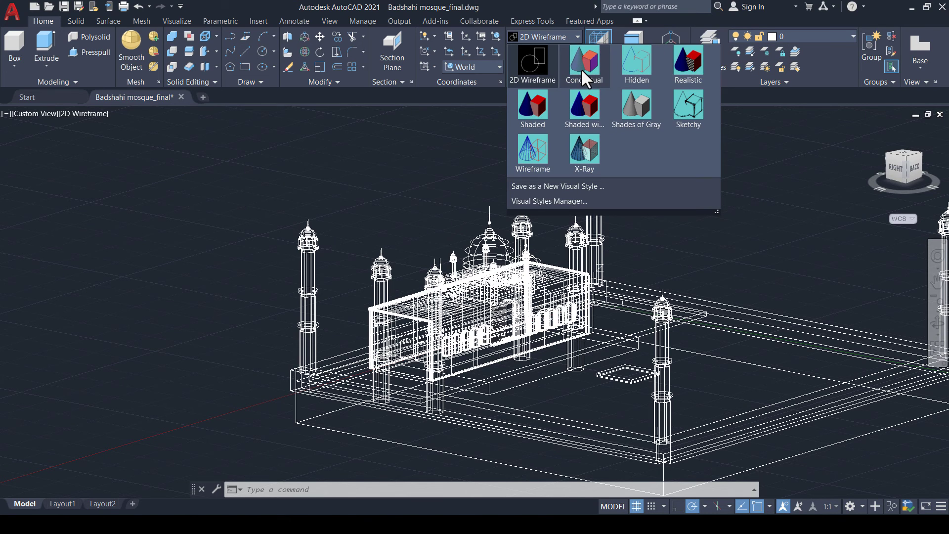
click(581, 69)
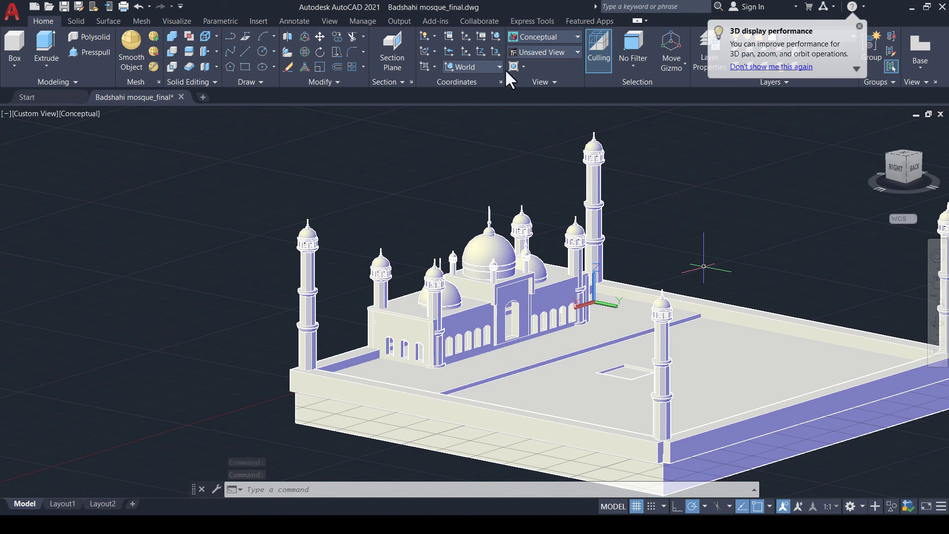
click(576, 35)
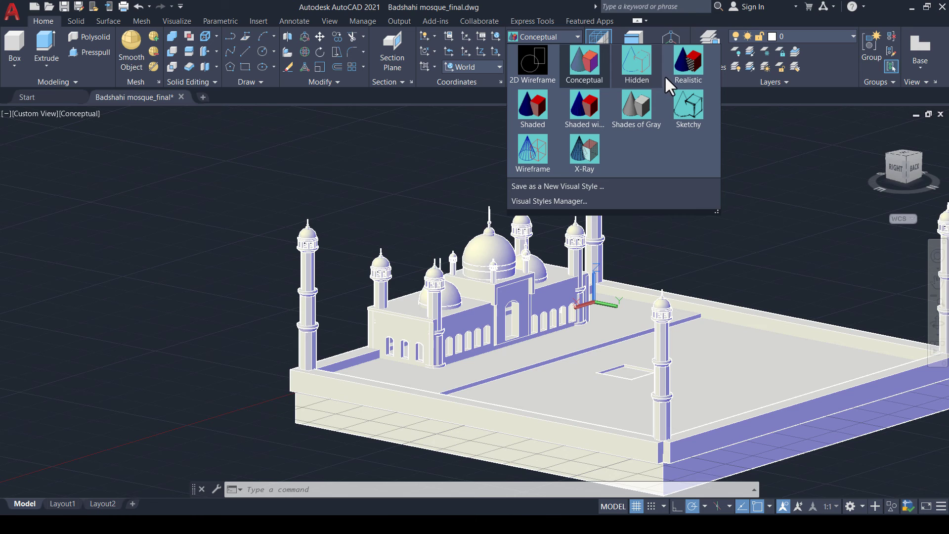
click(636, 70)
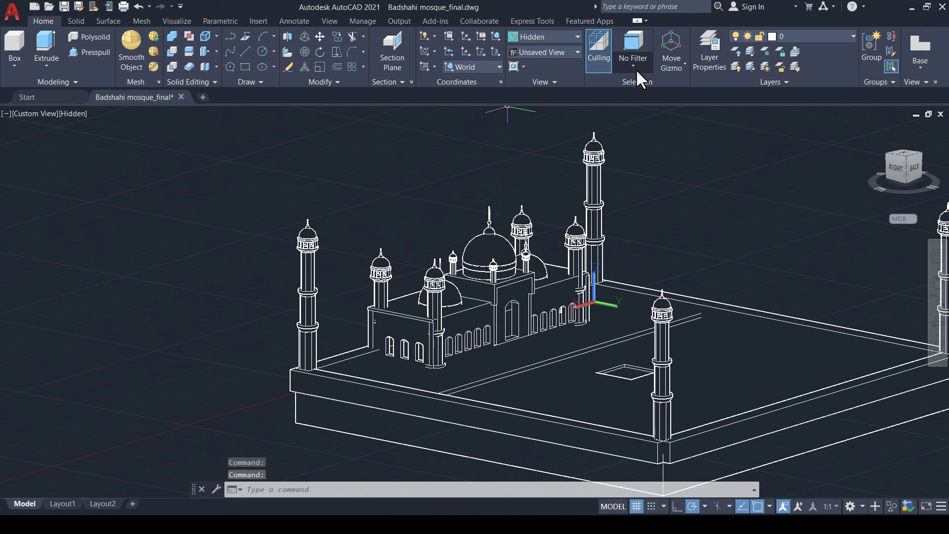
click(568, 33)
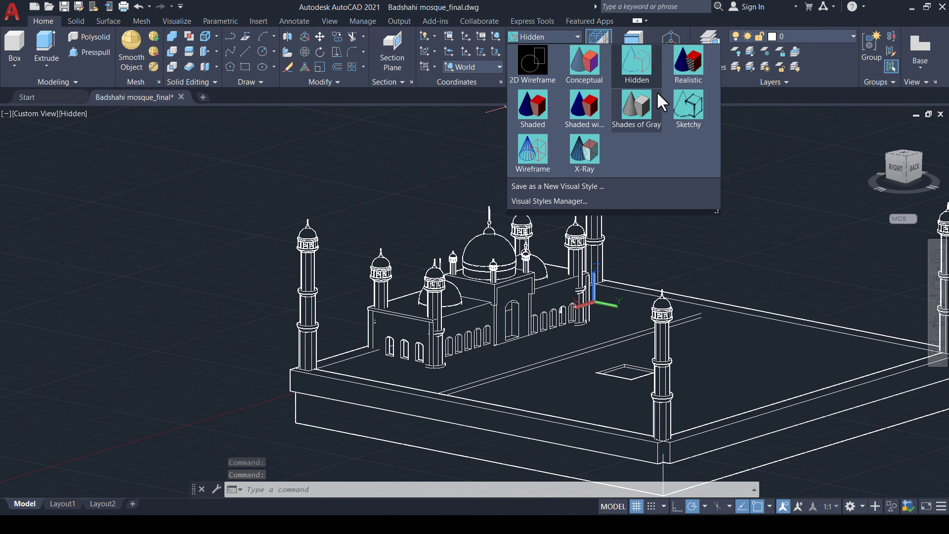
key(Escape)
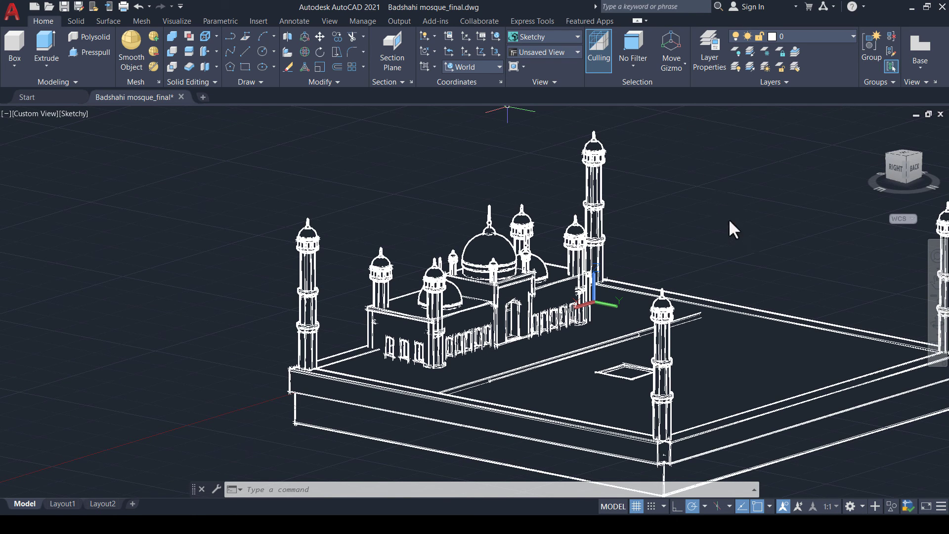
shift+middle_drag(729, 219, 740, 245)
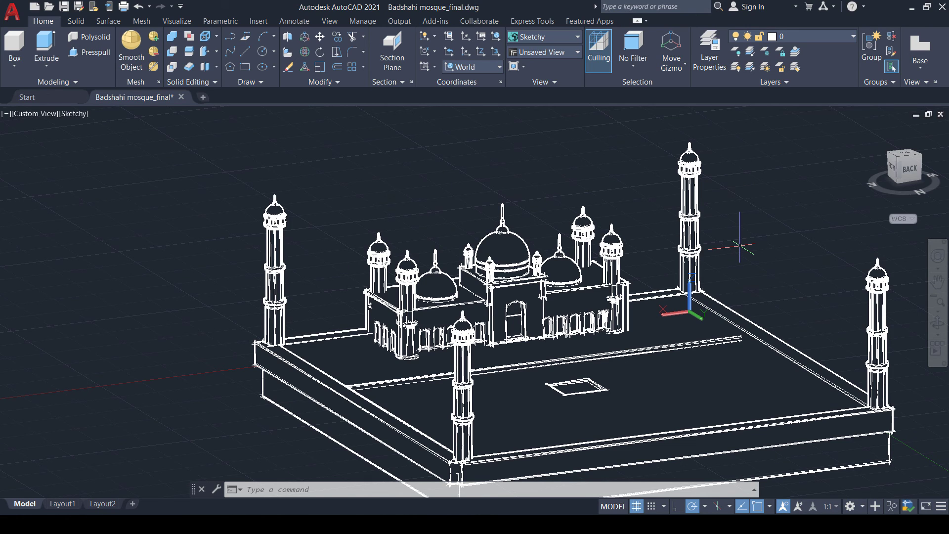
Toggle Clean Screen to hide the ribbon and status bar, then orbit to a front view
key(ctrl+0)
shift+middle_drag(739, 245, 759, 193)
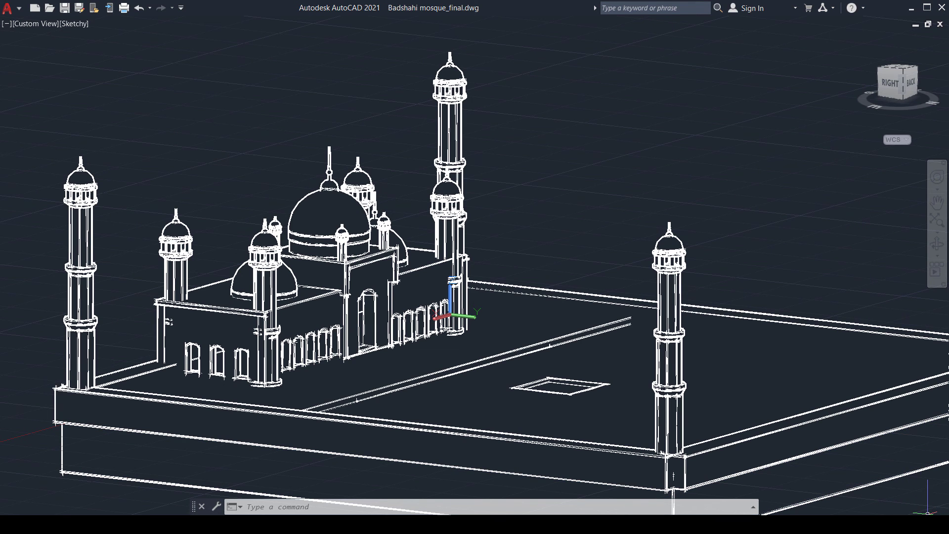
Display the mosque in Hidden style, then switch to Conceptual with VSCURRENT C
text(hide)
key(Return)
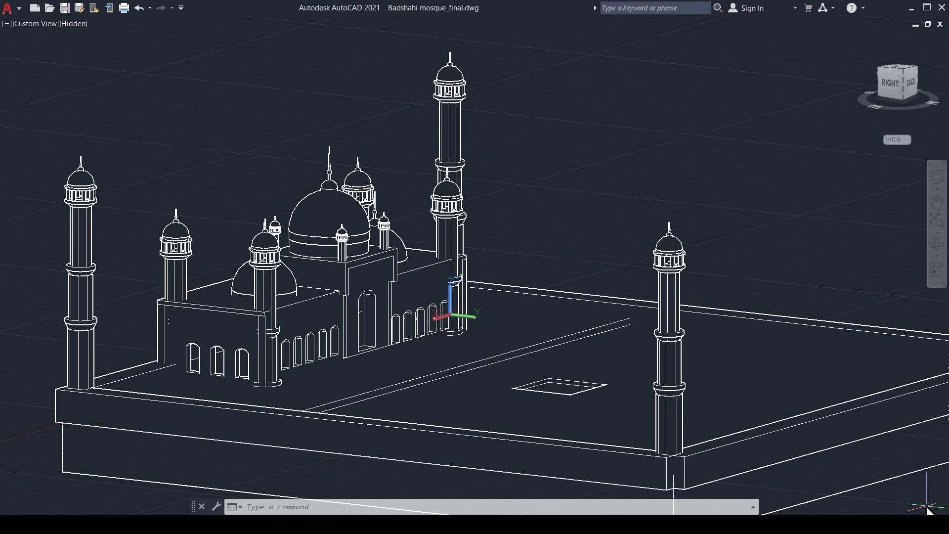
text(vscurrent)
key(Return)
text(c)
key(Return)
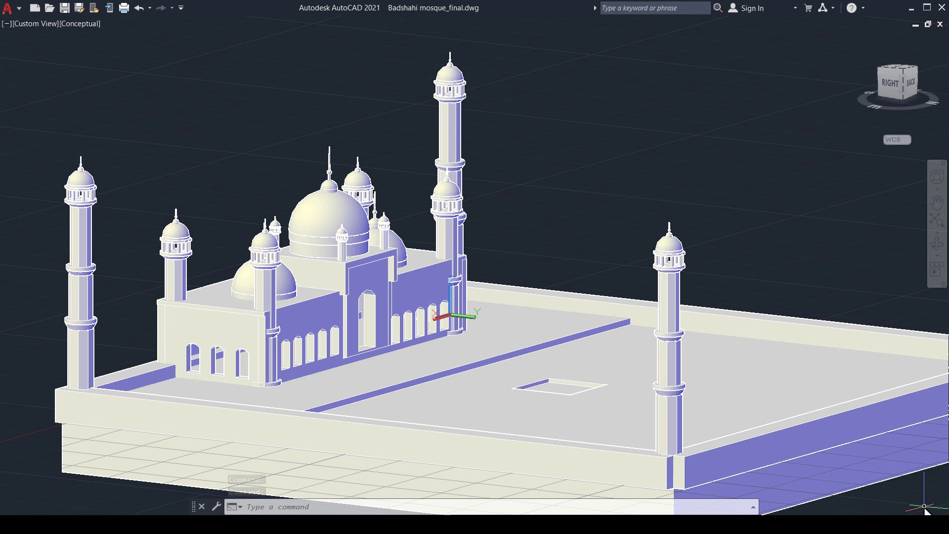
Orbit the model to look down over the courtyard
shift+middle_drag(924, 503, 923, 477)
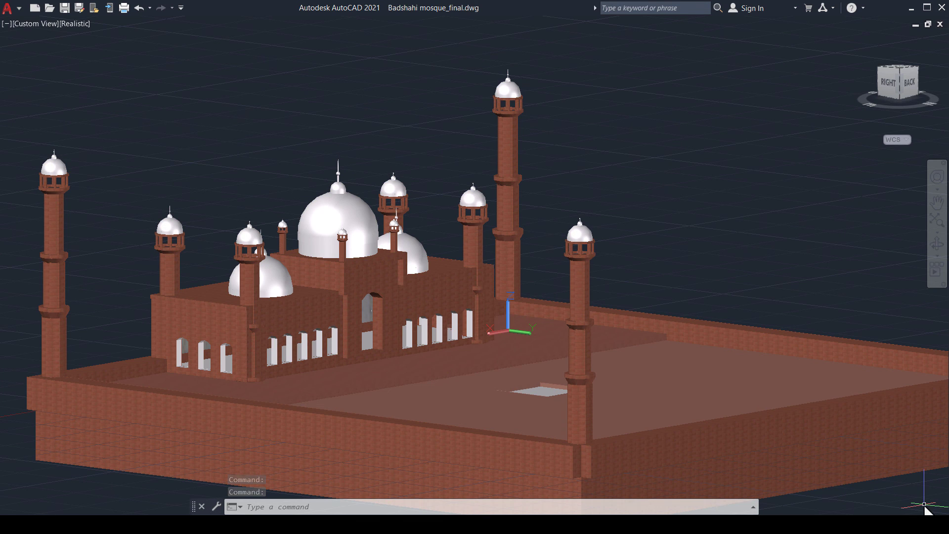
click(935, 245)
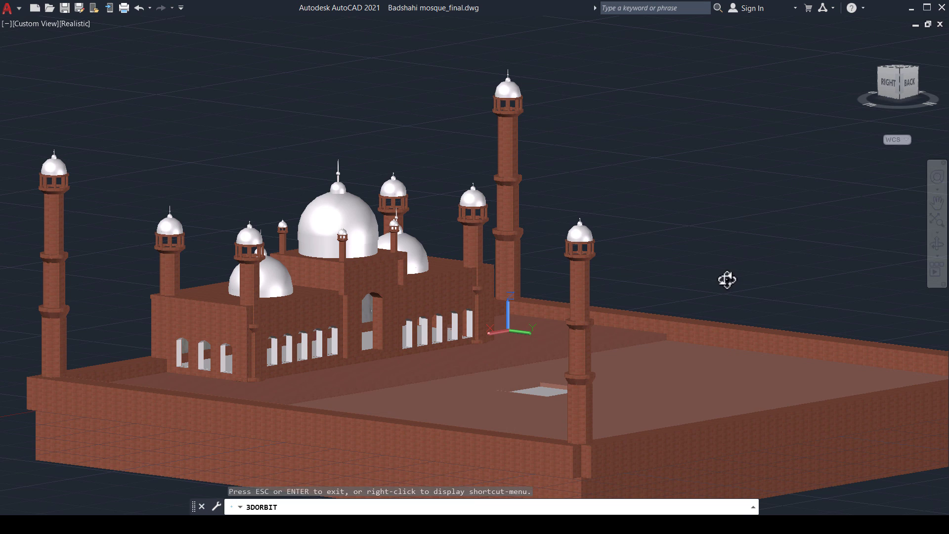
mouse_move(714, 285)
mouse_down()
mouse_move(620, 311)
mouse_move(595, 311)
mouse_move(559, 283)
mouse_move(533, 290)
mouse_move(594, 290)
mouse_move(598, 271)
mouse_move(665, 301)
mouse_move(712, 277)
mouse_move(811, 287)
mouse_move(902, 271)
mouse_move(910, 295)
mouse_move(907, 322)
mouse_move(620, 330)
mouse_move(614, 307)
mouse_move(403, 373)
mouse_move(422, 358)
mouse_up()
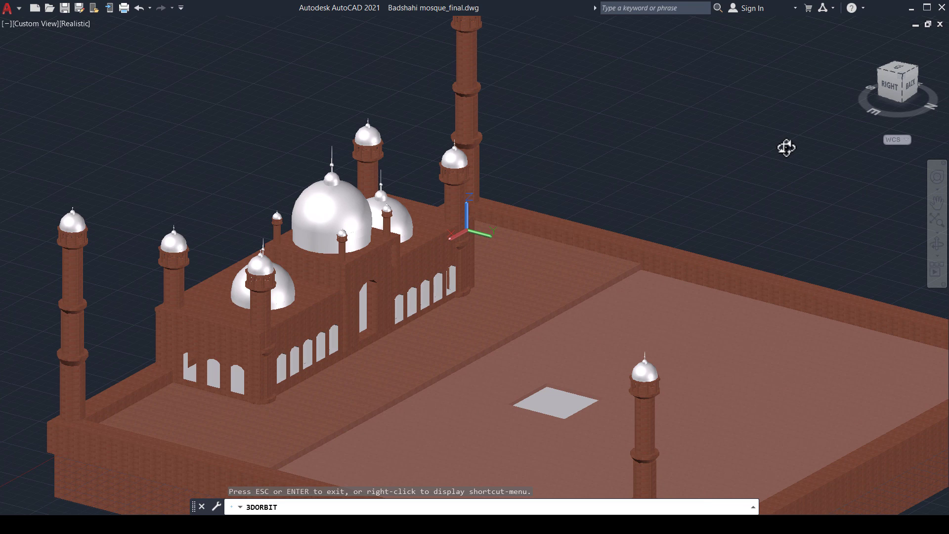
End the orbit with the prayer hall, minarets and courtyard settled in view
key(Escape)
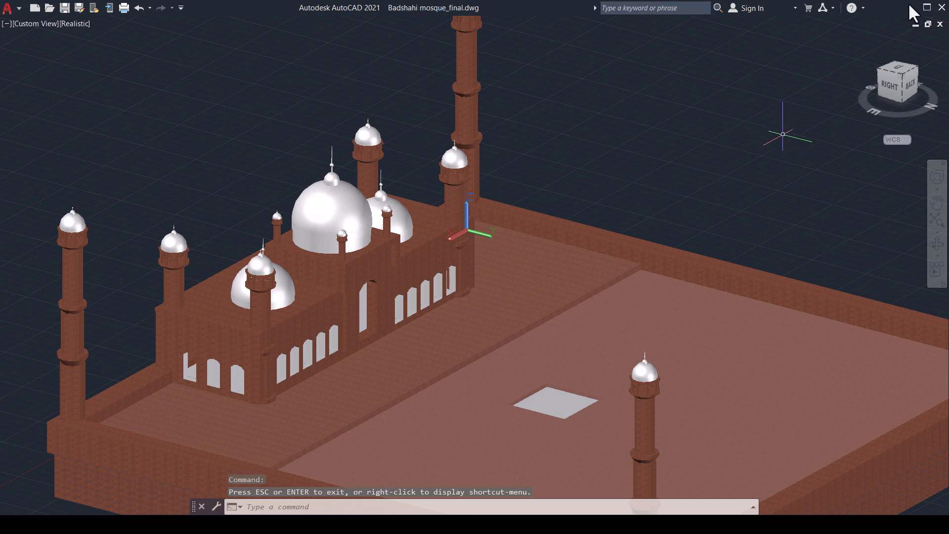